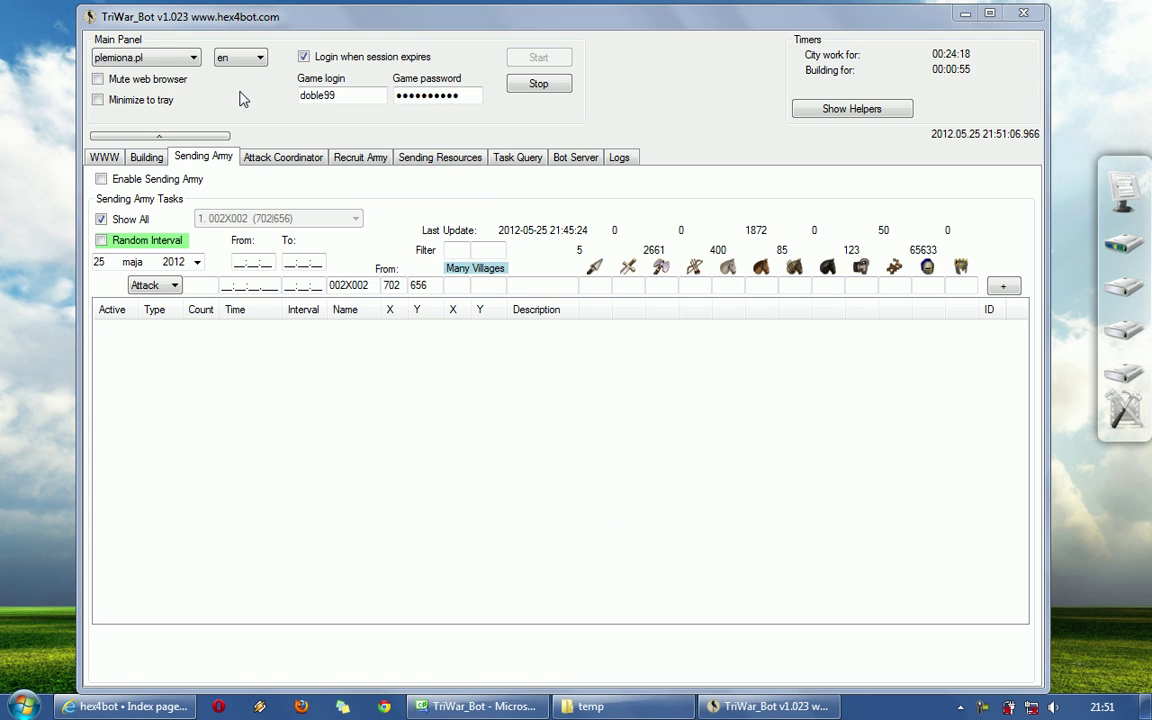
Step: Go from the Building panel via Sending Army to the WWW tab showing the Ratusz (level 30) page
click(146, 157)
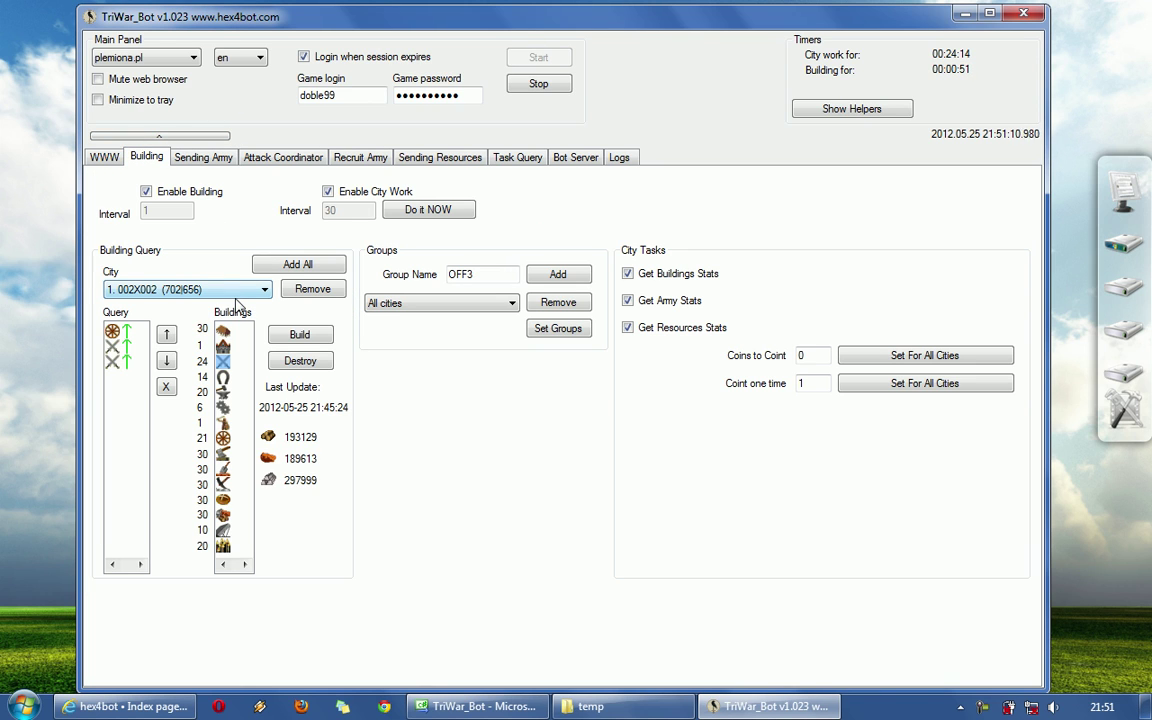
click(213, 163)
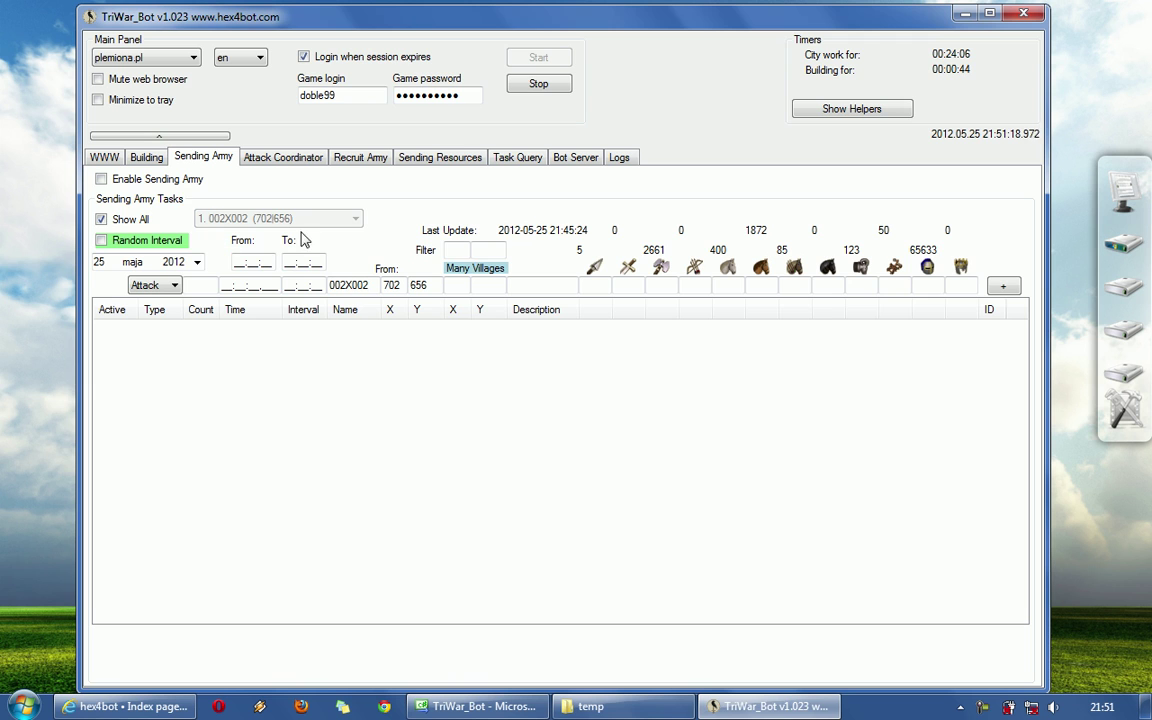
click(100, 157)
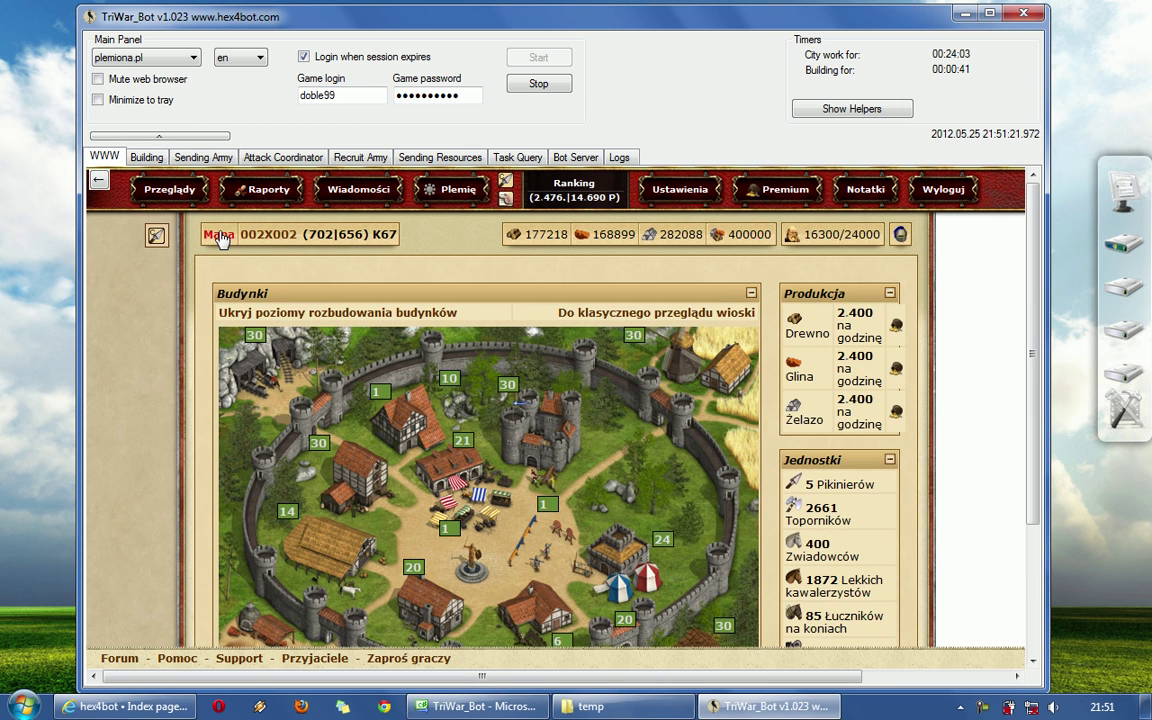
Step: On the continent 67 map, open the troop-sending page for barbarian village 703|655
click(221, 236)
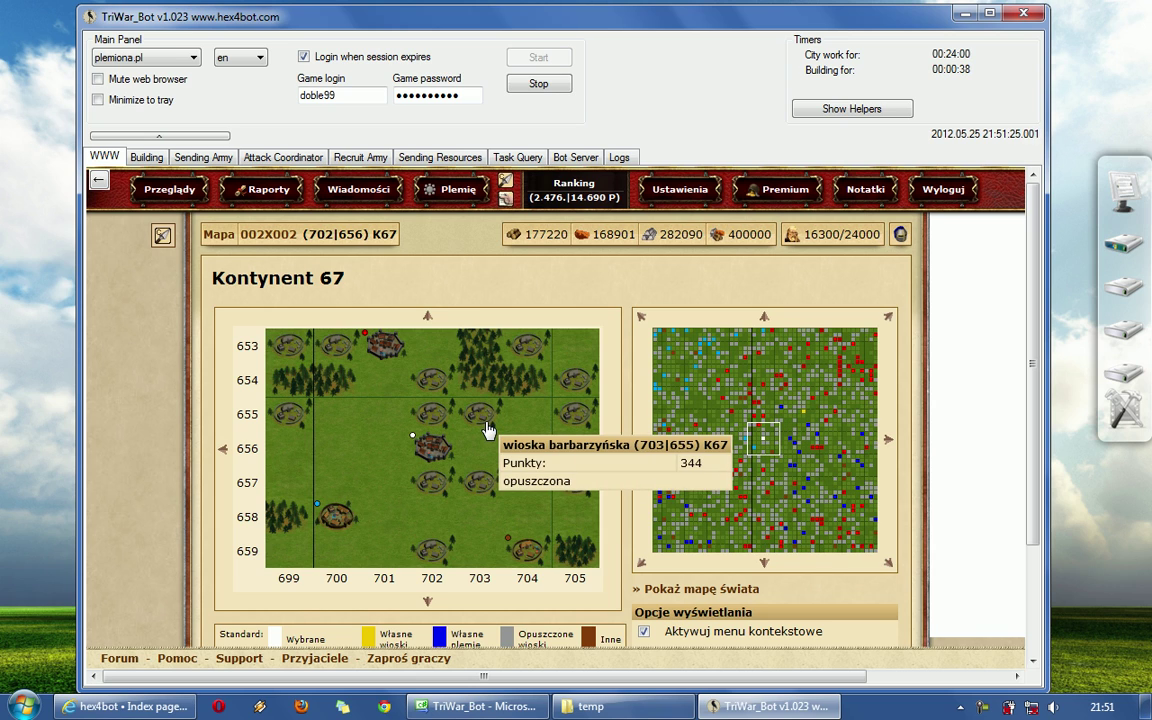
click(487, 426)
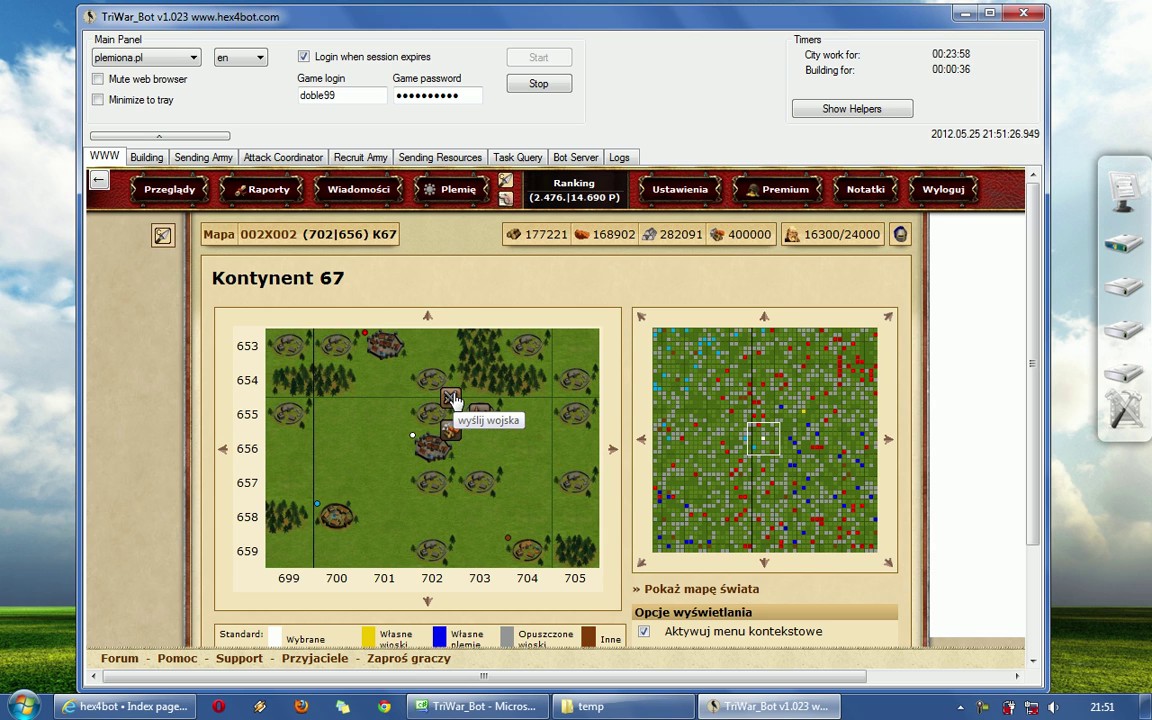
click(451, 398)
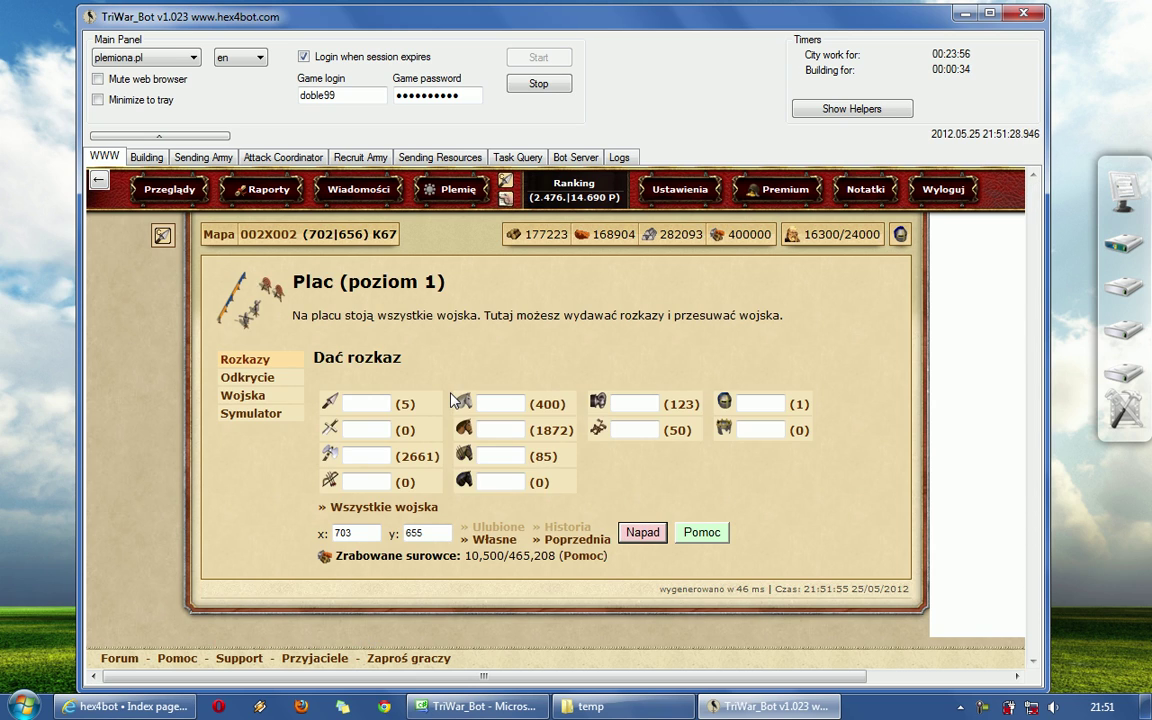
click(218, 236)
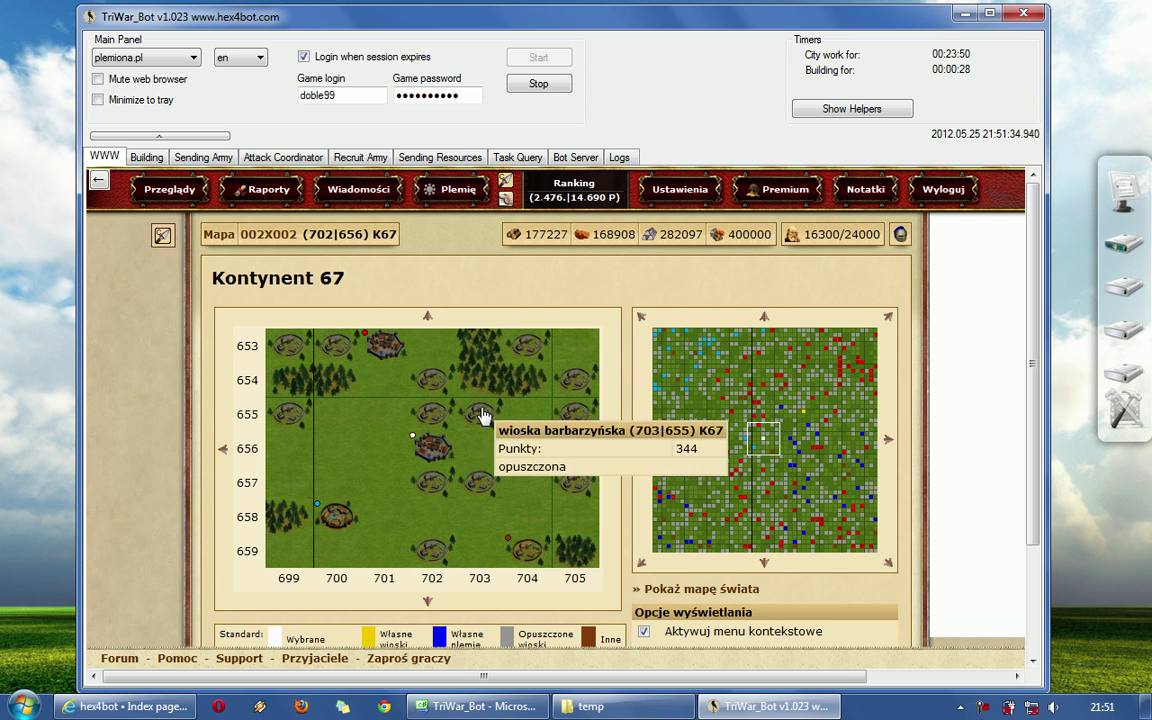
Step: Open the 703|655 troop page in a new tab and send 150 light cavalry as a Napad attack
click(479, 412)
right_click(451, 399)
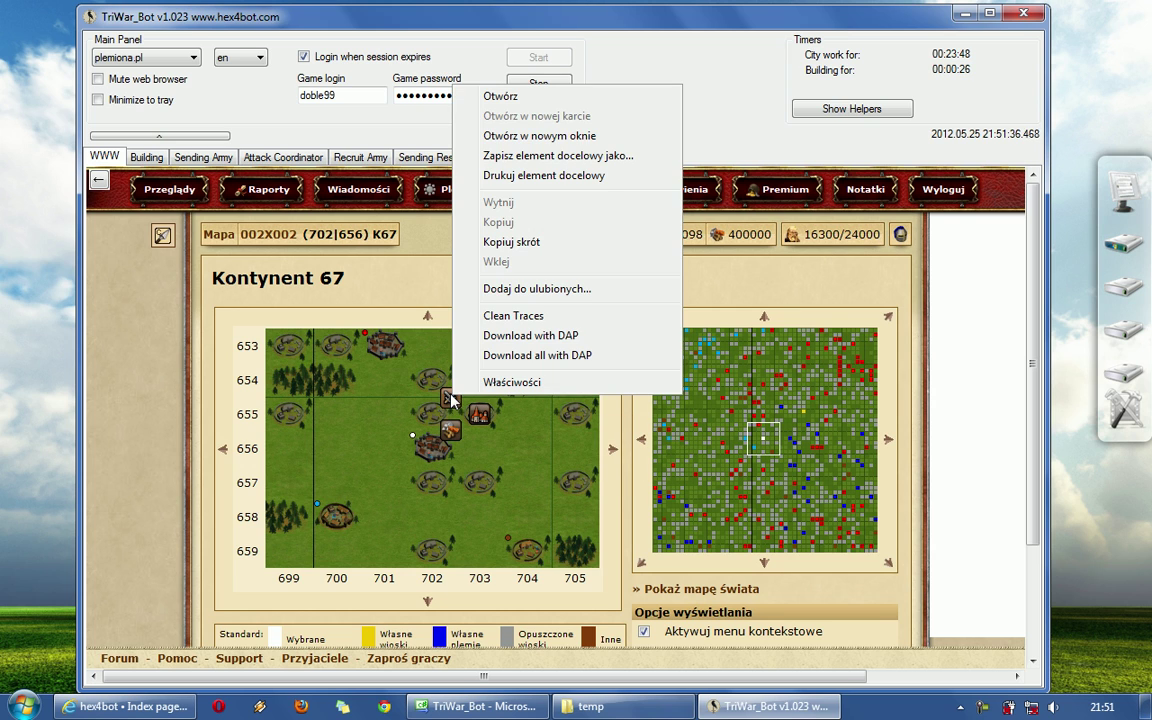
click(540, 137)
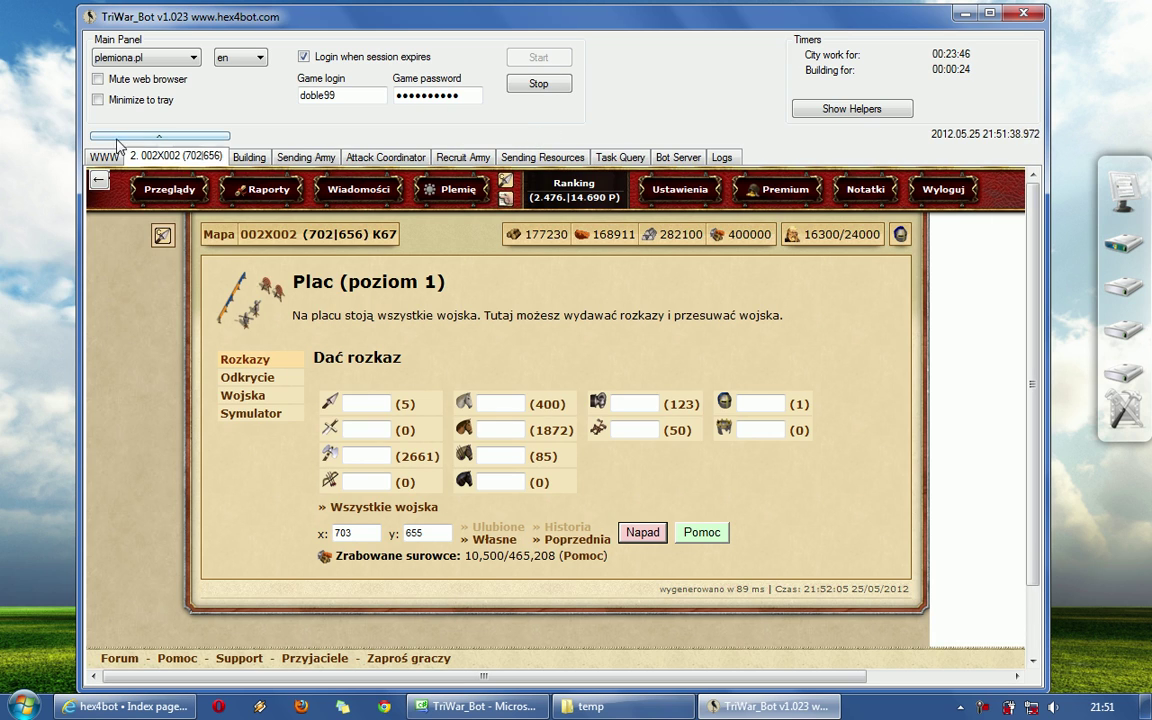
click(505, 429)
text(150)
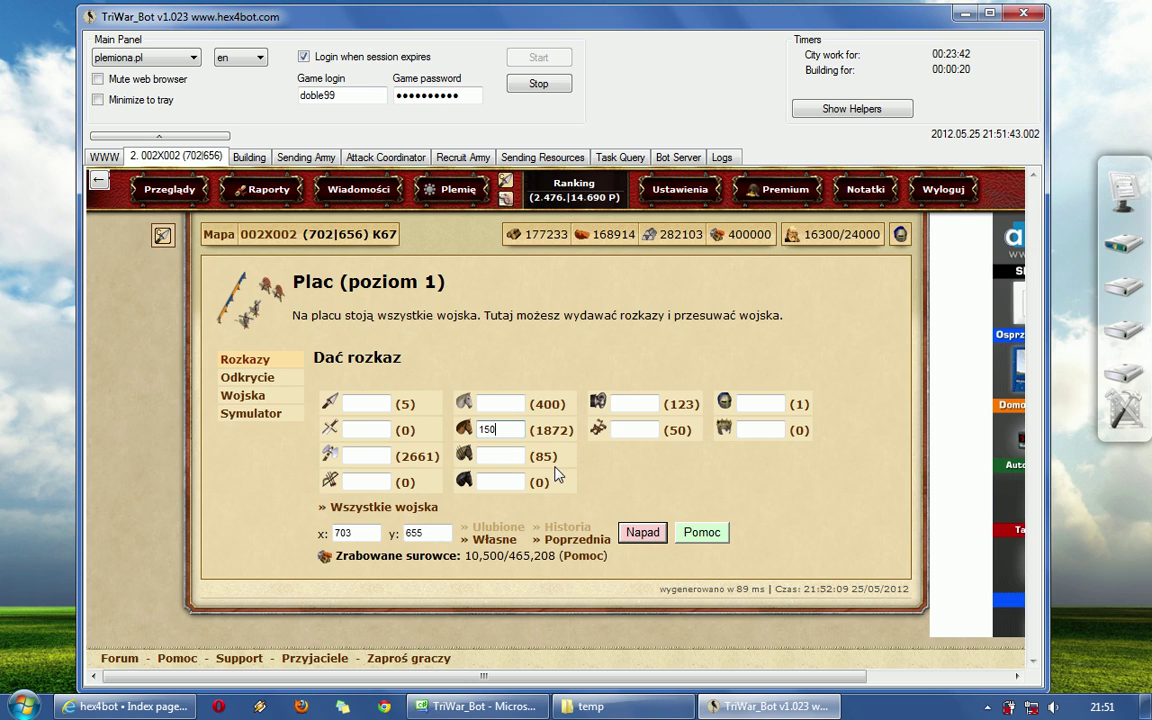
click(636, 536)
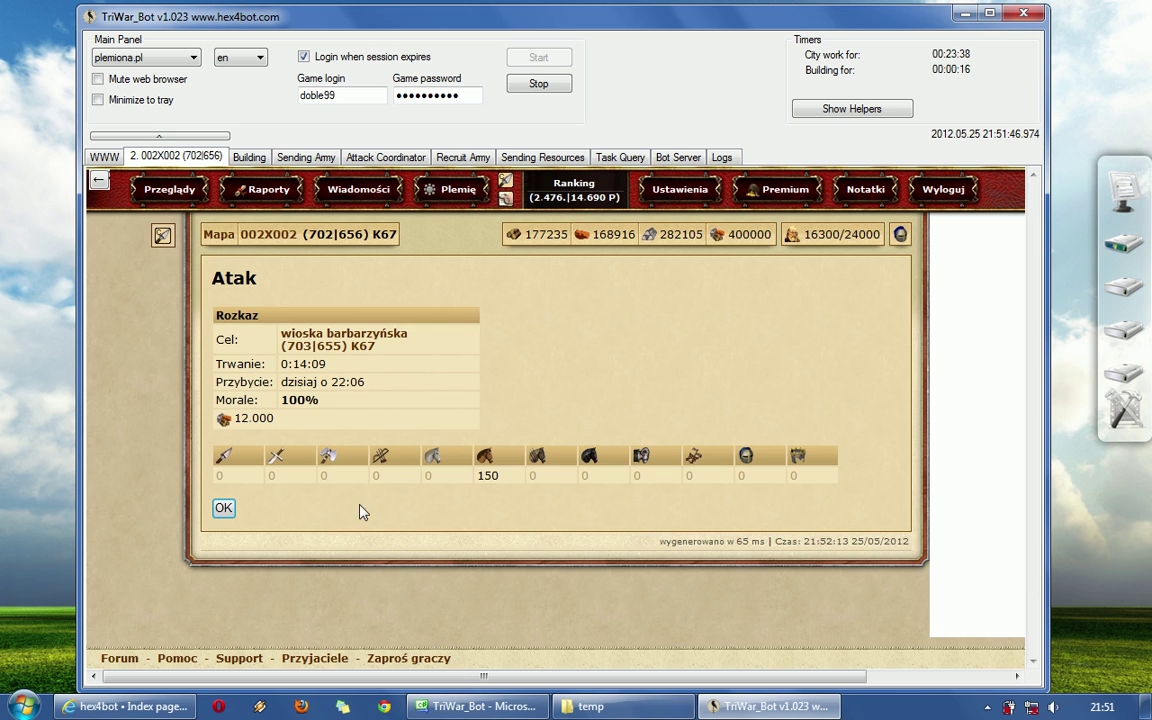
Step: Place the helper window beside the confirmation and review its 00:10:00 interval and 00:01:00–00:05:00 random range
click(861, 113)
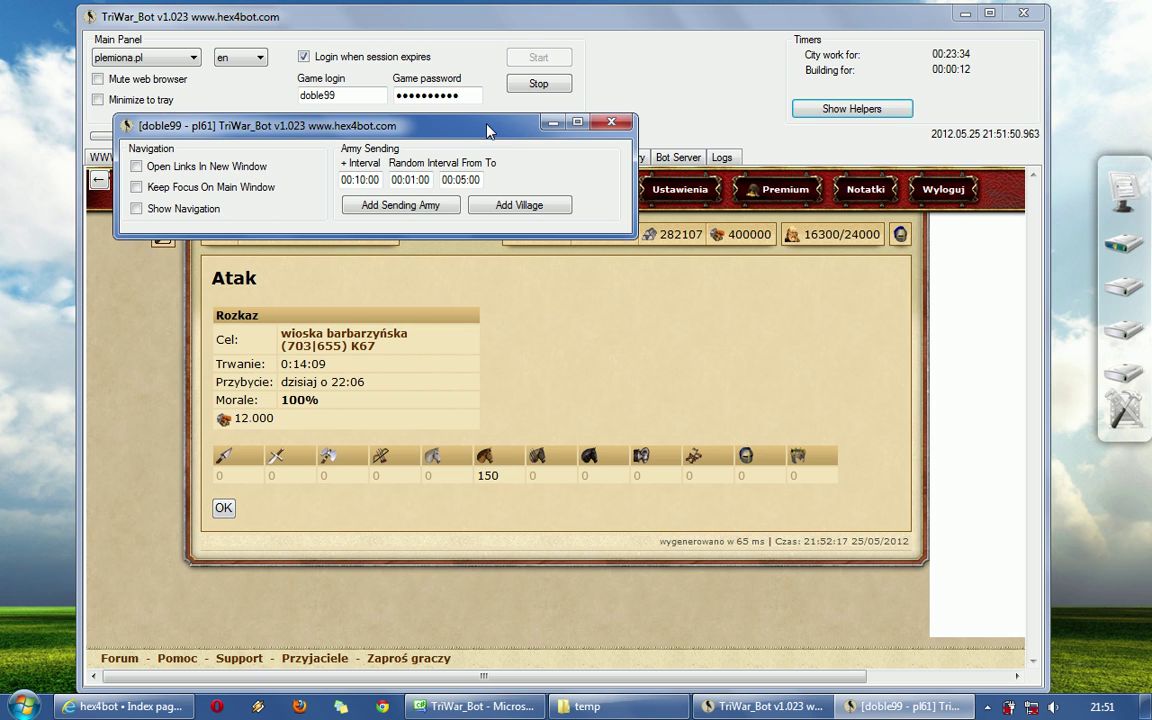
drag(505, 120, 687, 85)
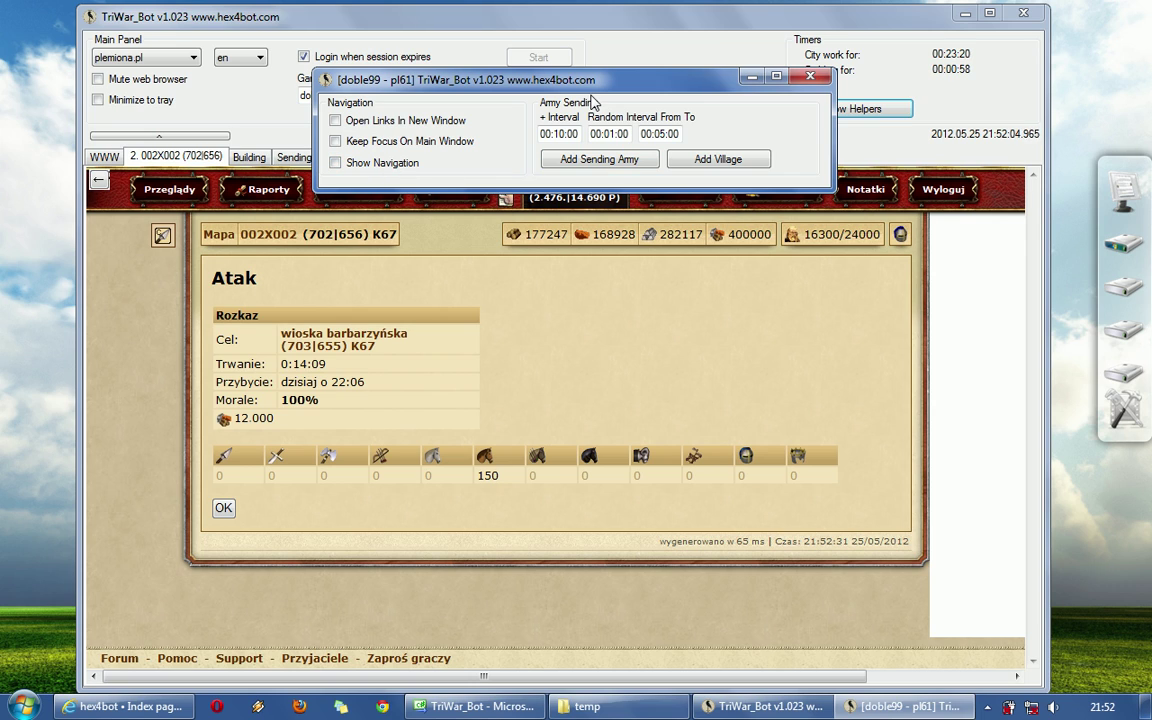
click(551, 134)
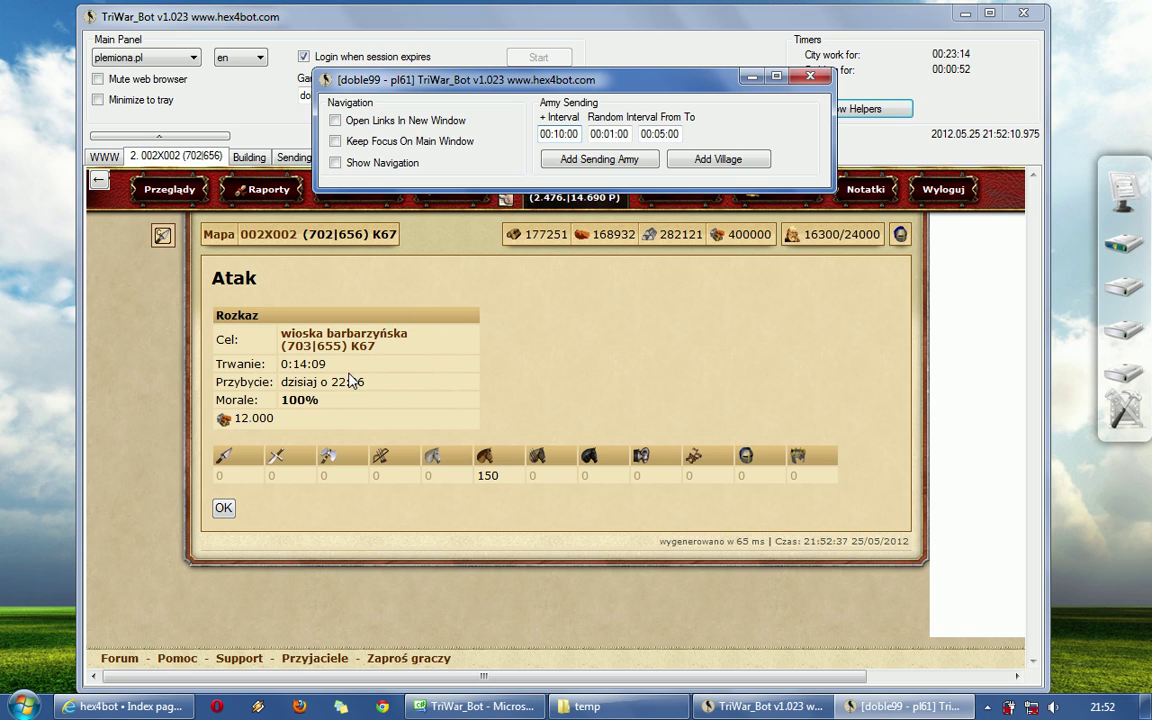
drag(291, 364, 308, 366)
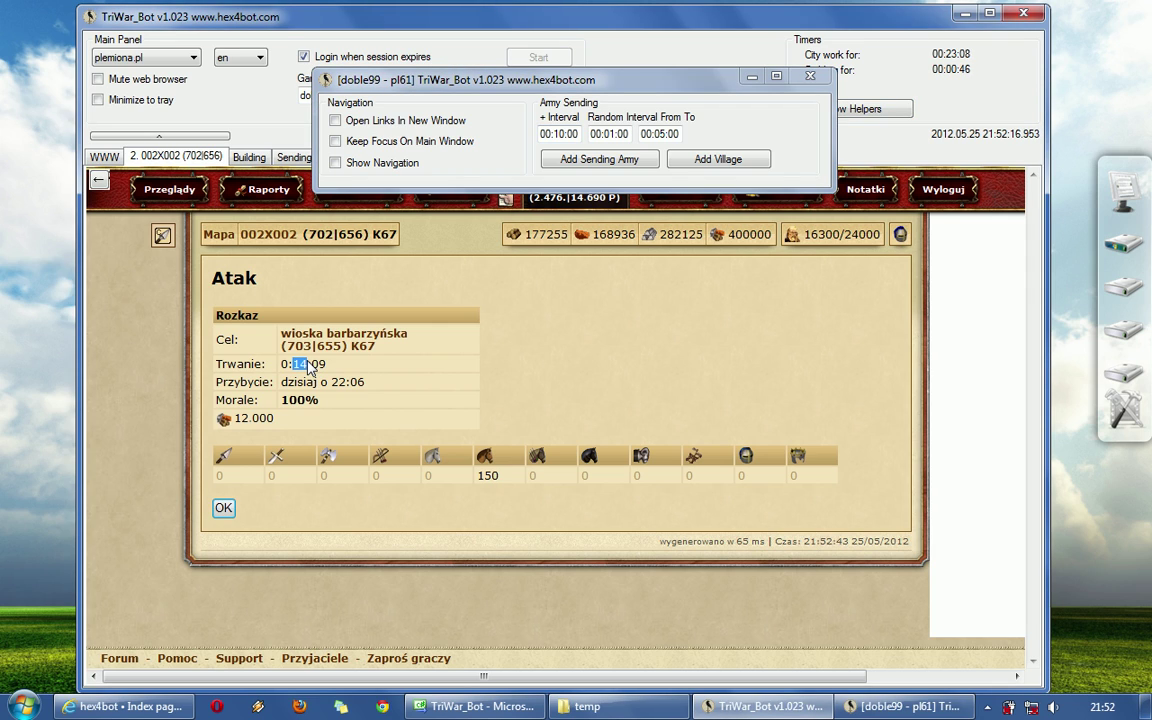
click(335, 370)
click(558, 135)
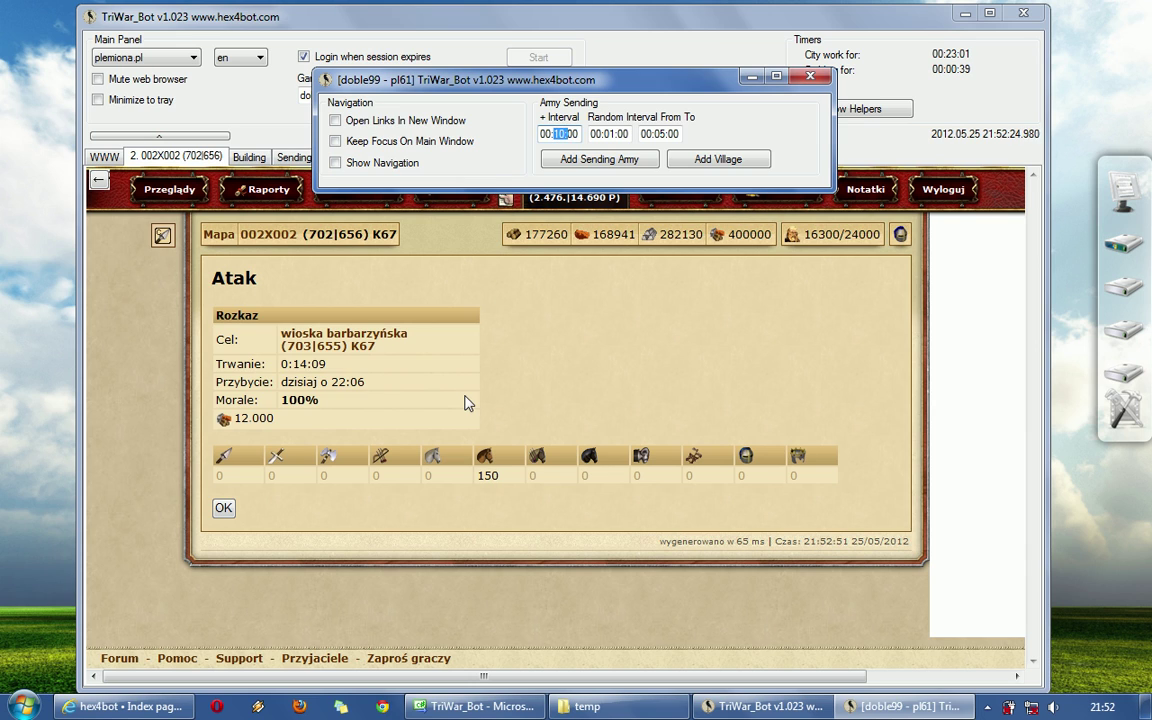
click(463, 403)
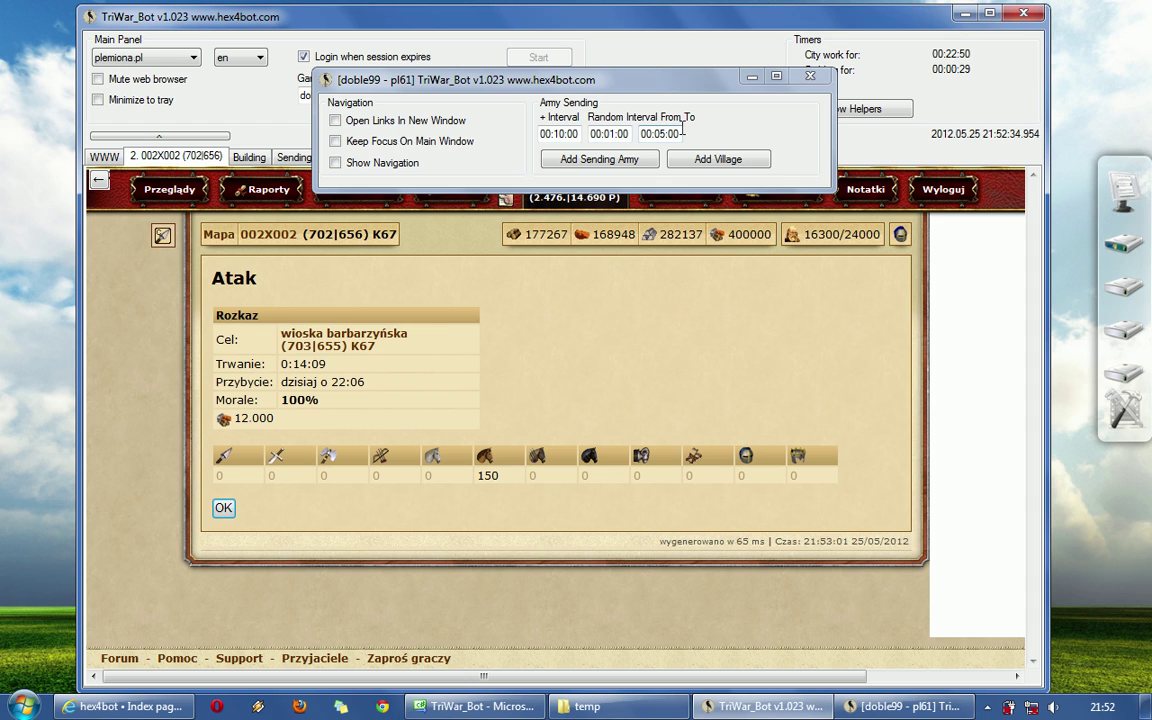
drag(682, 133, 645, 133)
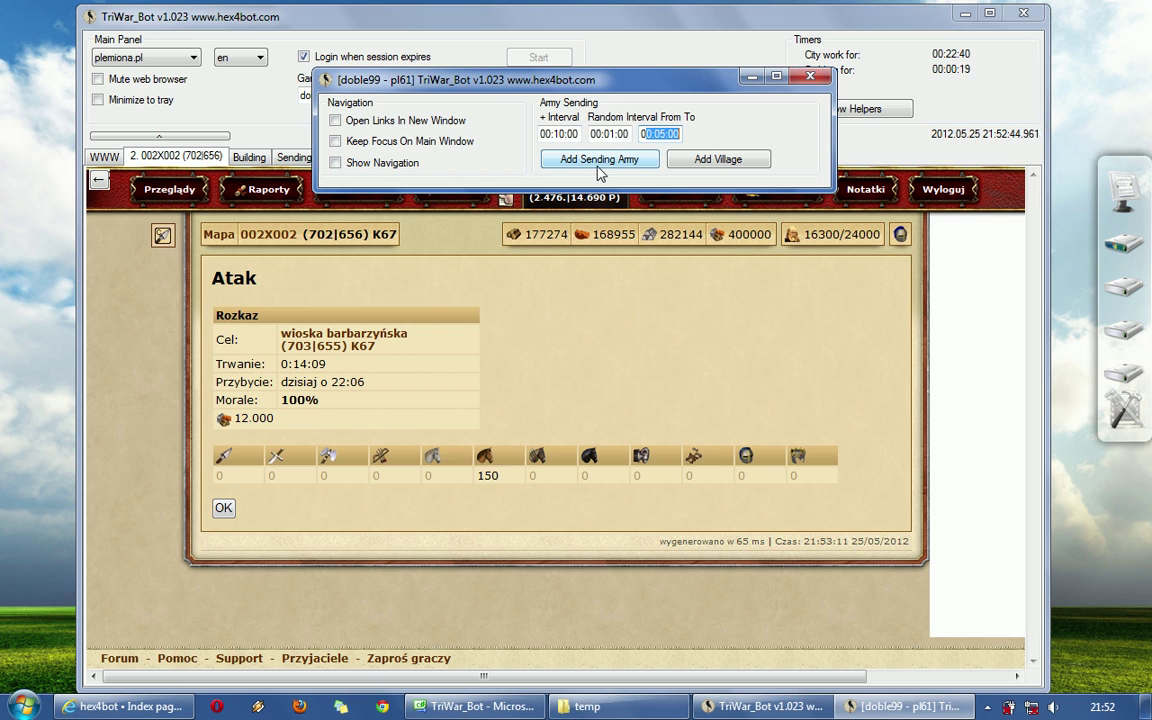
click(309, 262)
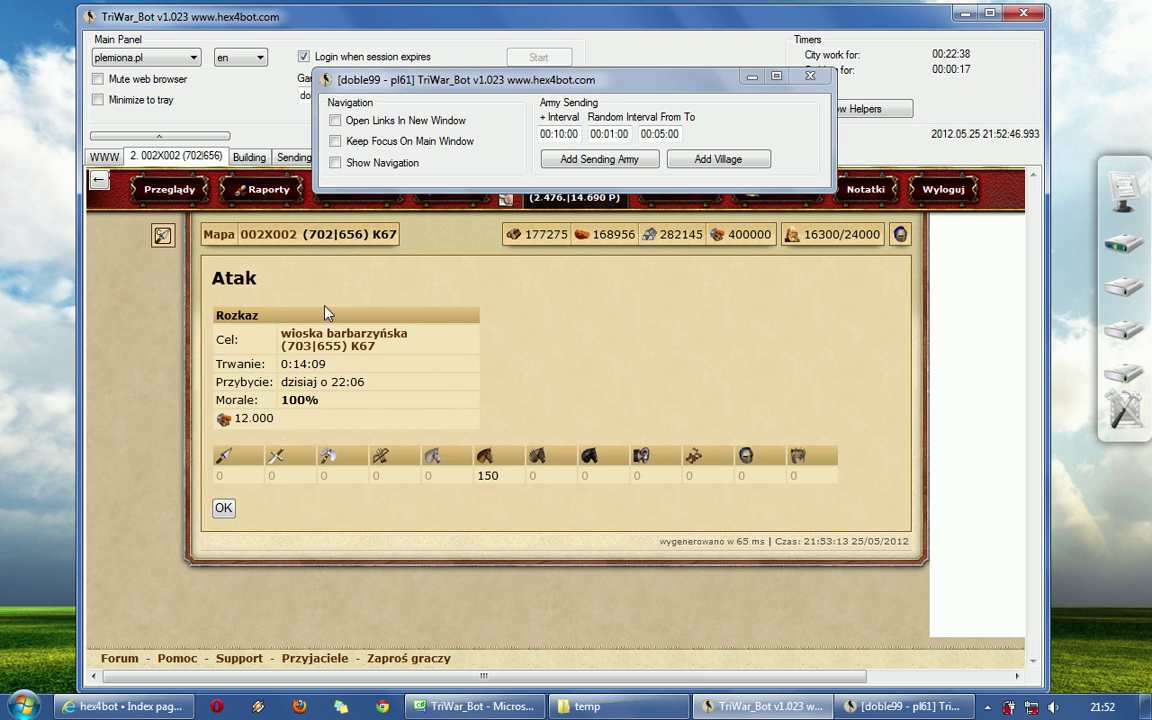
click(525, 84)
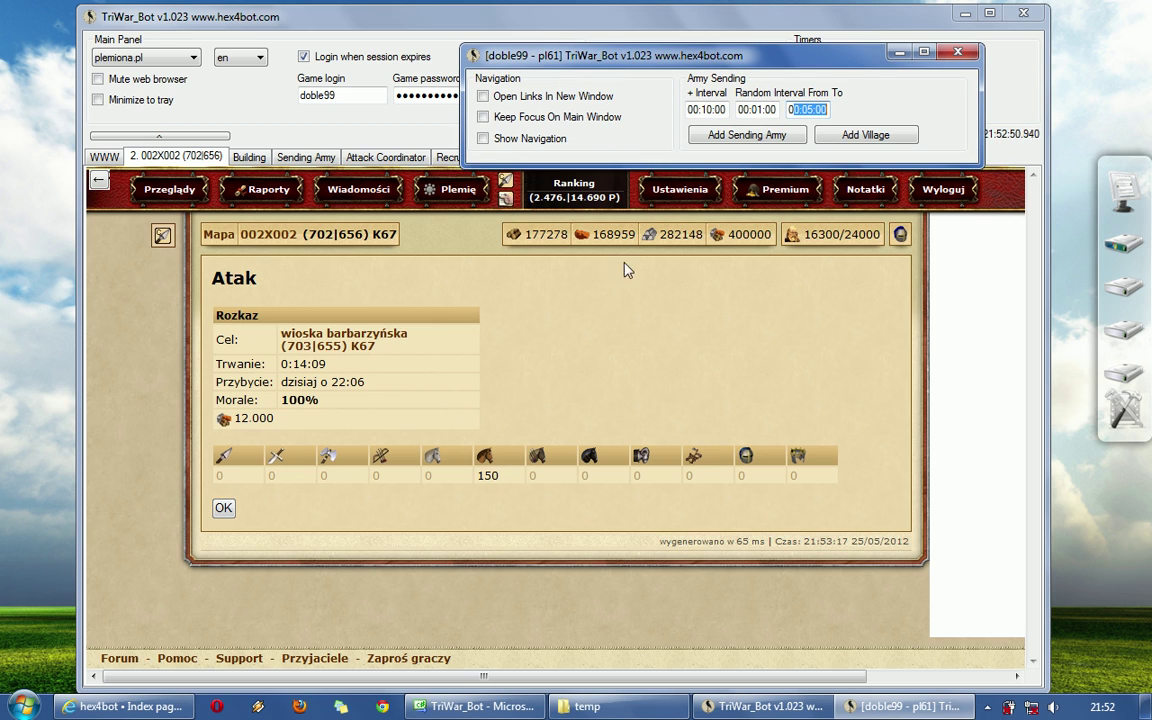
Step: Save the 702|656 to 703|655 attack as a bot task: type Attack, count 999, description 'test1'
click(749, 135)
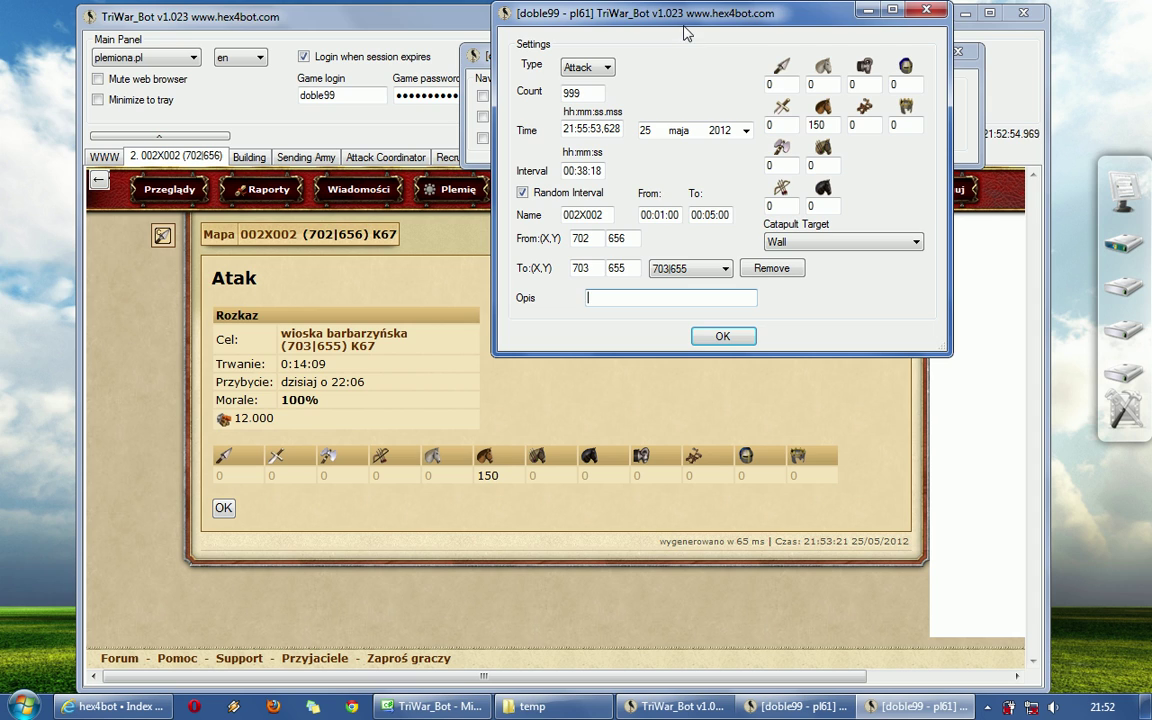
drag(618, 14, 487, 97)
click(466, 152)
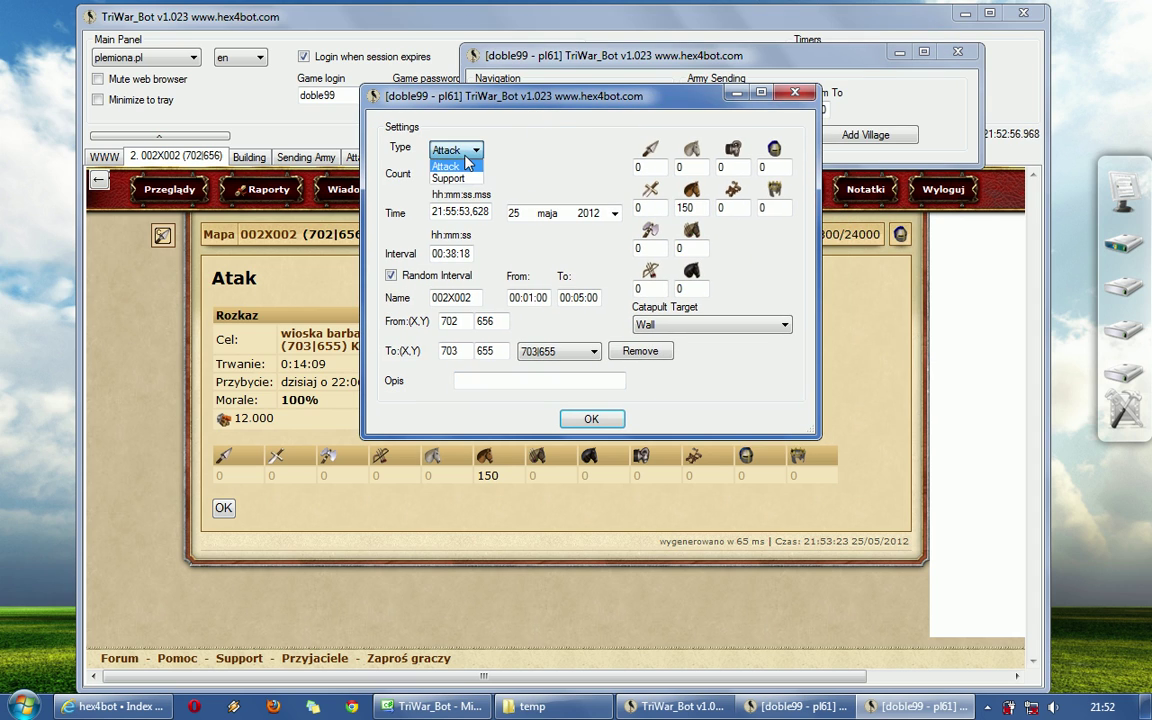
click(466, 165)
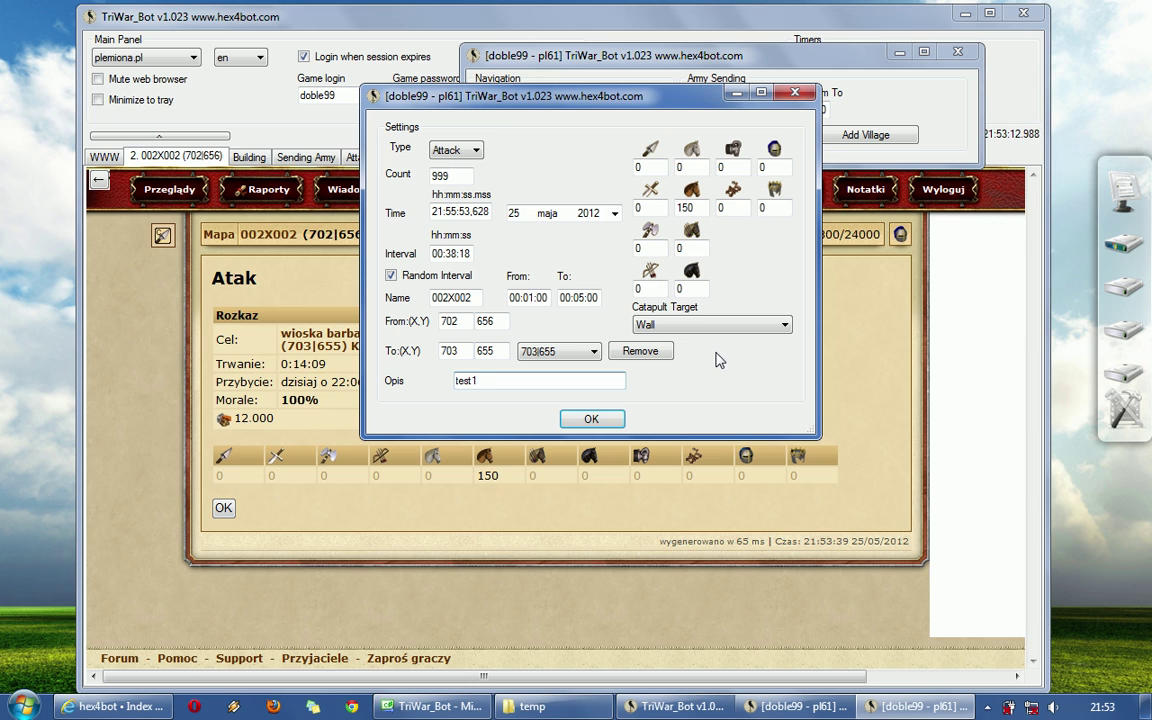
click(603, 427)
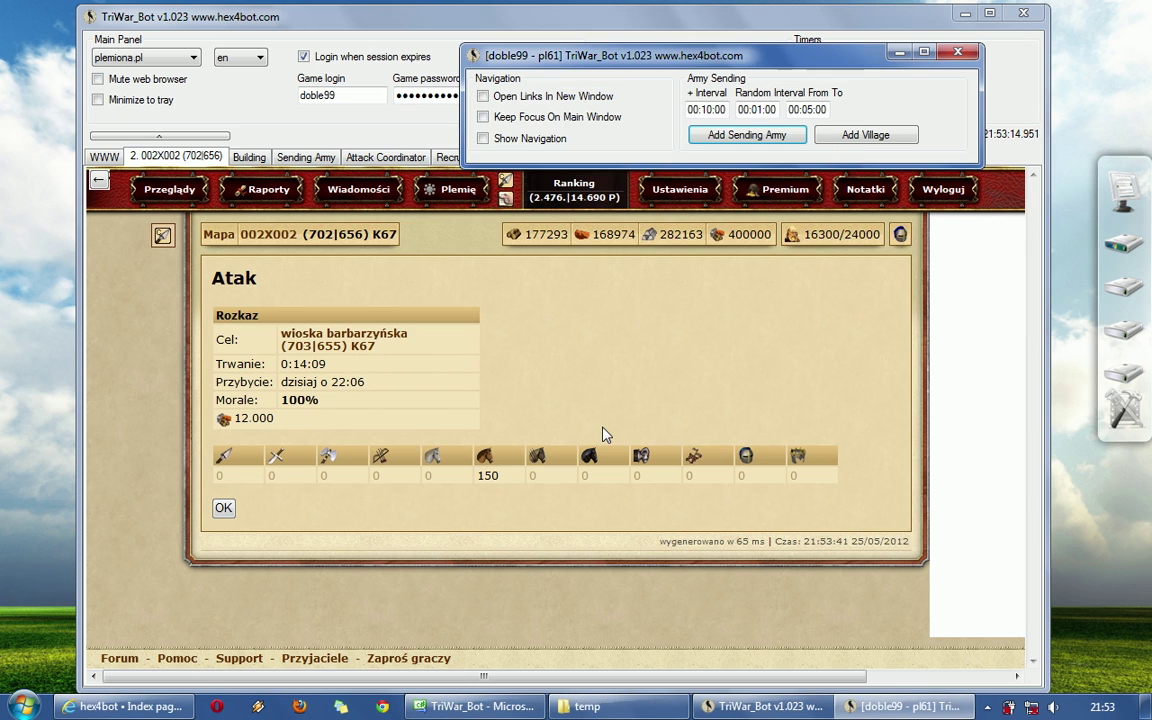
Step: In the Sending Army list, select the test1 task and turn on automatic army sending
drag(646, 62, 686, 40)
click(247, 157)
click(325, 160)
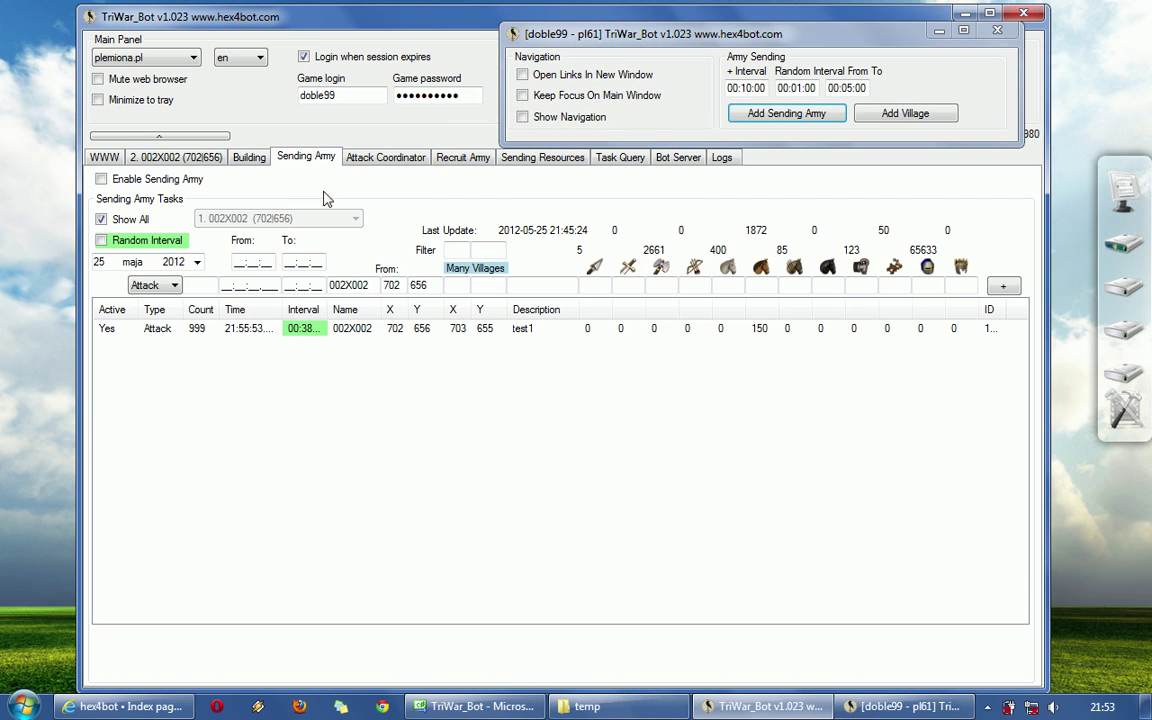
click(383, 330)
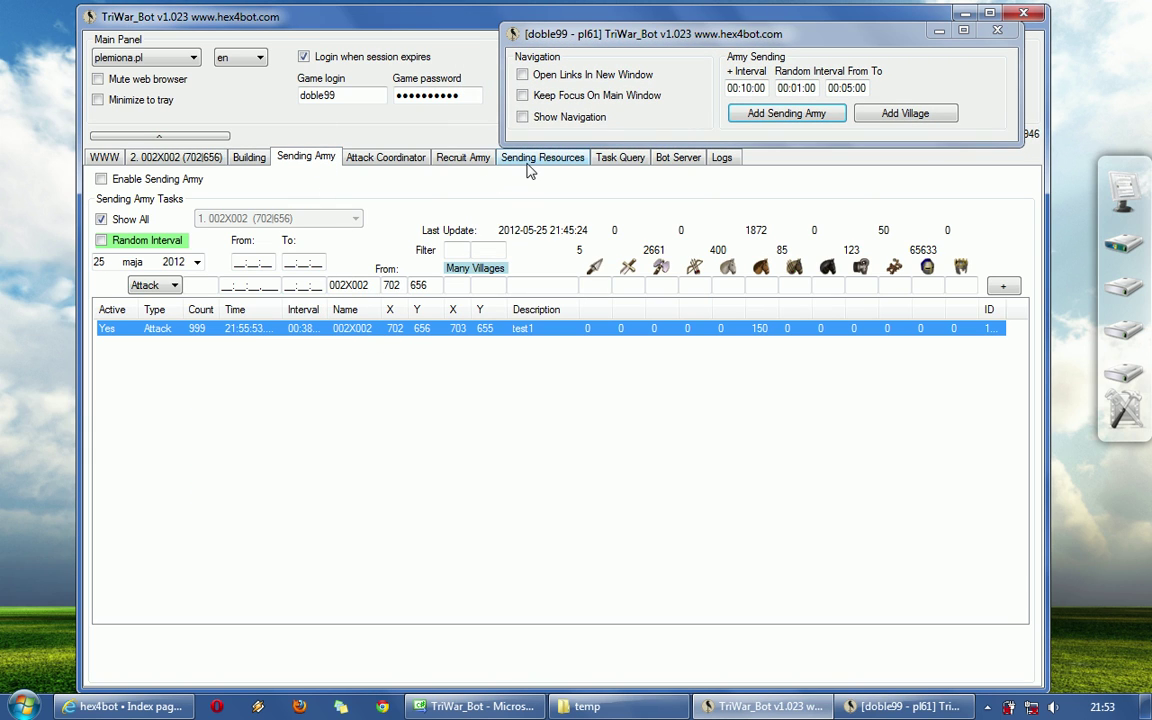
click(155, 181)
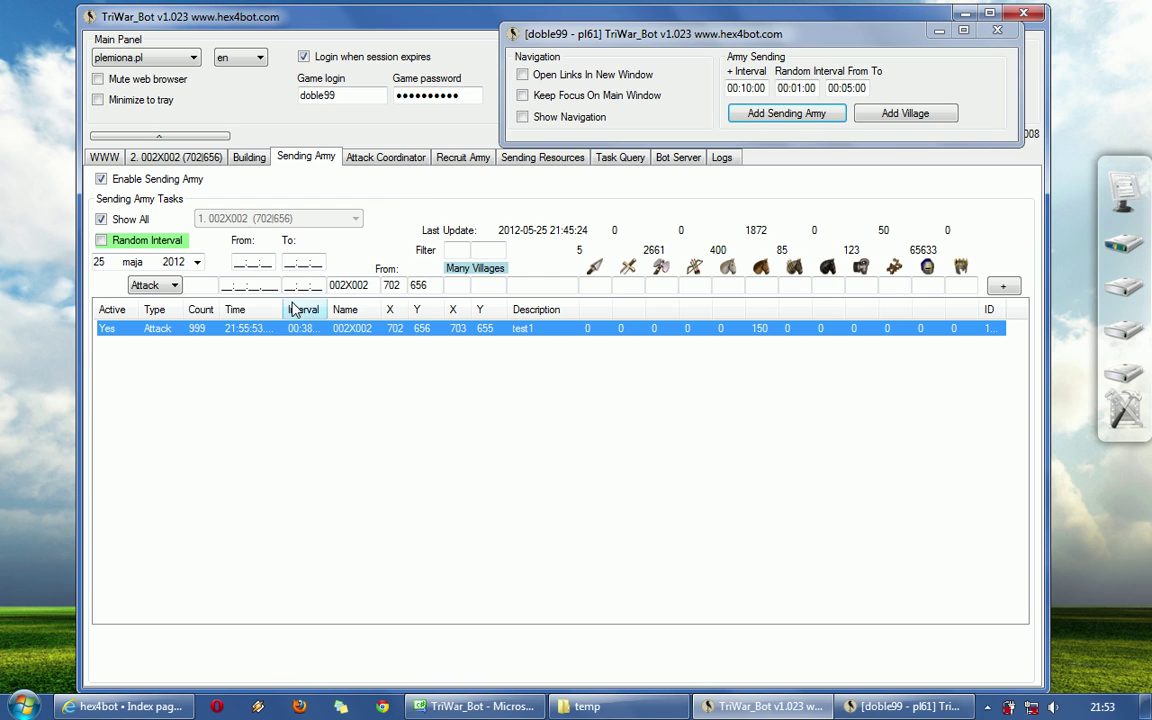
Step: Widen the Time column and enable Random Interval for the test1 attack
drag(286, 304, 326, 309)
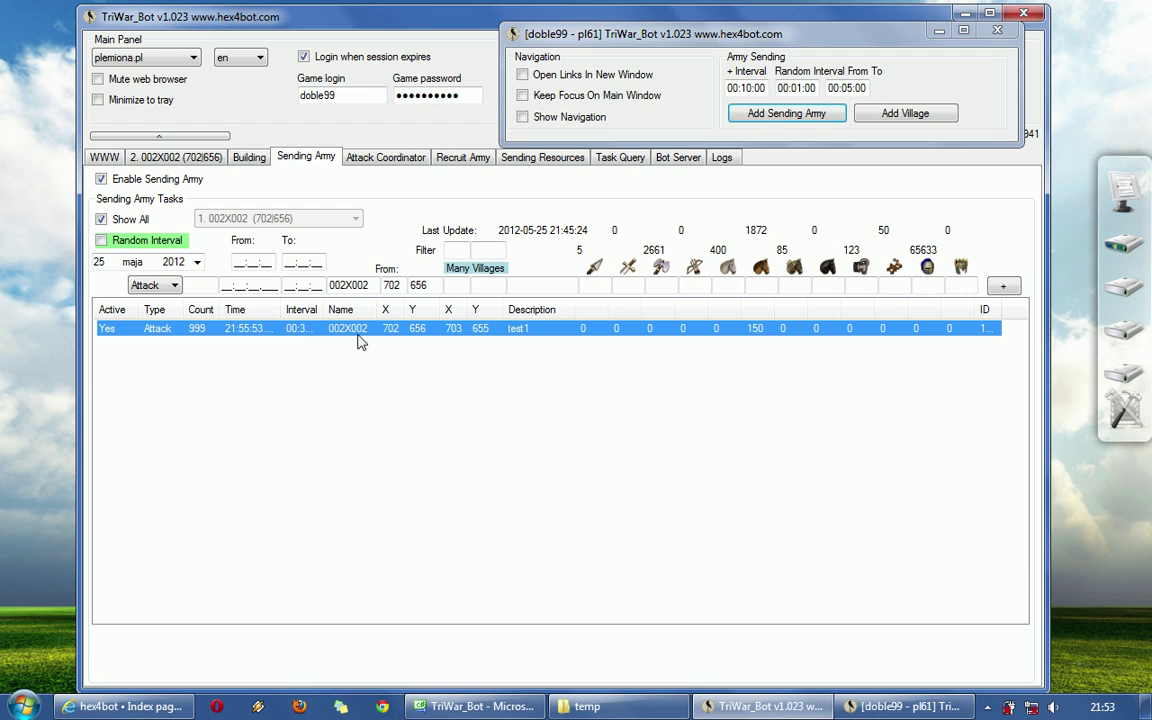
click(115, 245)
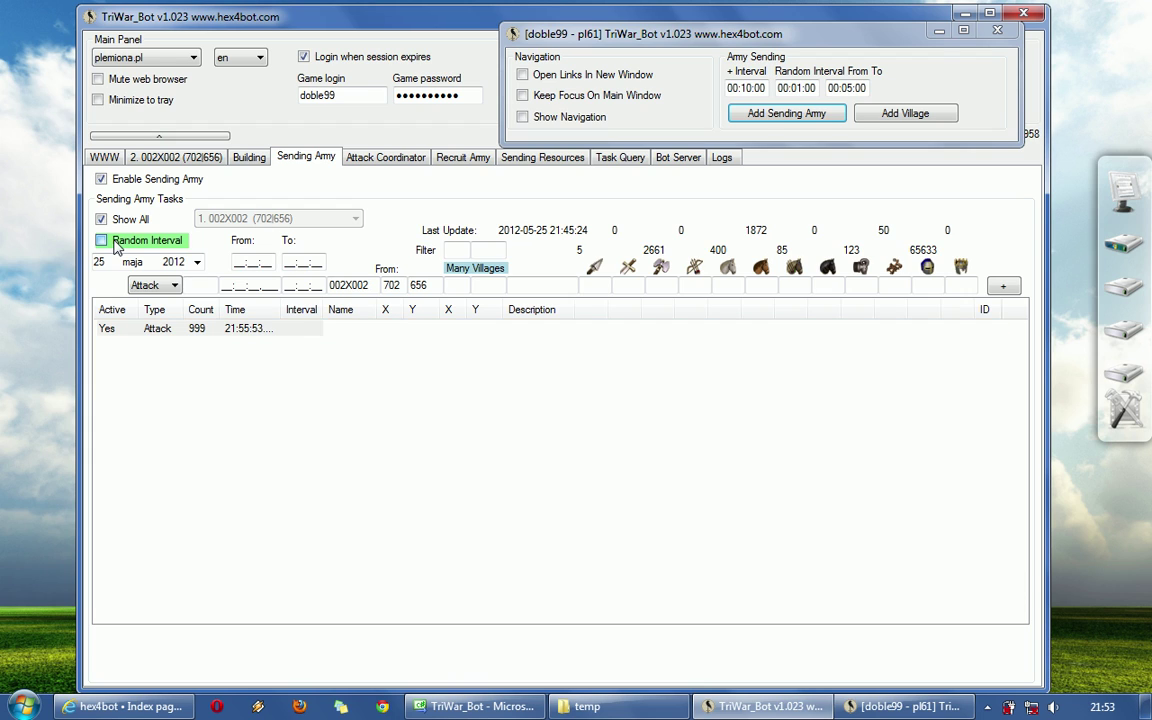
click(397, 334)
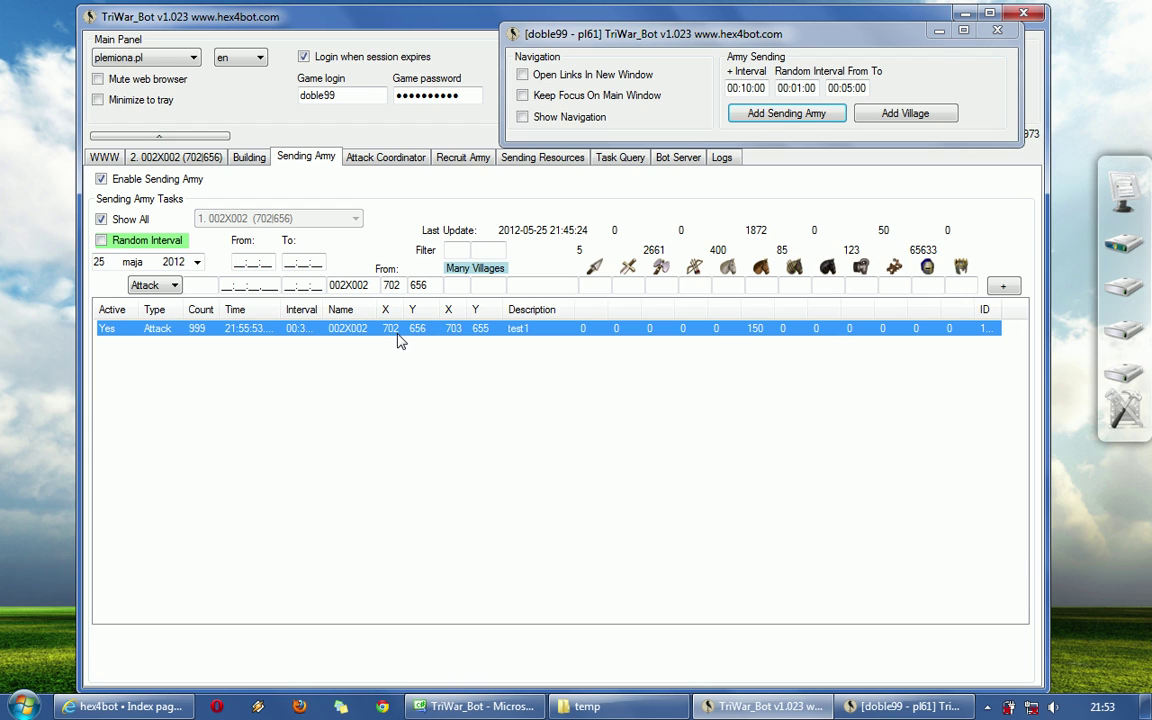
Step: Turn the test1 task's Random Interval off and back on, saving each time
double_click(330, 330)
click(363, 362)
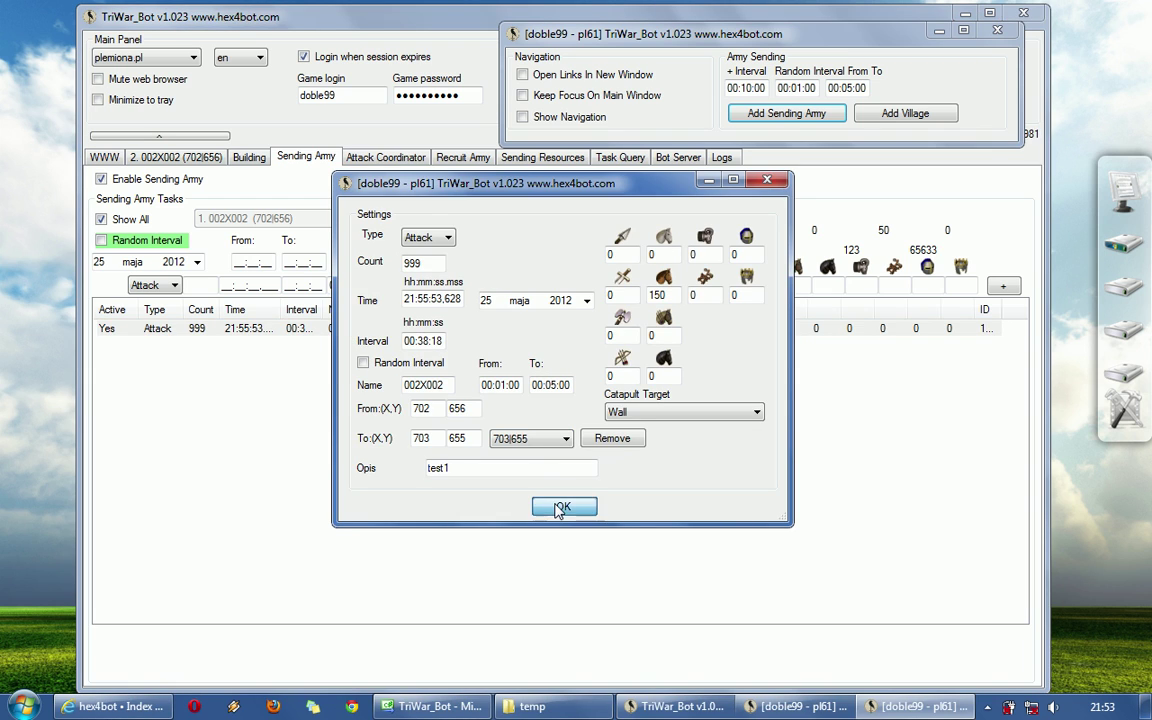
click(556, 506)
double_click(320, 329)
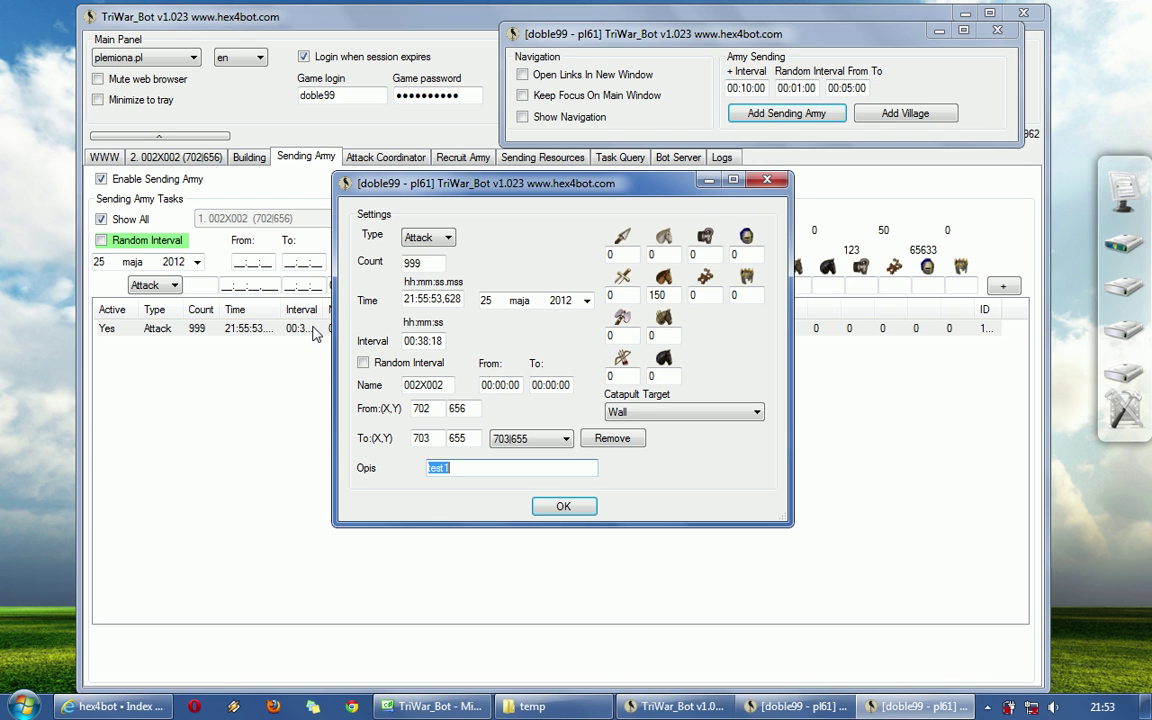
click(363, 362)
click(556, 506)
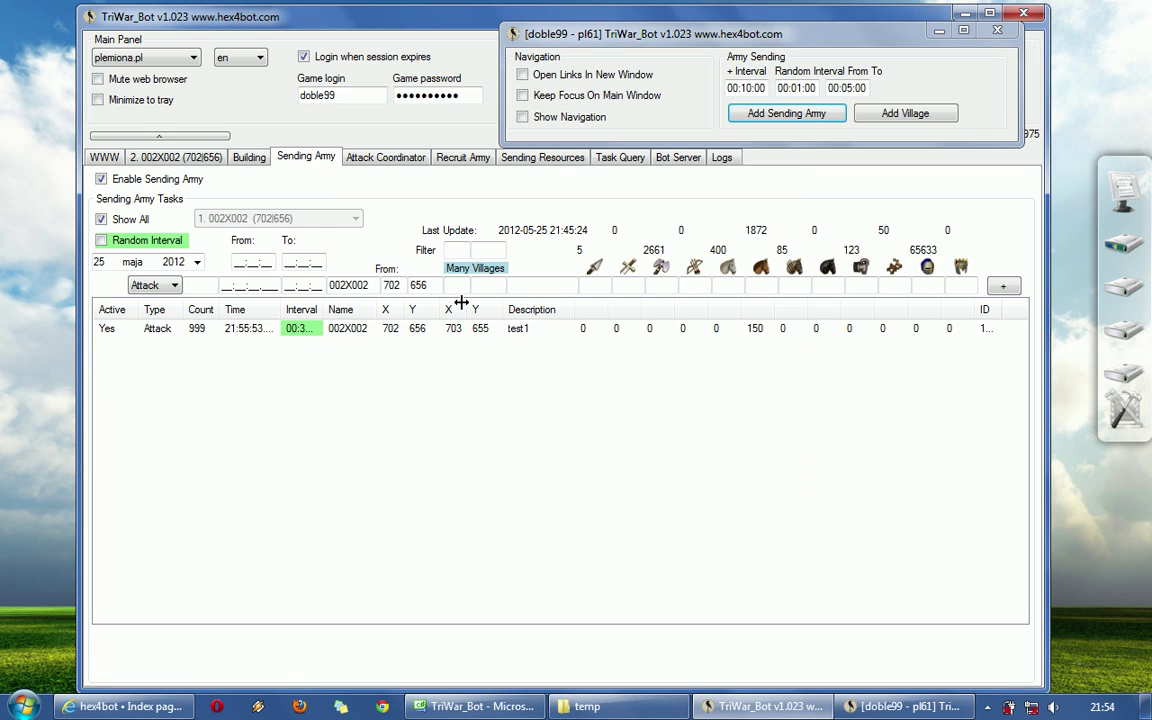
Step: Filter the task list by '700', then shorten the filter so test1 reappears
click(463, 251)
text(700)
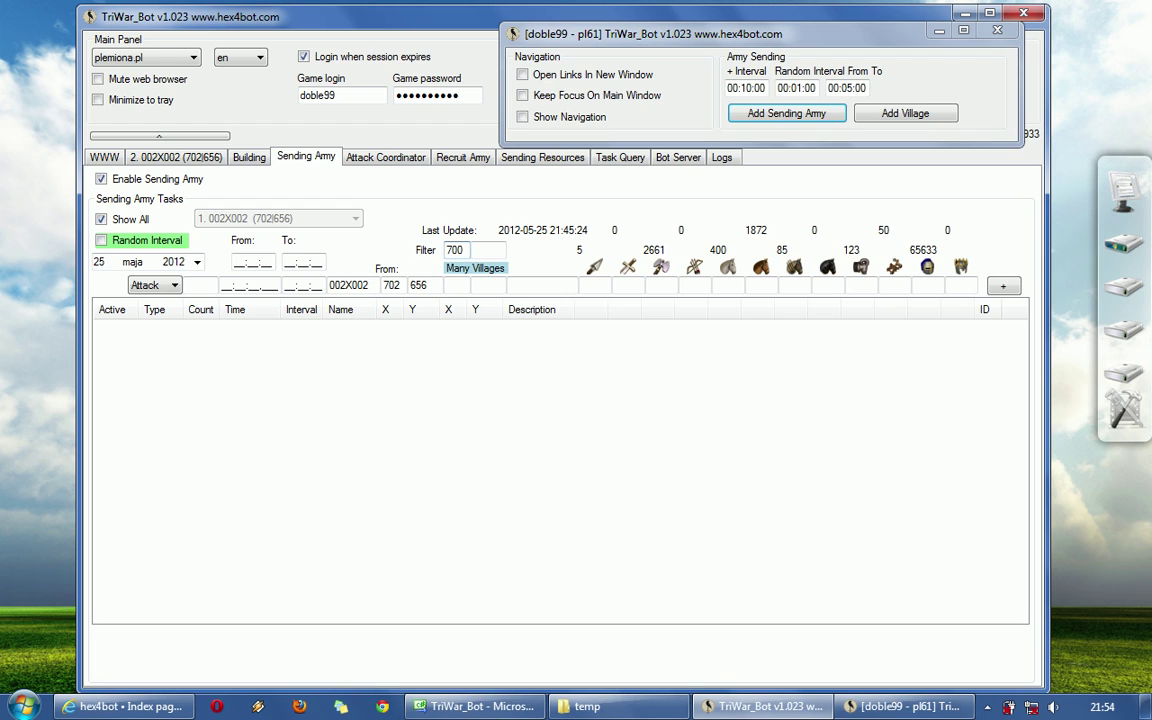
key(BackSpace)
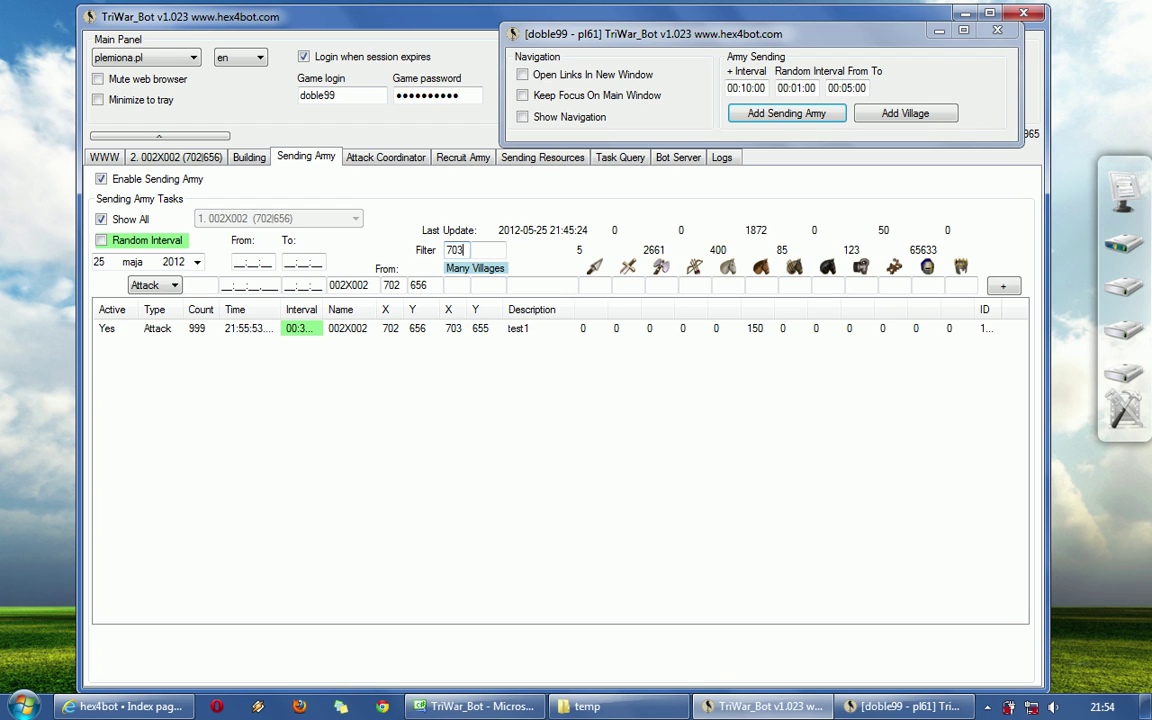
Step: Show tasks for village 004X010 (711|650), then return to 002X002 (702|656) and all villages
click(101, 219)
click(258, 219)
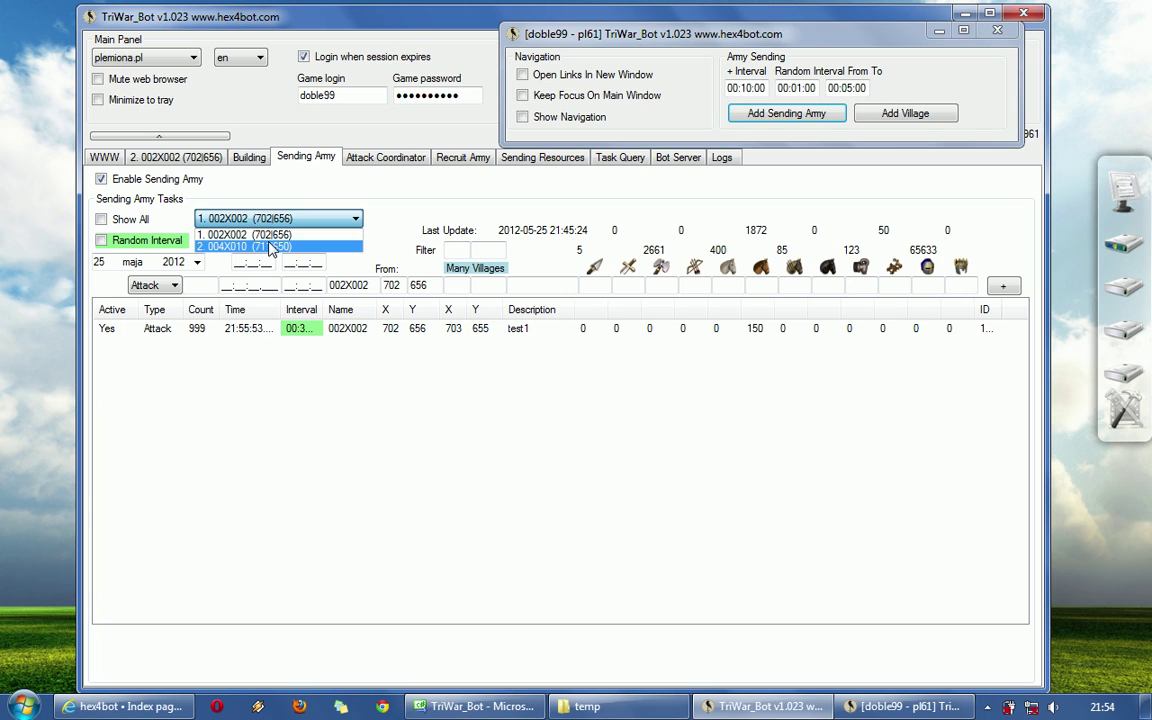
click(252, 246)
click(250, 218)
click(287, 218)
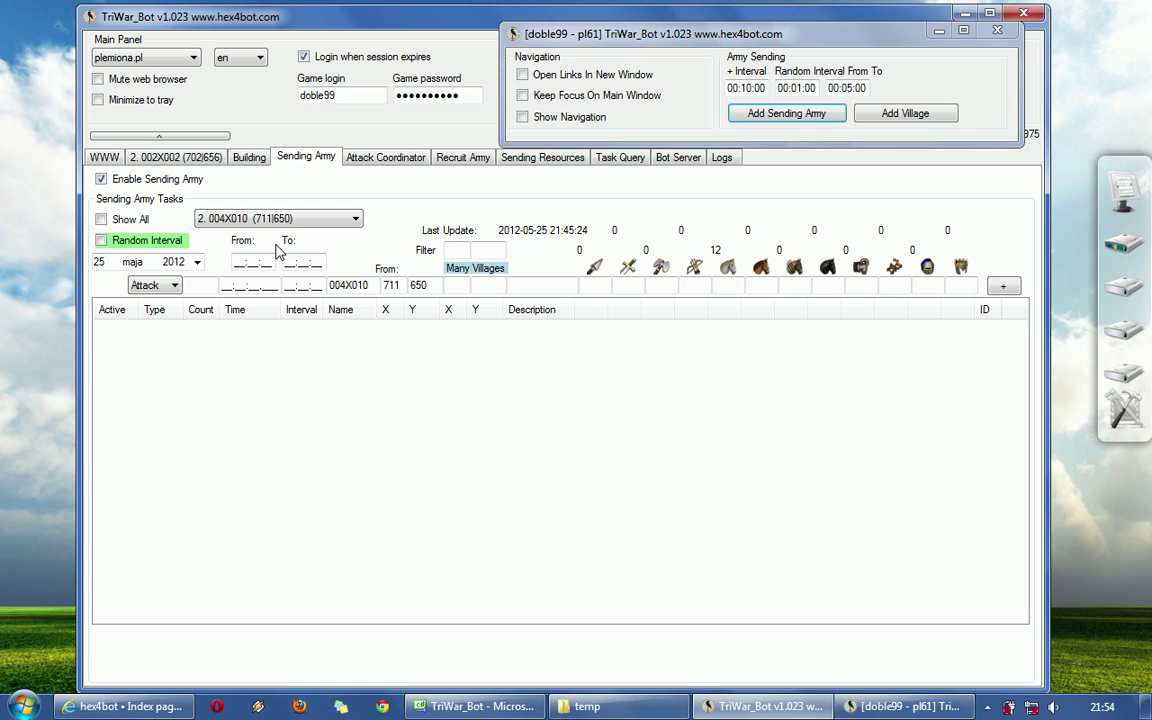
click(343, 224)
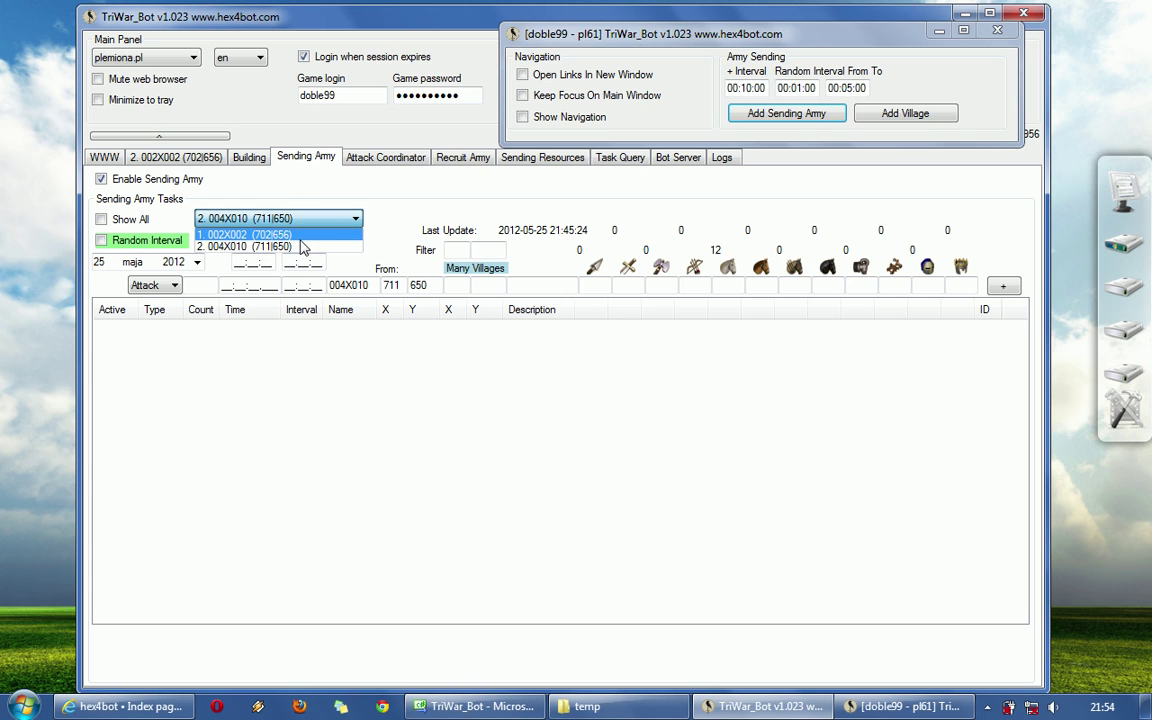
click(285, 235)
click(101, 219)
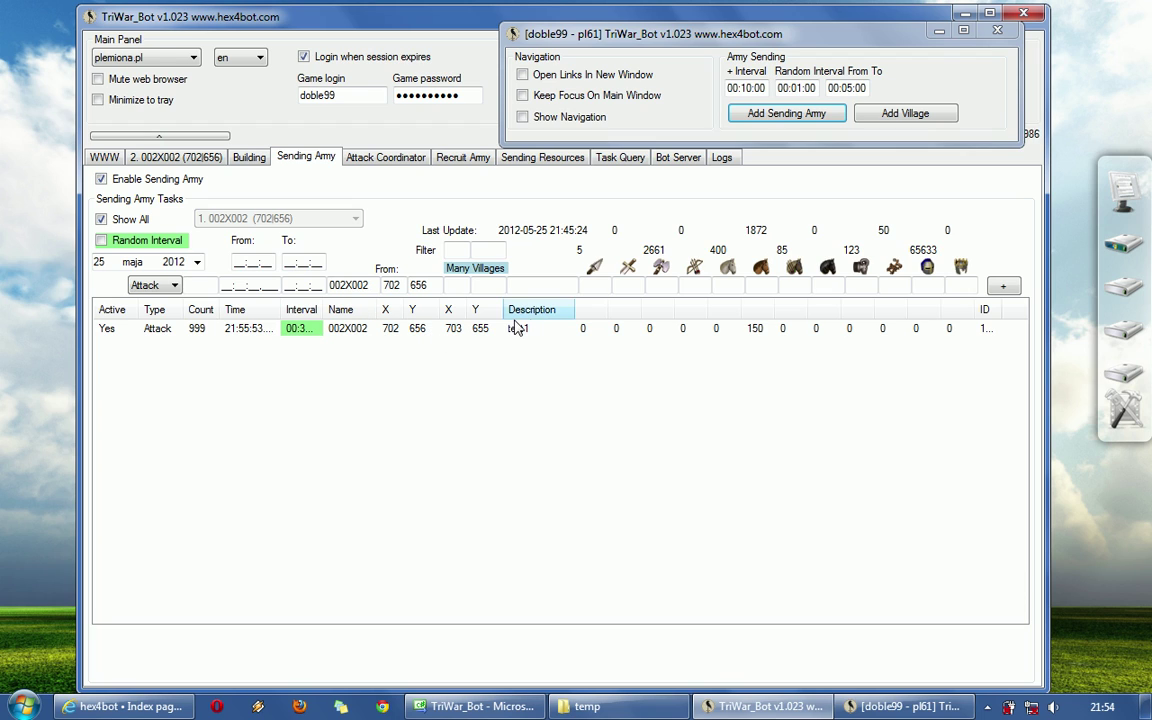
Step: Select test1, check Sending Resources, then view its pending job in the Task Query tab
click(272, 329)
drag(697, 45, 407, 24)
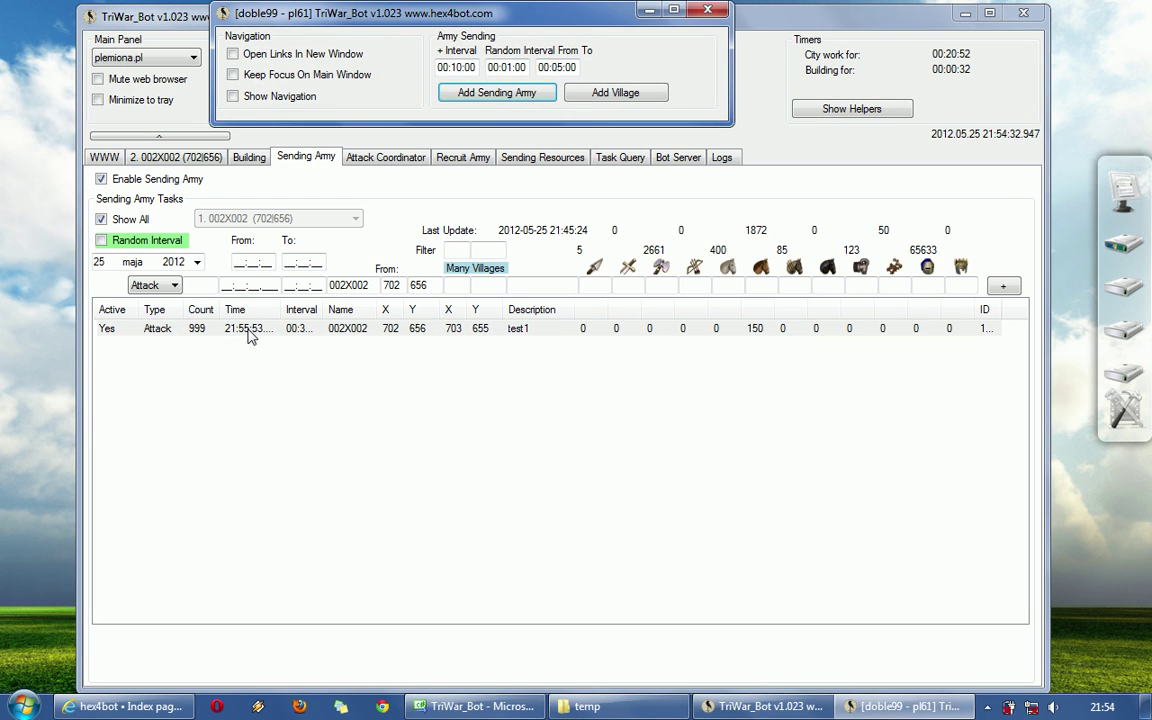
click(1003, 145)
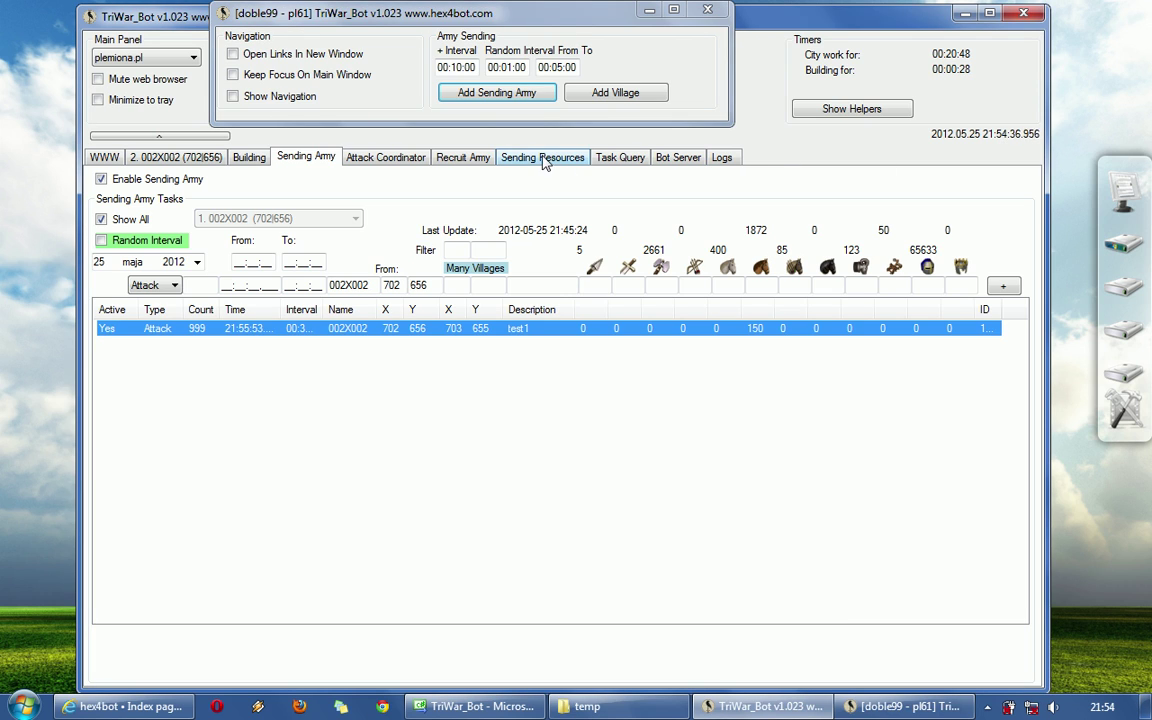
click(503, 160)
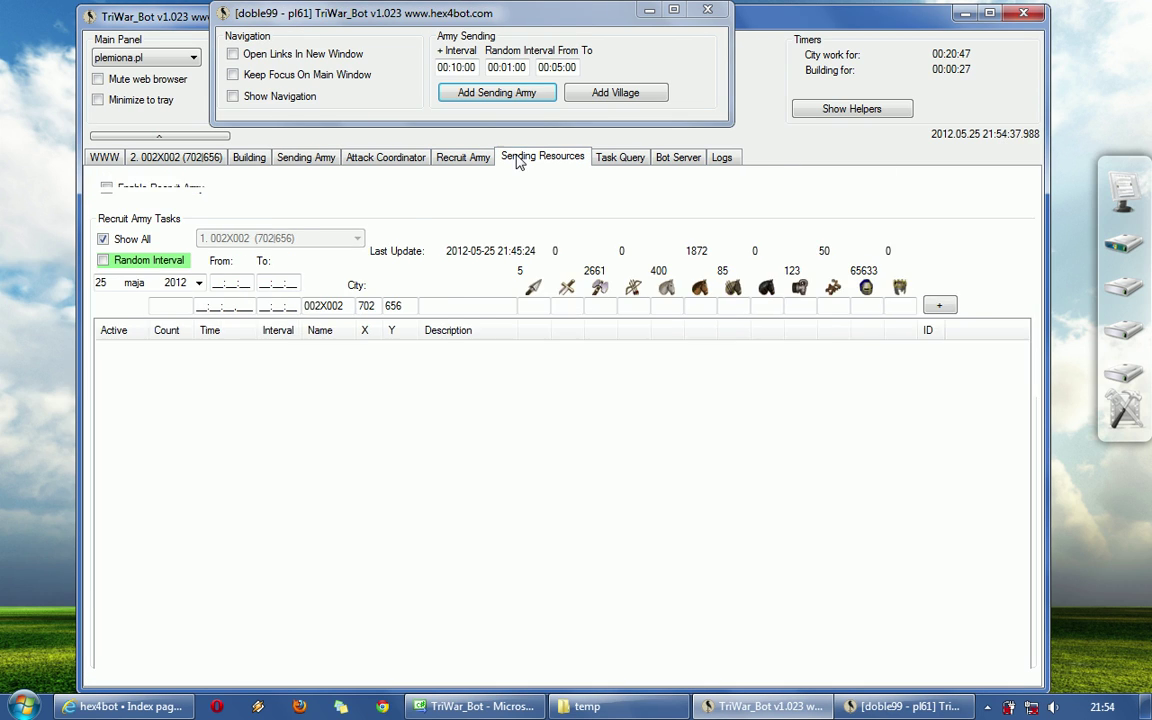
click(628, 160)
click(325, 212)
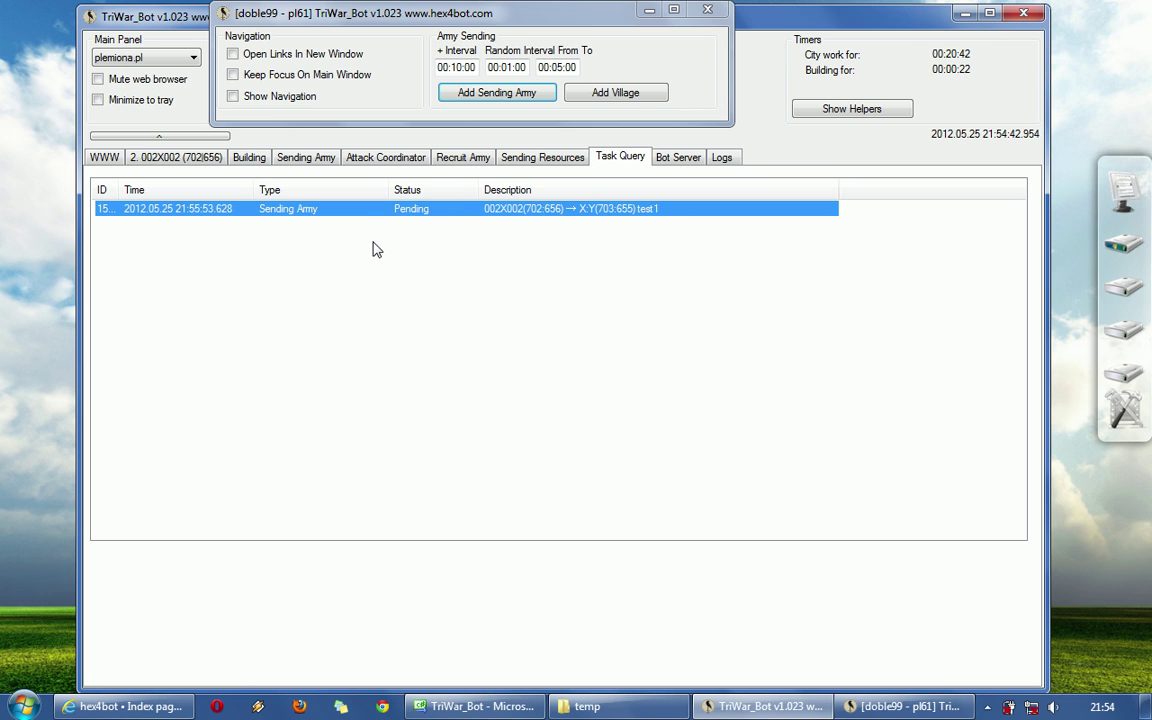
Step: Close the village 002X002 game page tab
click(165, 156)
right_click(181, 160)
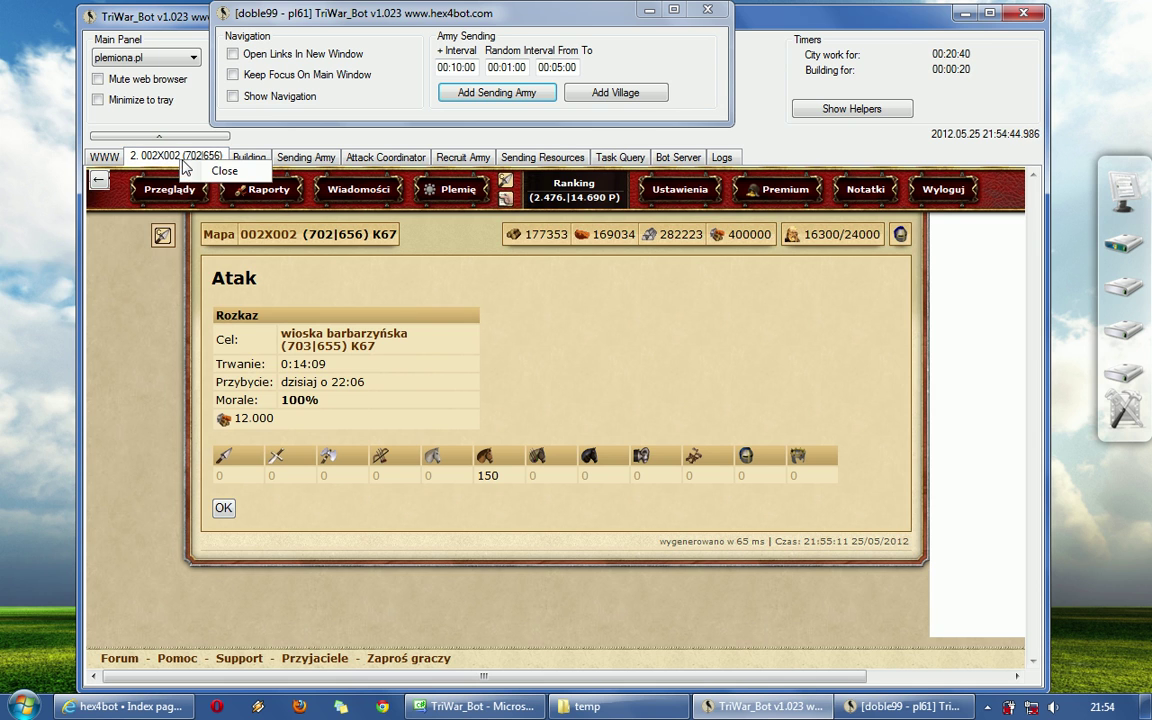
click(195, 172)
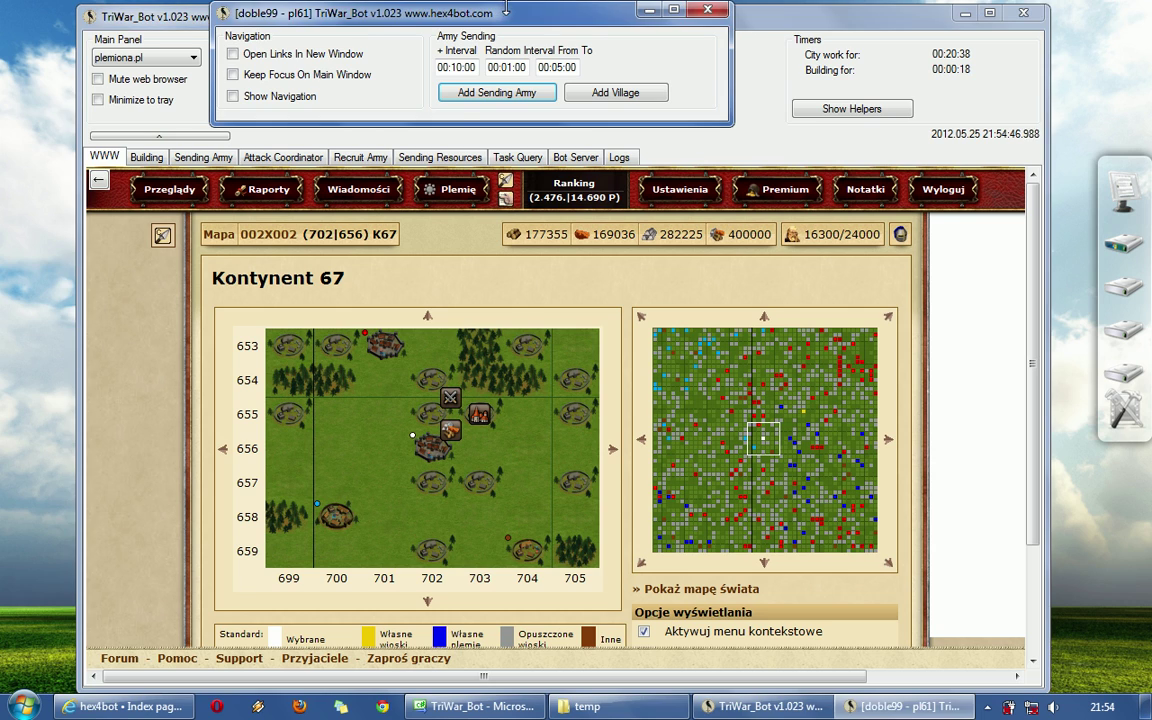
Step: Enable Open Links In New Window and choose send troops to village 702|654 on the map
drag(525, 24, 711, 55)
click(488, 90)
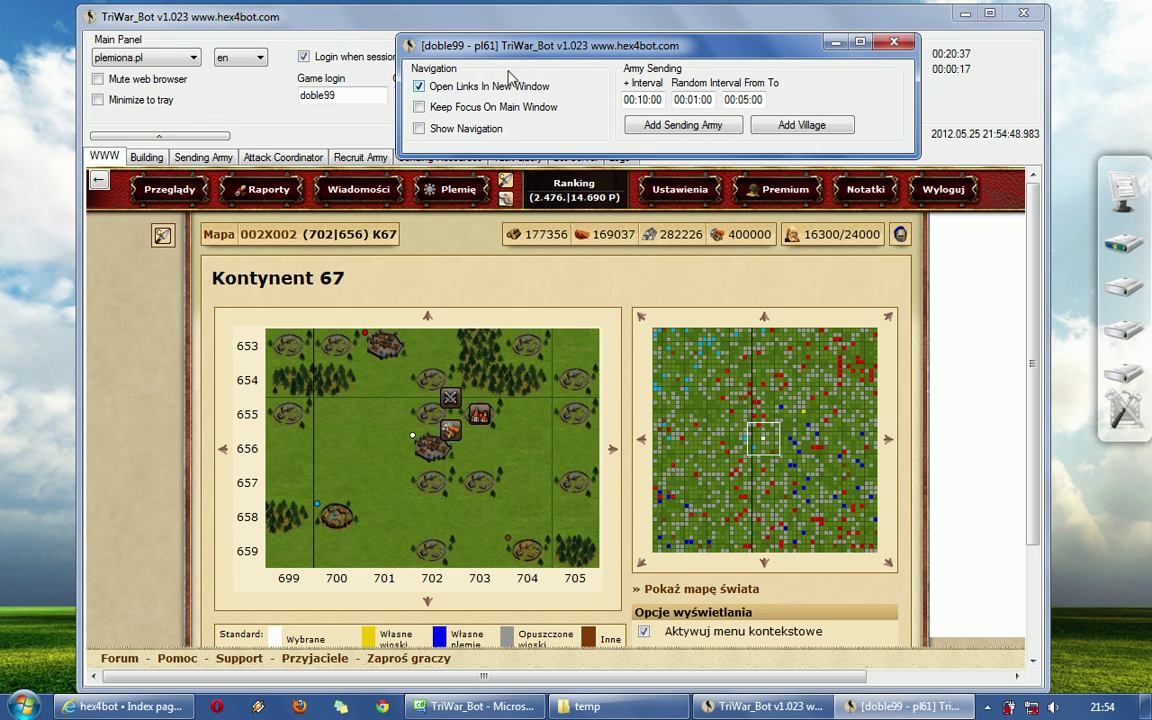
drag(530, 45, 535, 25)
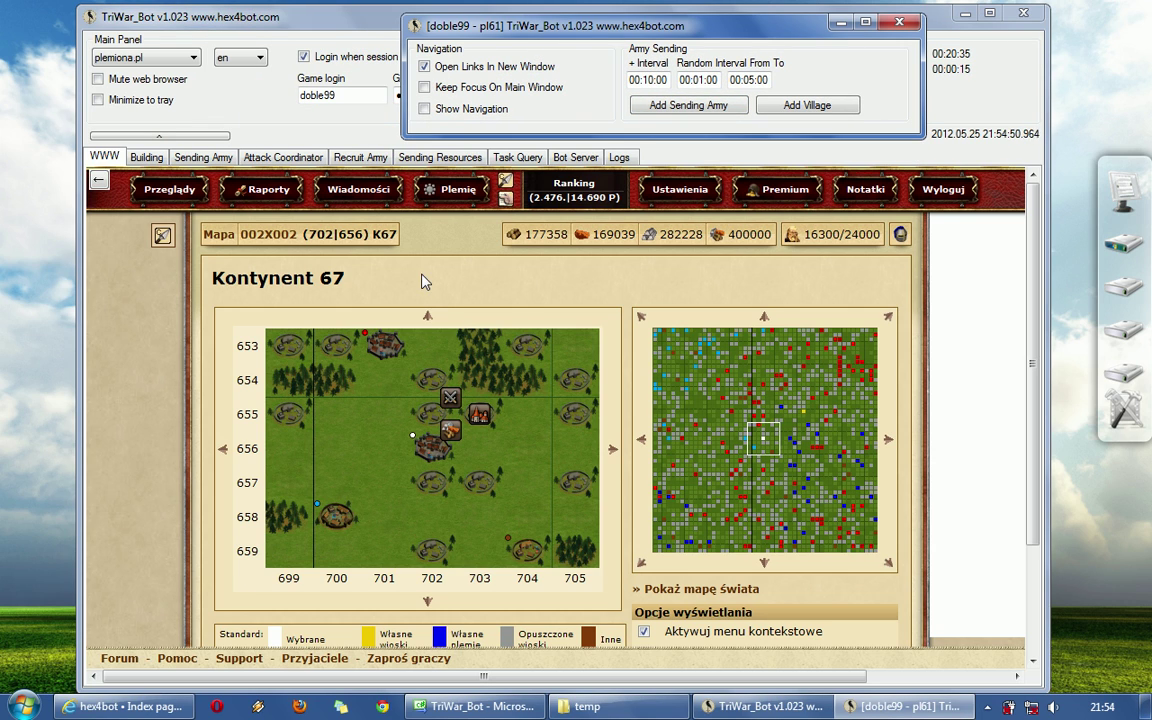
click(436, 389)
click(412, 377)
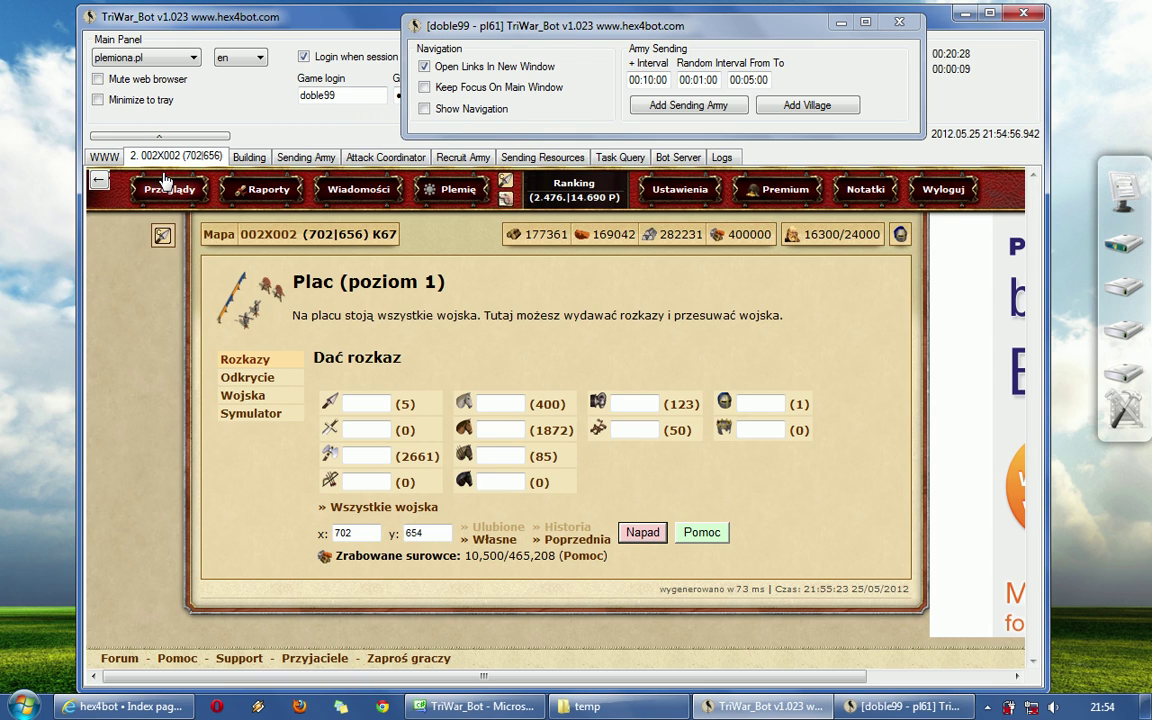
Step: From the continent map, open several send-troops village tabs, including one for 702|657
click(493, 95)
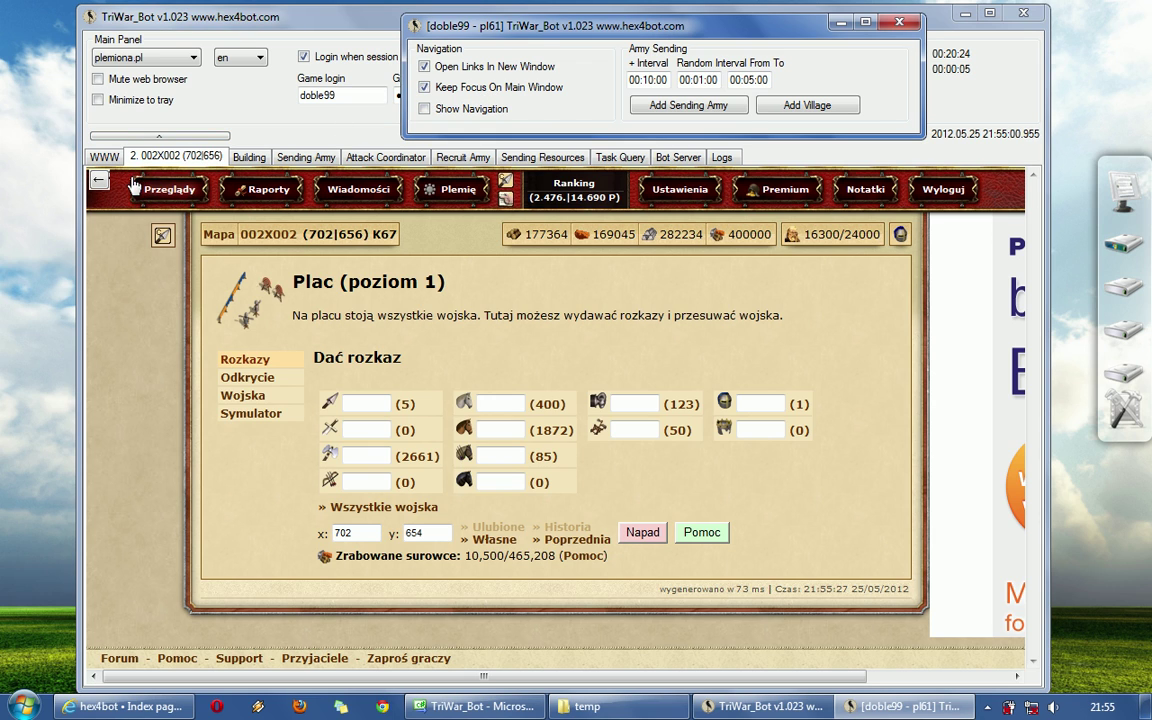
click(112, 157)
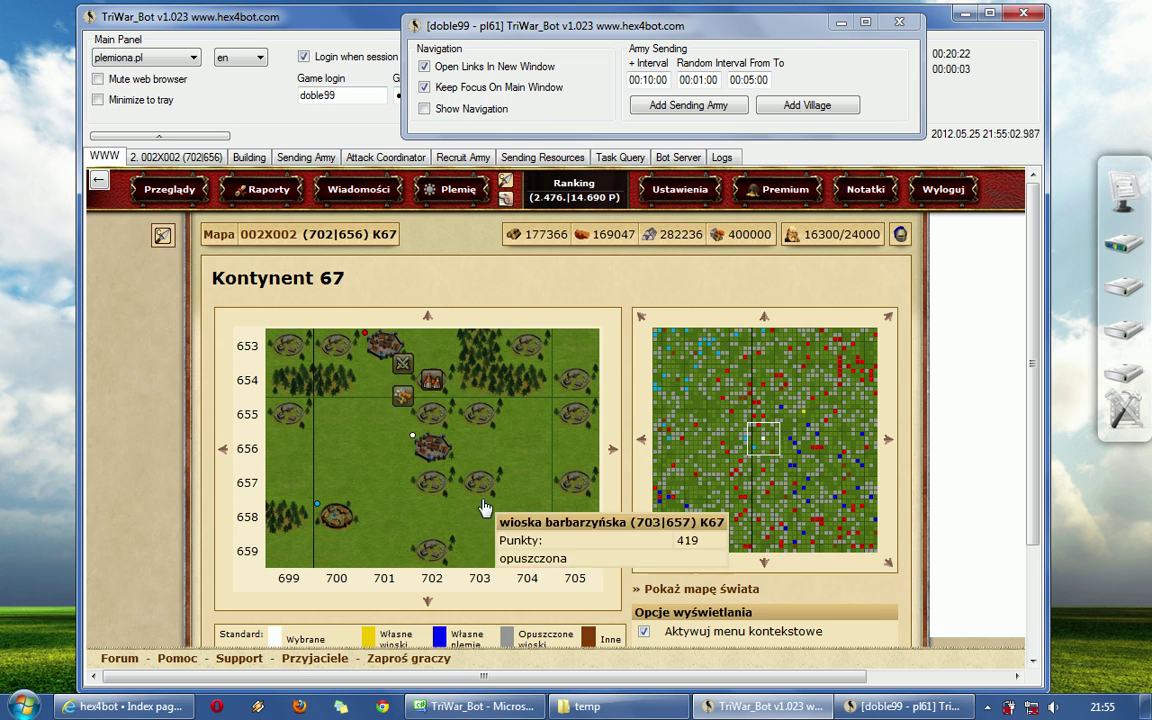
click(436, 450)
click(466, 468)
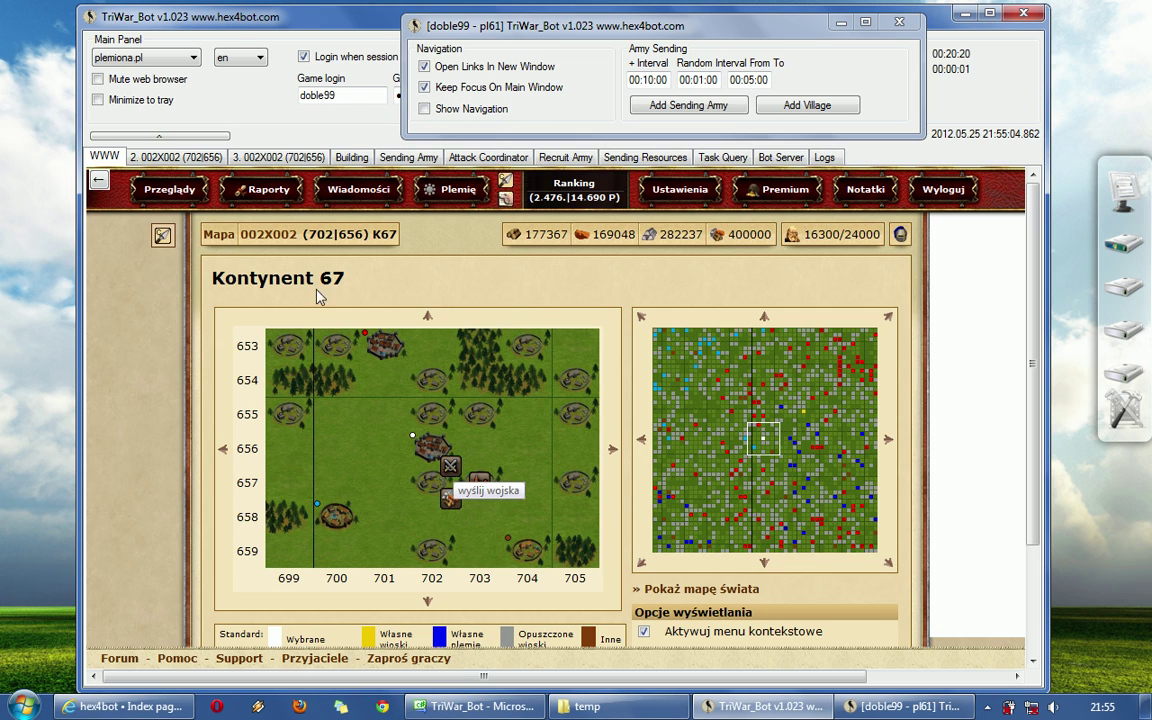
click(432, 482)
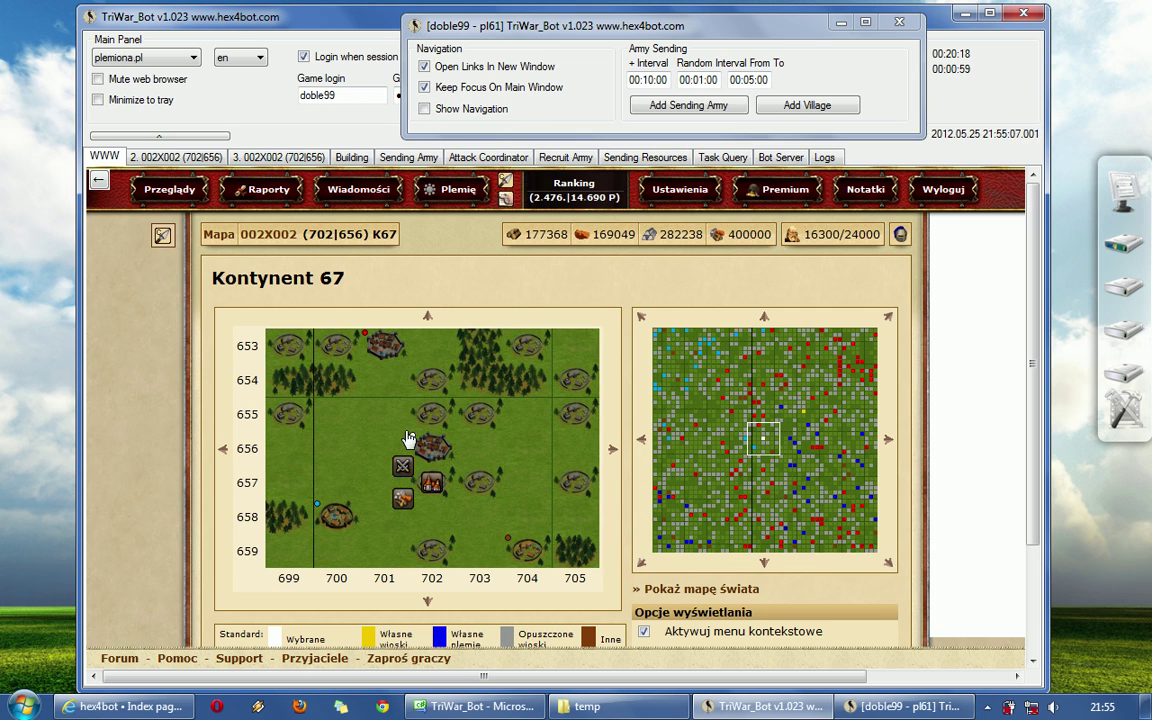
click(593, 477)
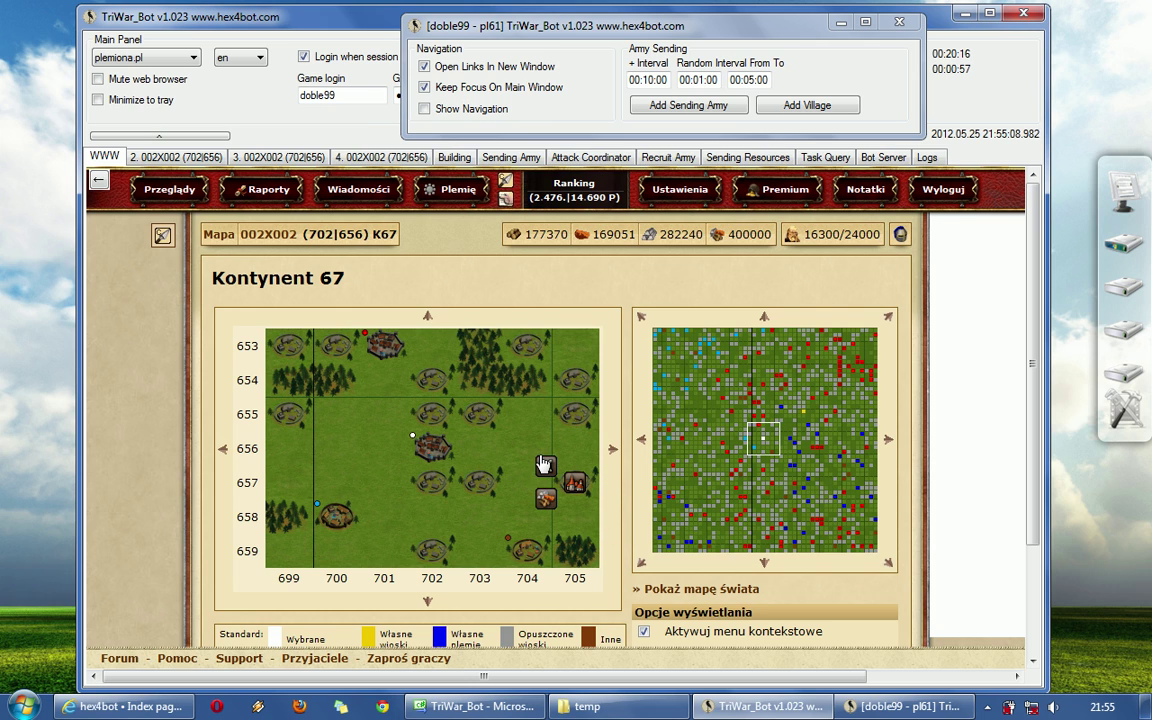
click(545, 468)
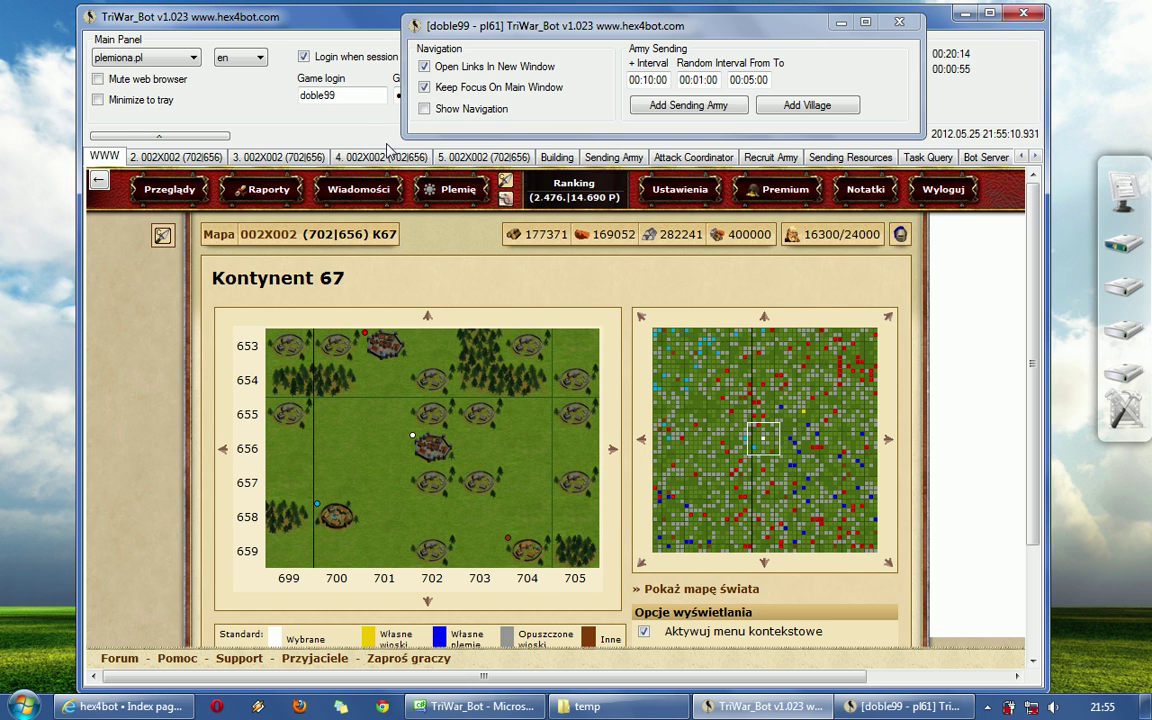
Step: On the 702|654 rally point tab, send 150 light cavalry as a Napad attack
click(160, 155)
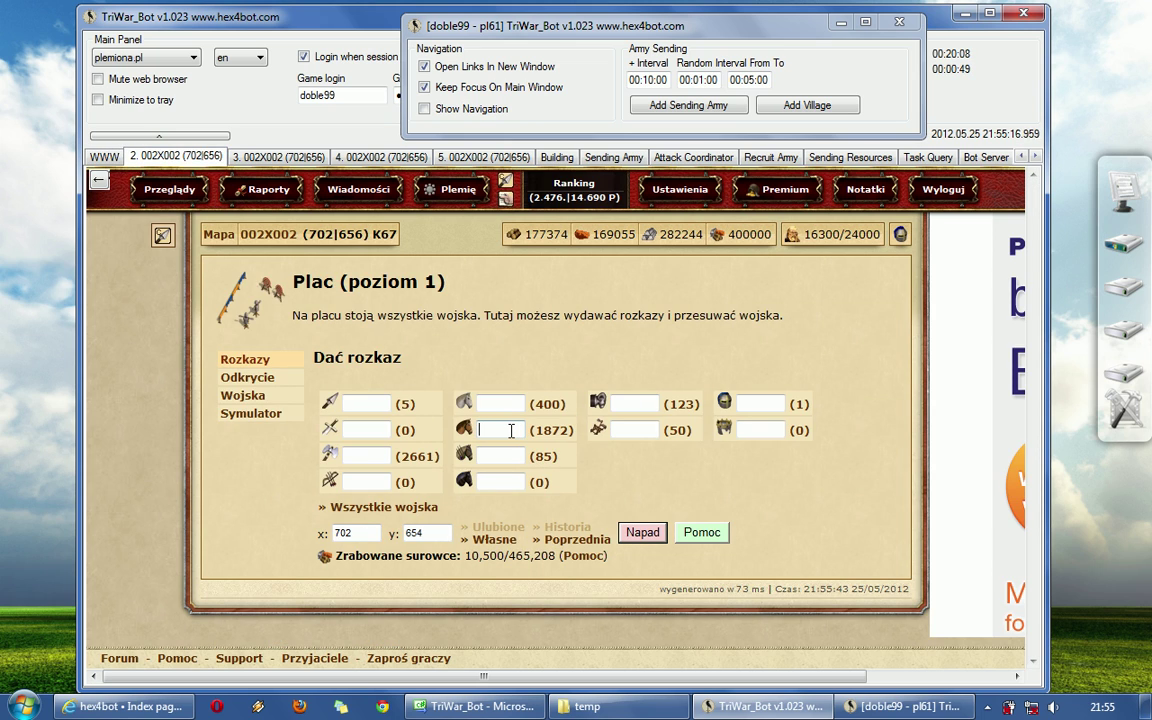
text(50)
click(642, 532)
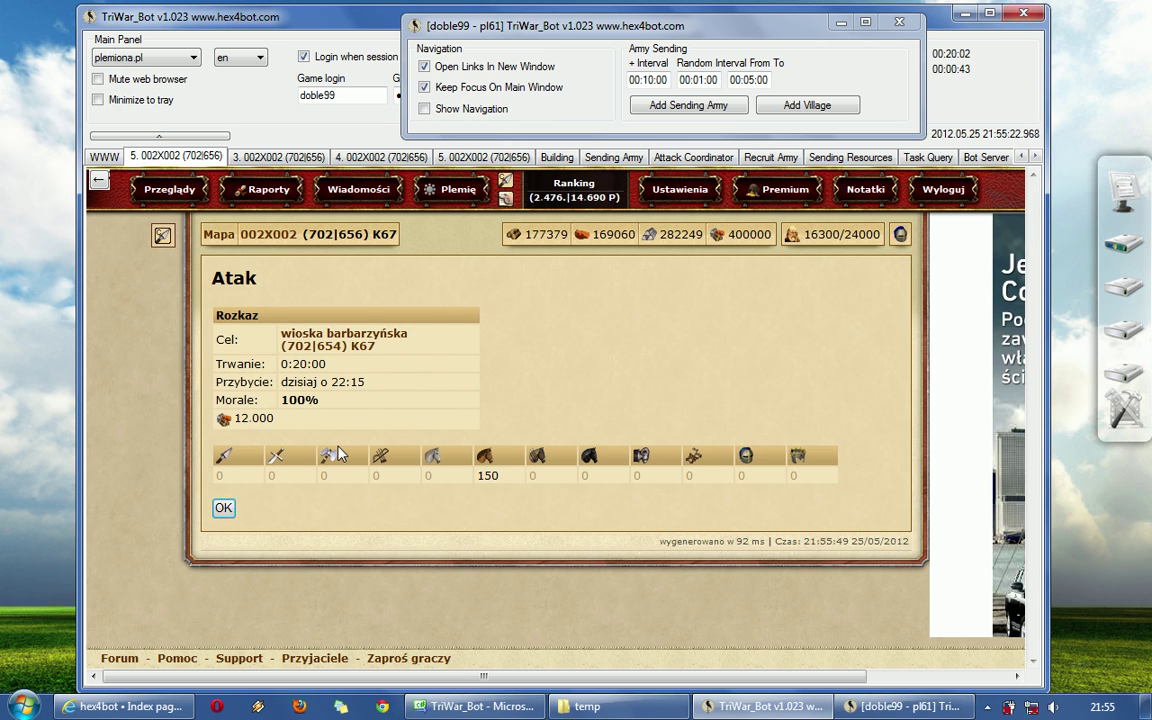
Step: Schedule the 702|654 attack as a bot task described 'test2' and save it
click(688, 110)
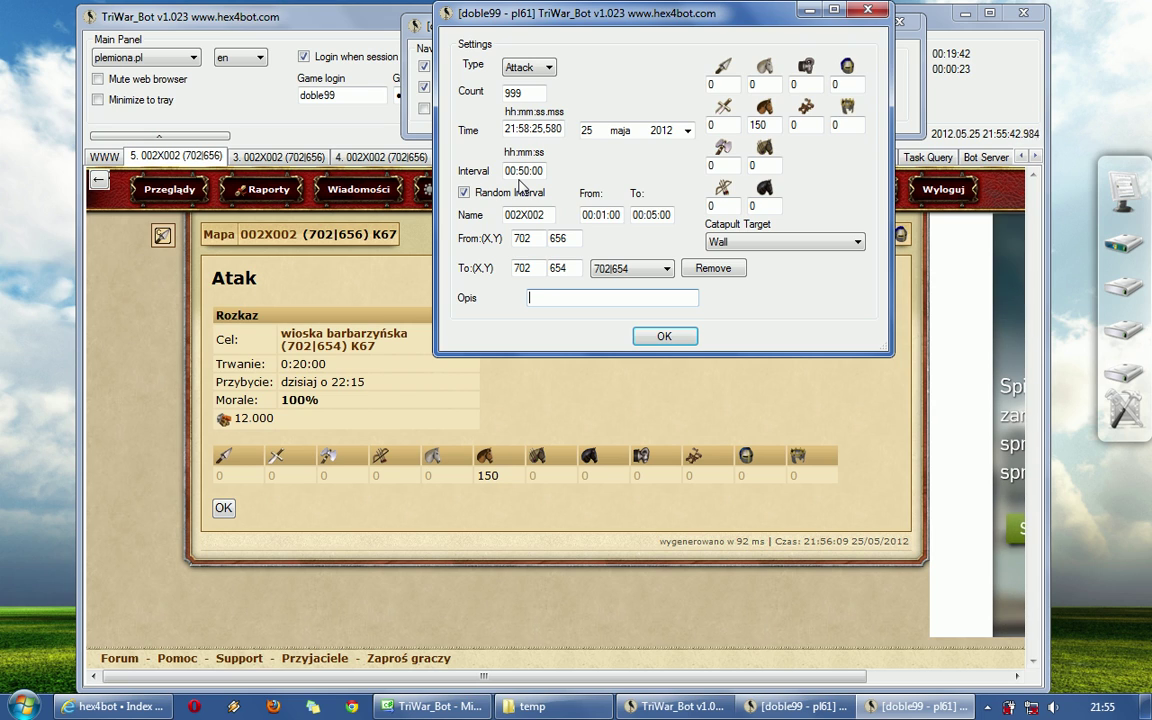
text(test2)
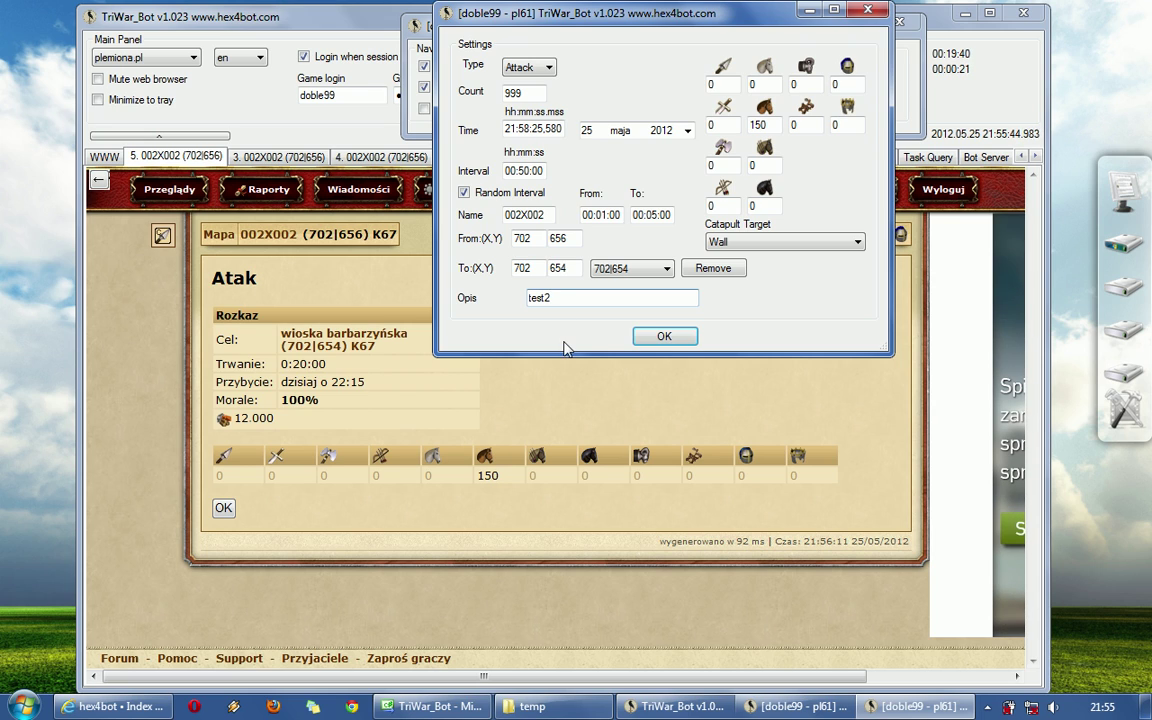
click(666, 338)
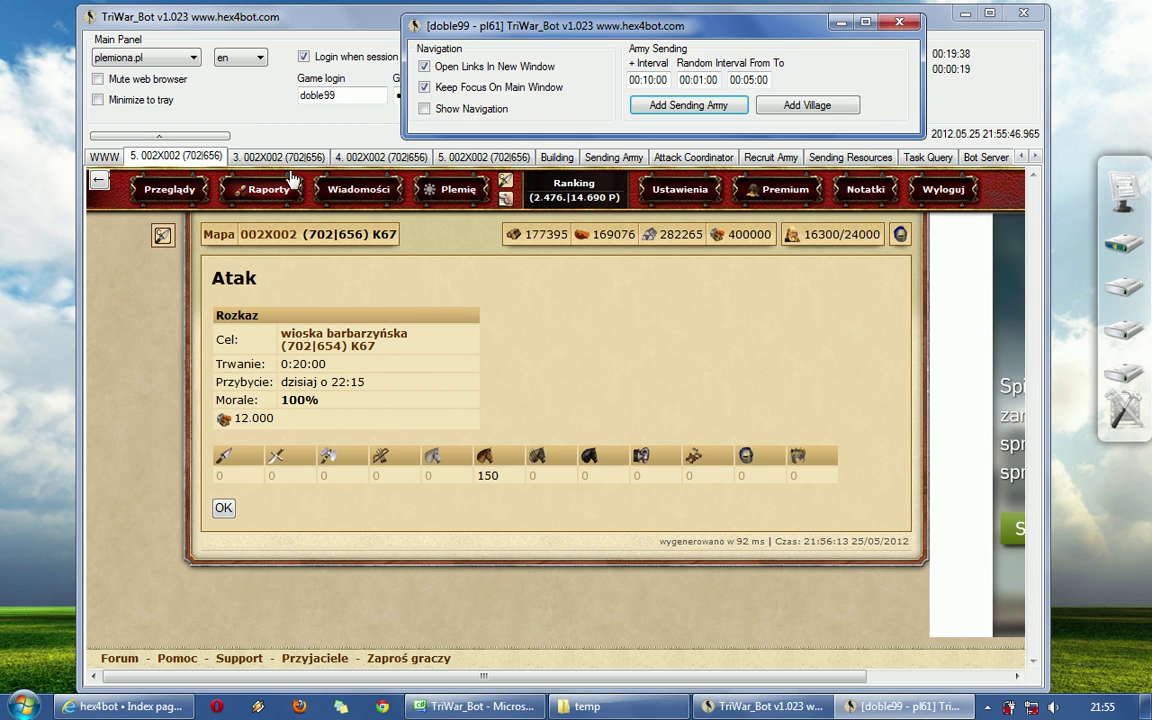
Step: Close the four extra village tabs and uncheck Keep Focus On Main Window and Open Links In New Window
right_click(180, 157)
click(205, 162)
right_click(186, 158)
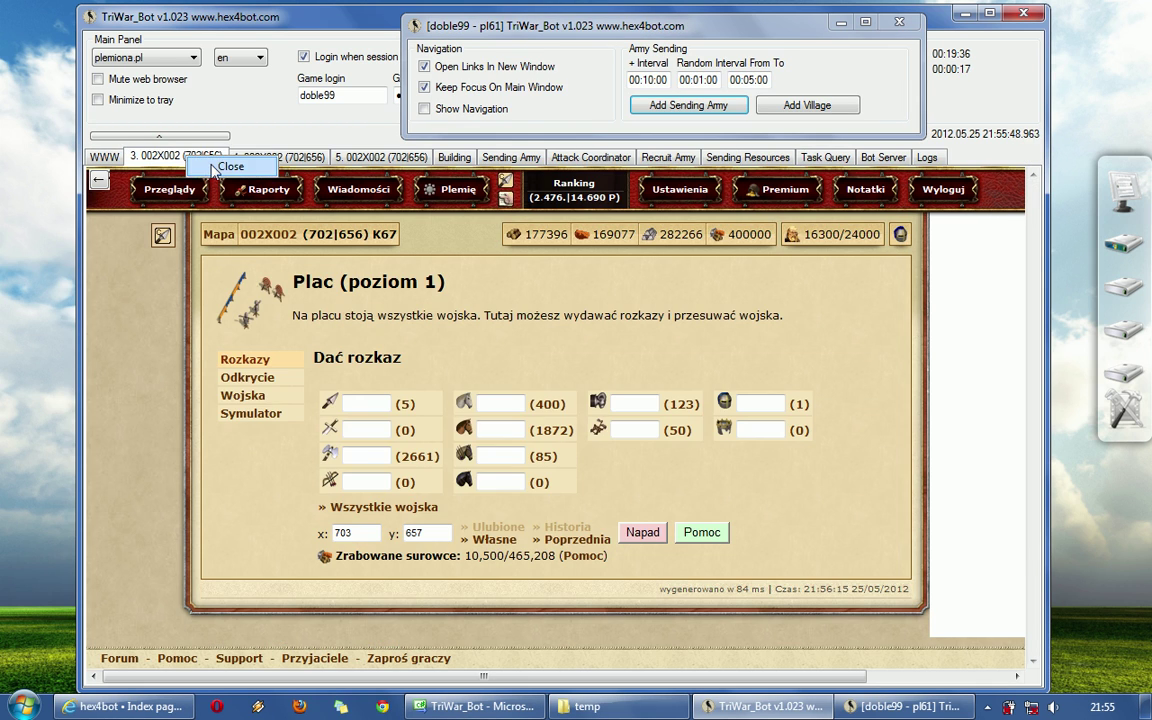
click(205, 164)
right_click(186, 158)
click(205, 164)
right_click(201, 162)
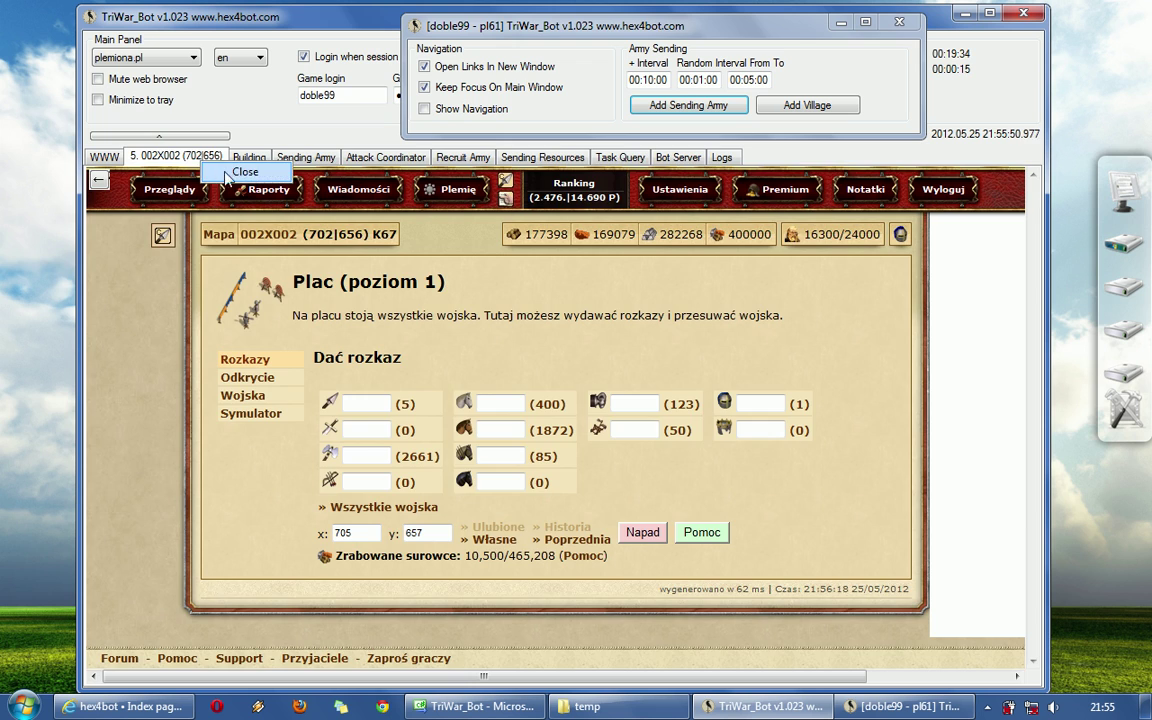
click(212, 167)
click(500, 87)
click(510, 68)
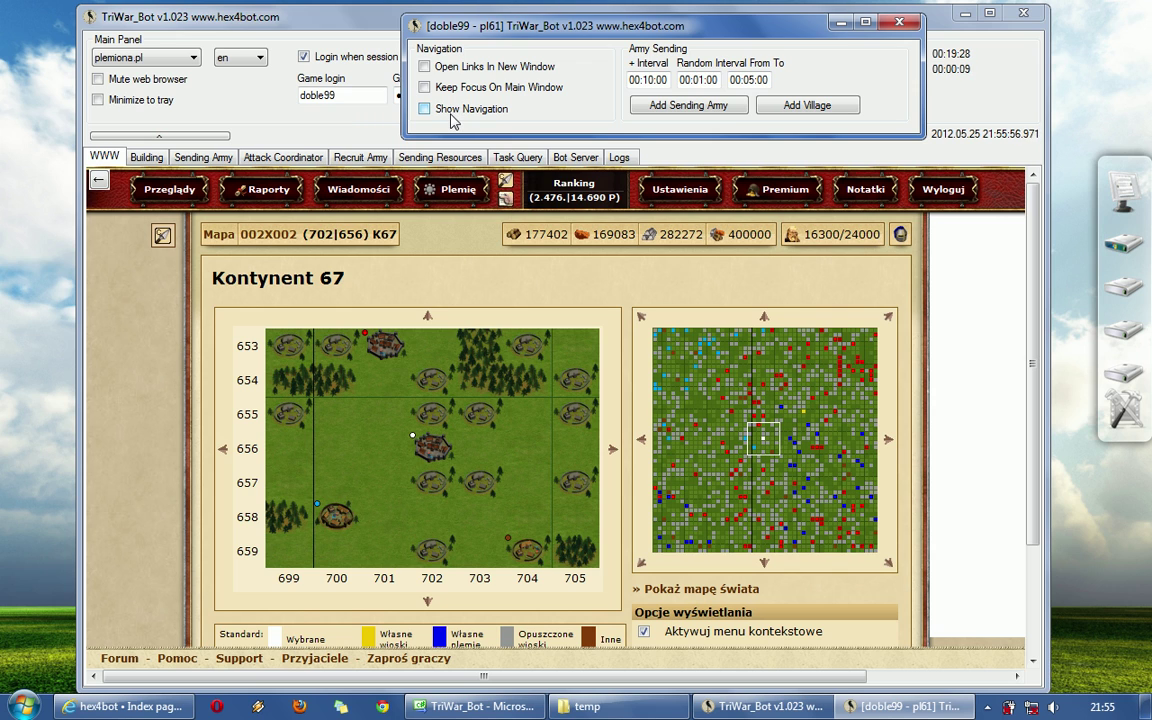
Step: Flip between villages with the navigation arrows, ending on 004X010 (711|650), then hide the arrows
click(451, 115)
click(127, 239)
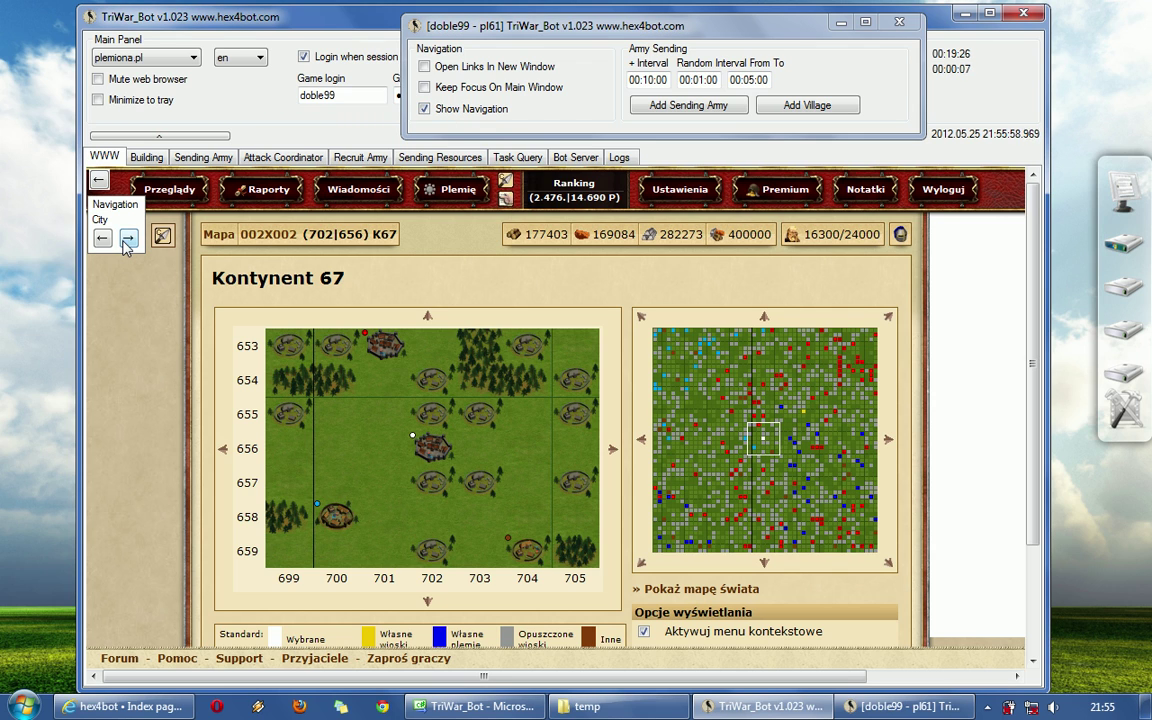
click(103, 239)
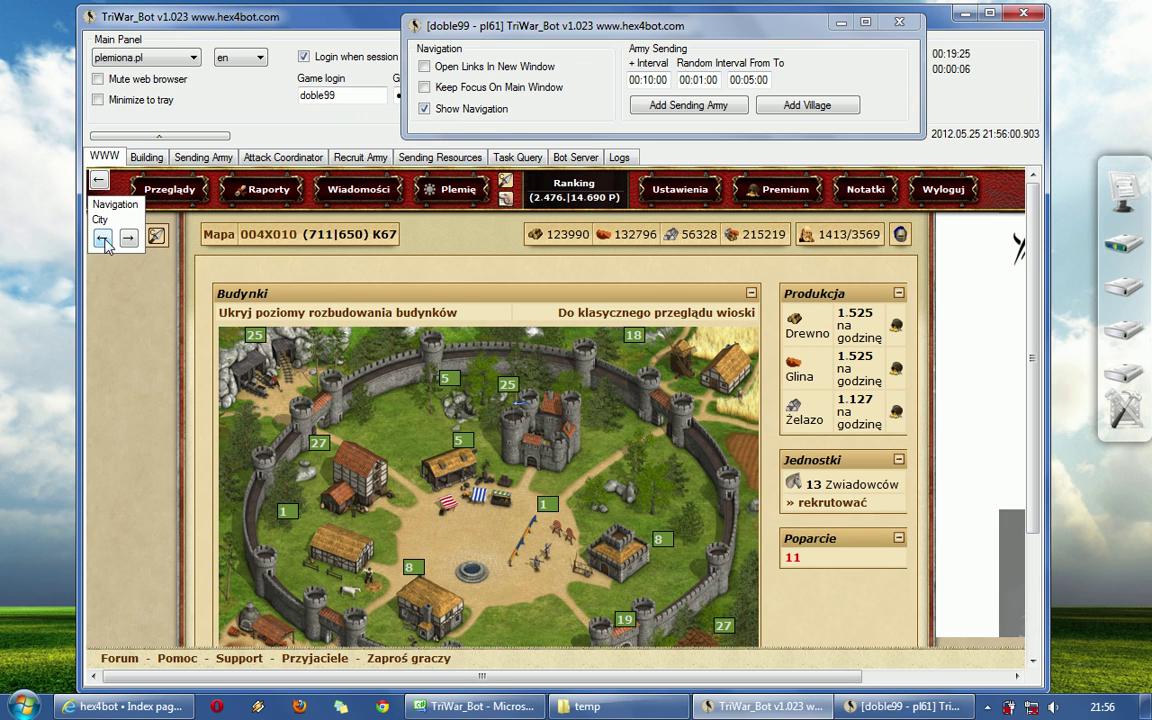
click(157, 236)
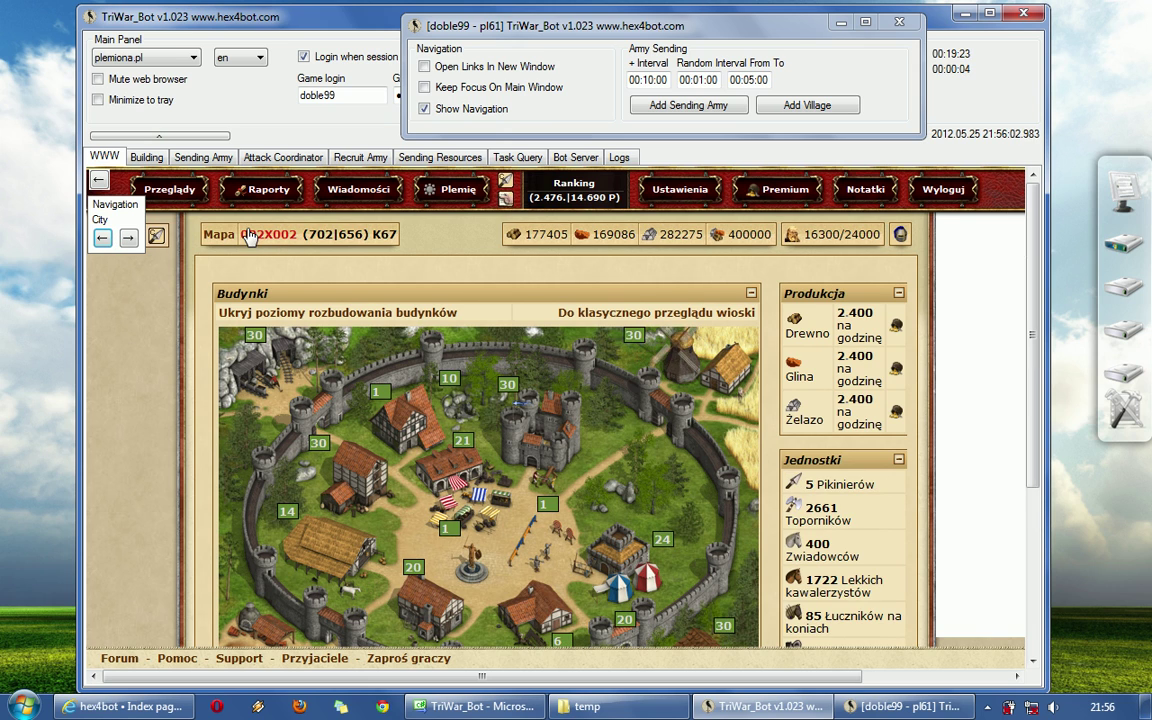
click(128, 238)
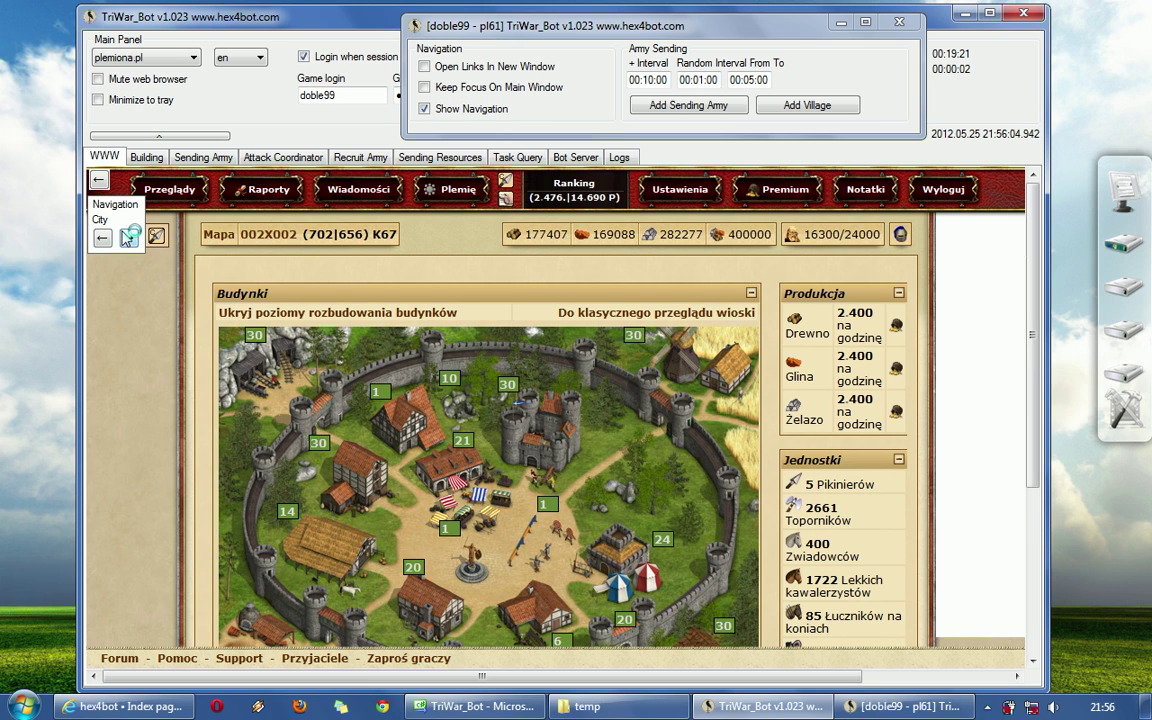
click(128, 238)
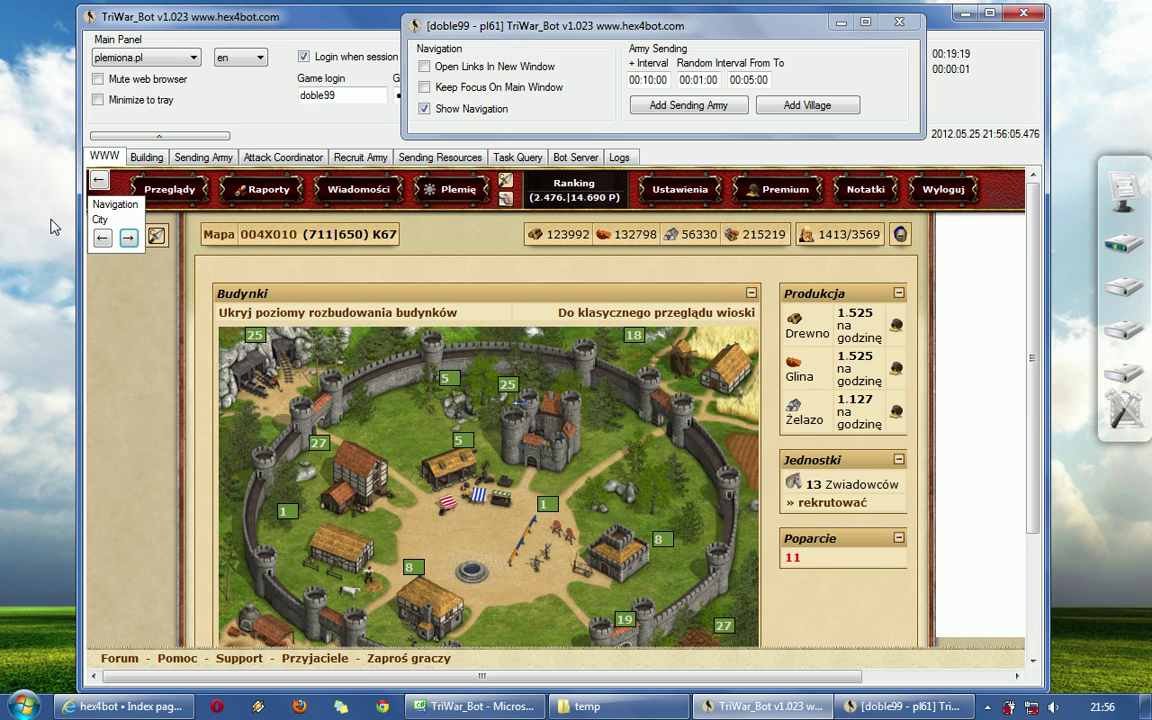
click(472, 109)
Step: Inspect the scheduled test2 and test1 attacks in the task queue
click(518, 157)
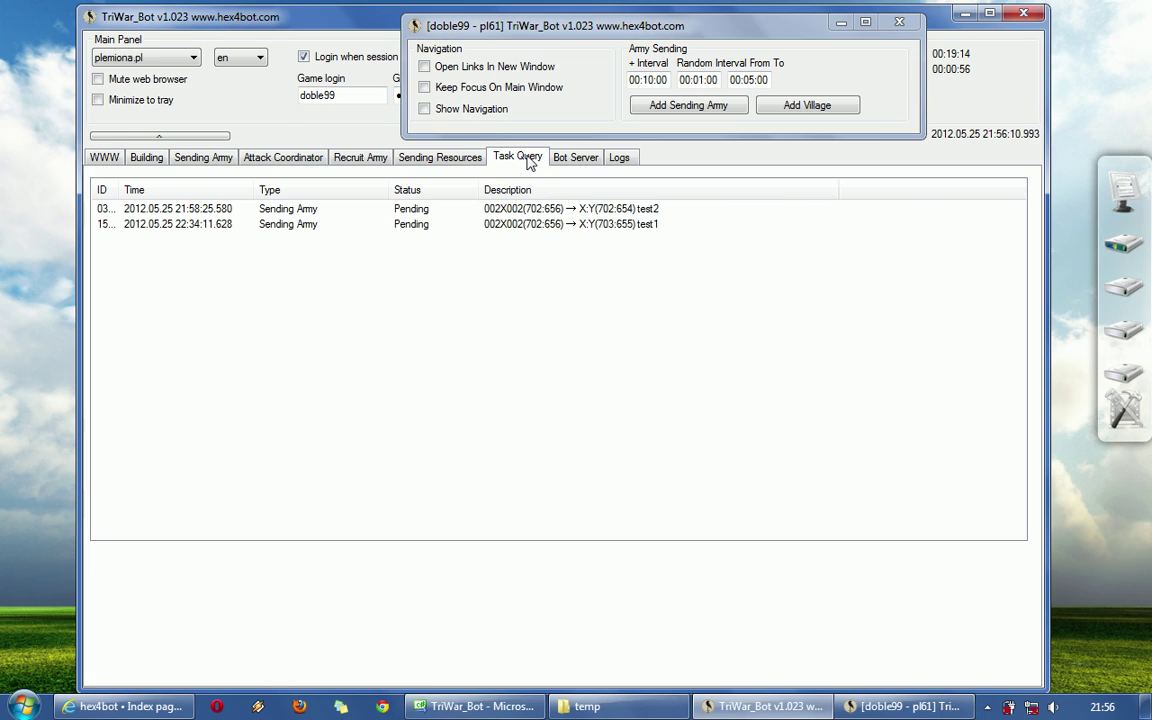
click(304, 209)
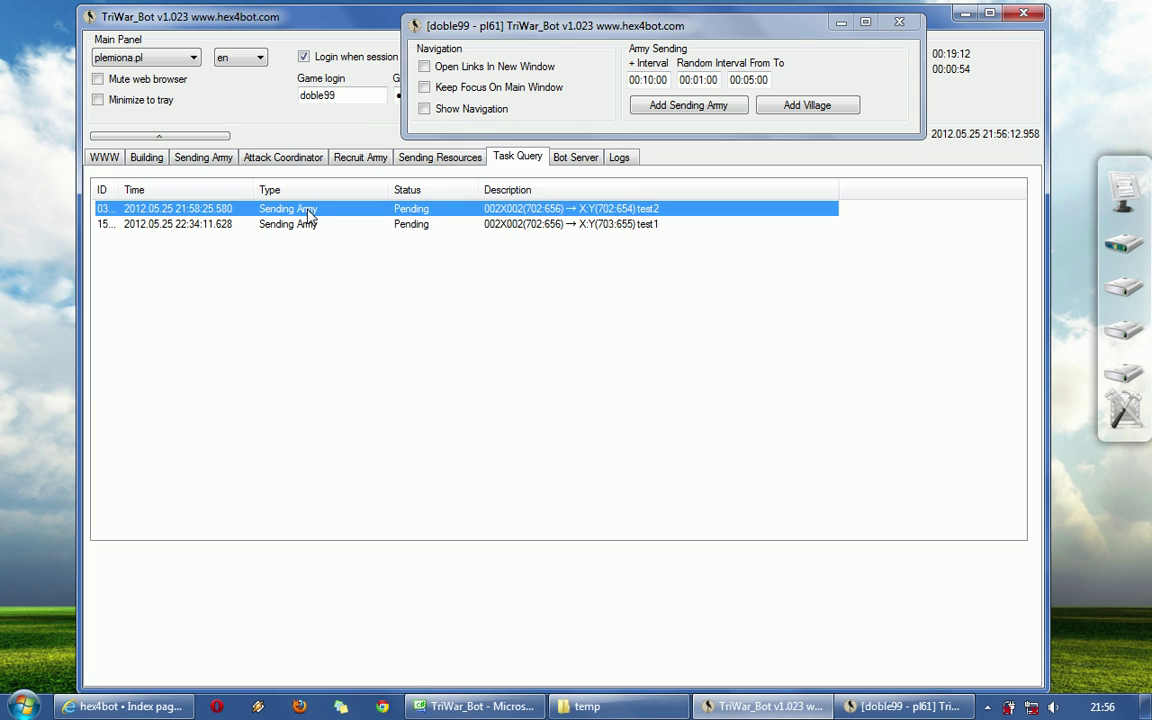
click(292, 224)
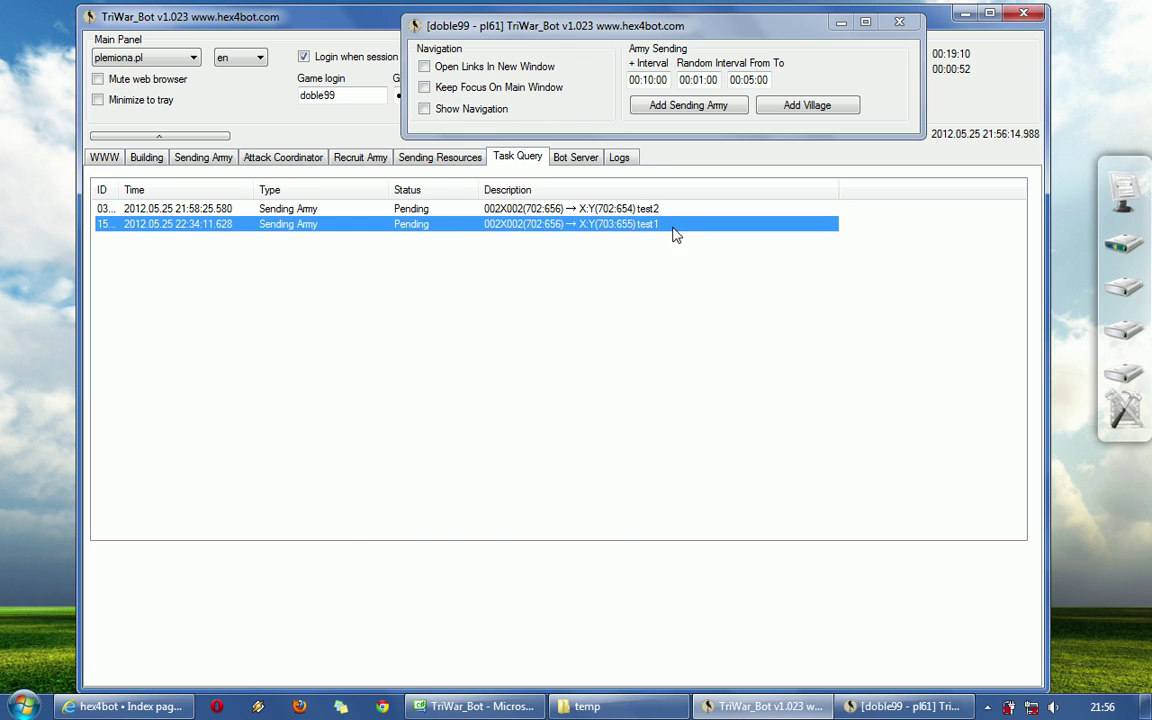
Step: Review the log entries confirming test1's 150 light cavalry attack was sent
click(619, 158)
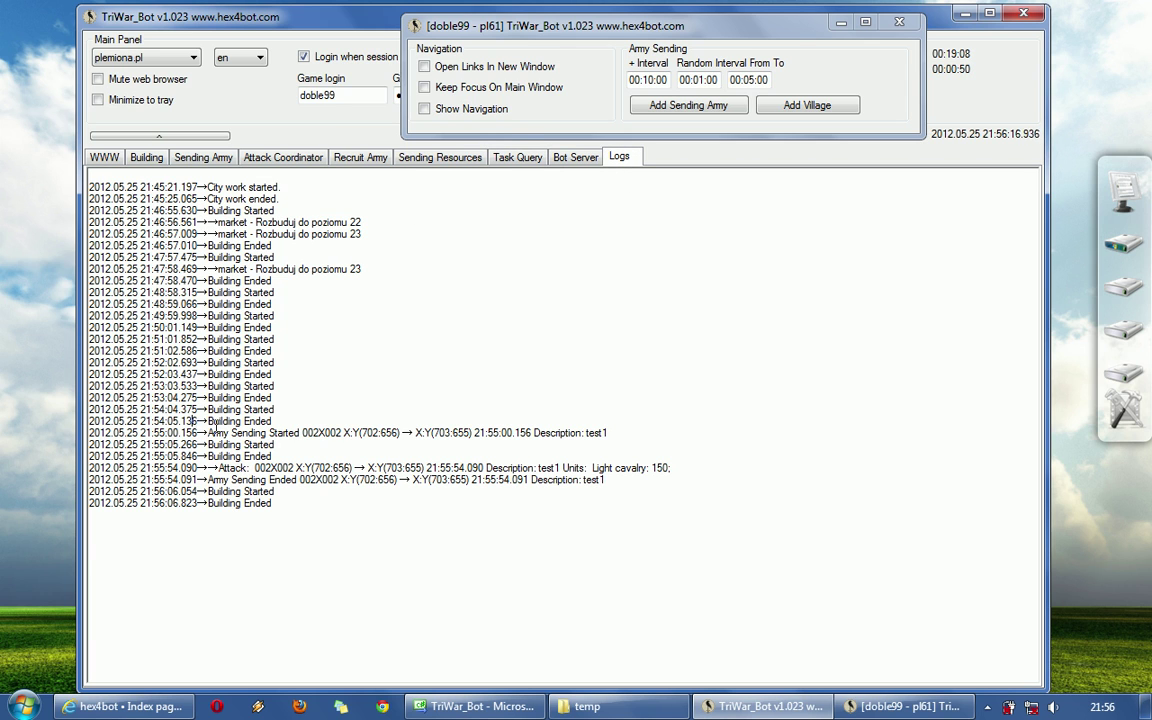
drag(214, 427, 587, 452)
click(490, 493)
drag(180, 433, 363, 496)
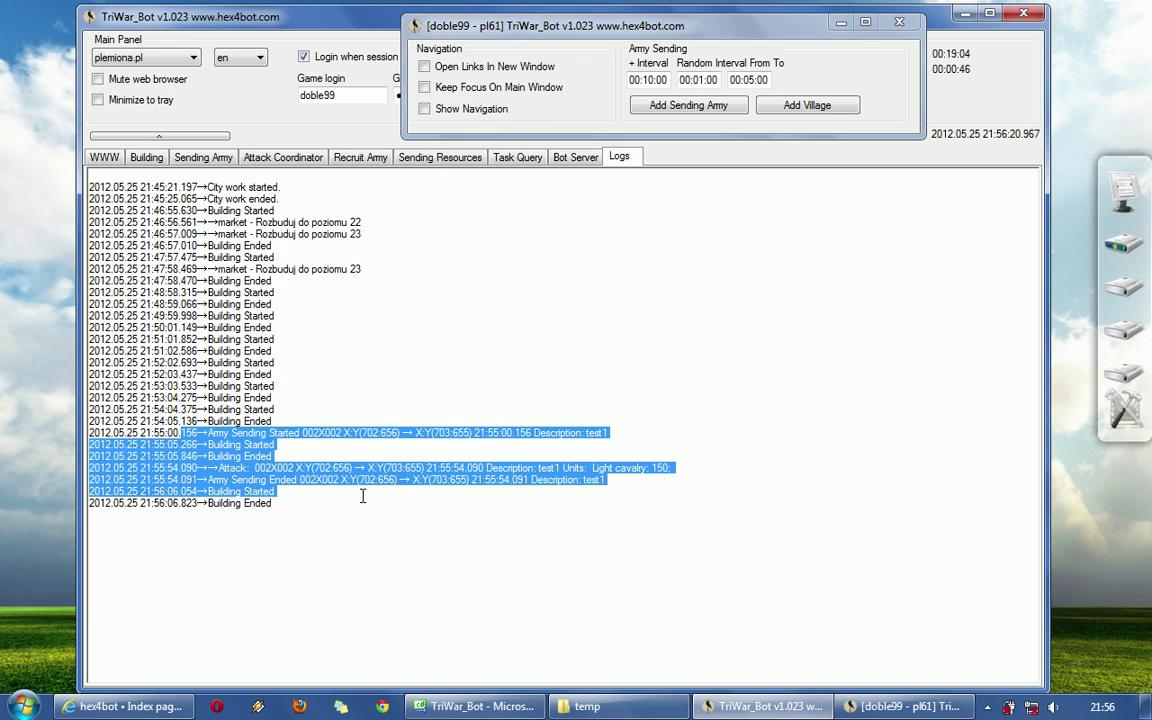
click(363, 496)
Step: Open village 002X002 (702|656) from the villages overview on the game page
click(104, 157)
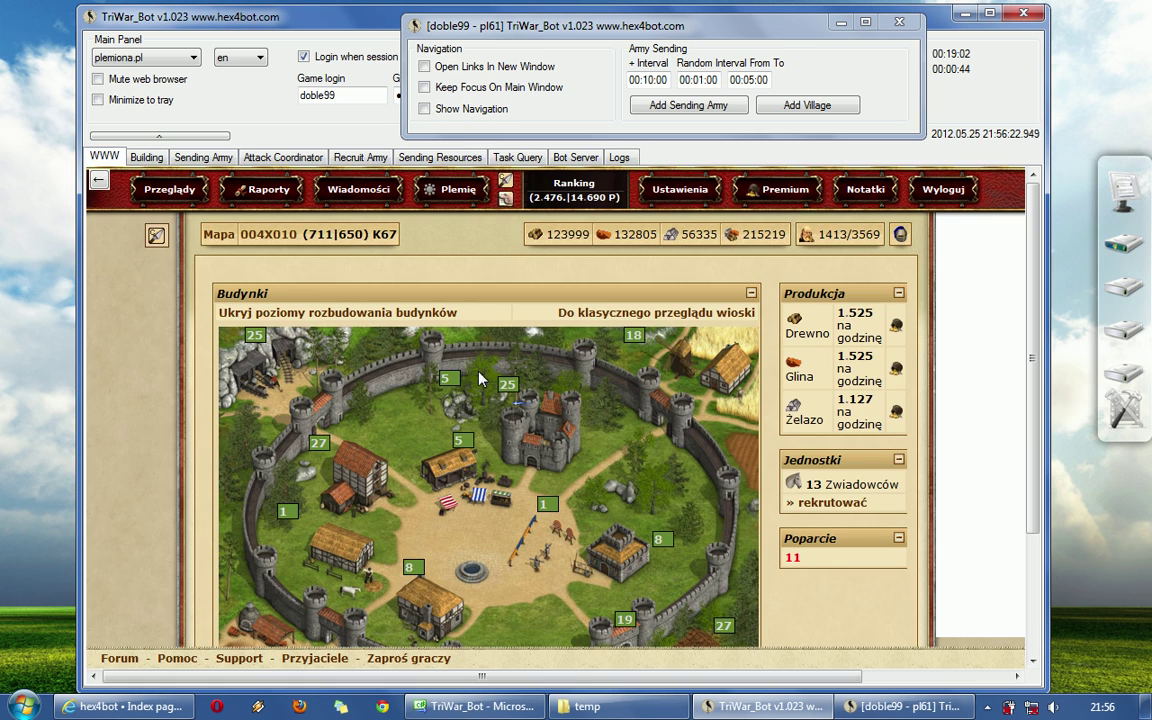
click(170, 190)
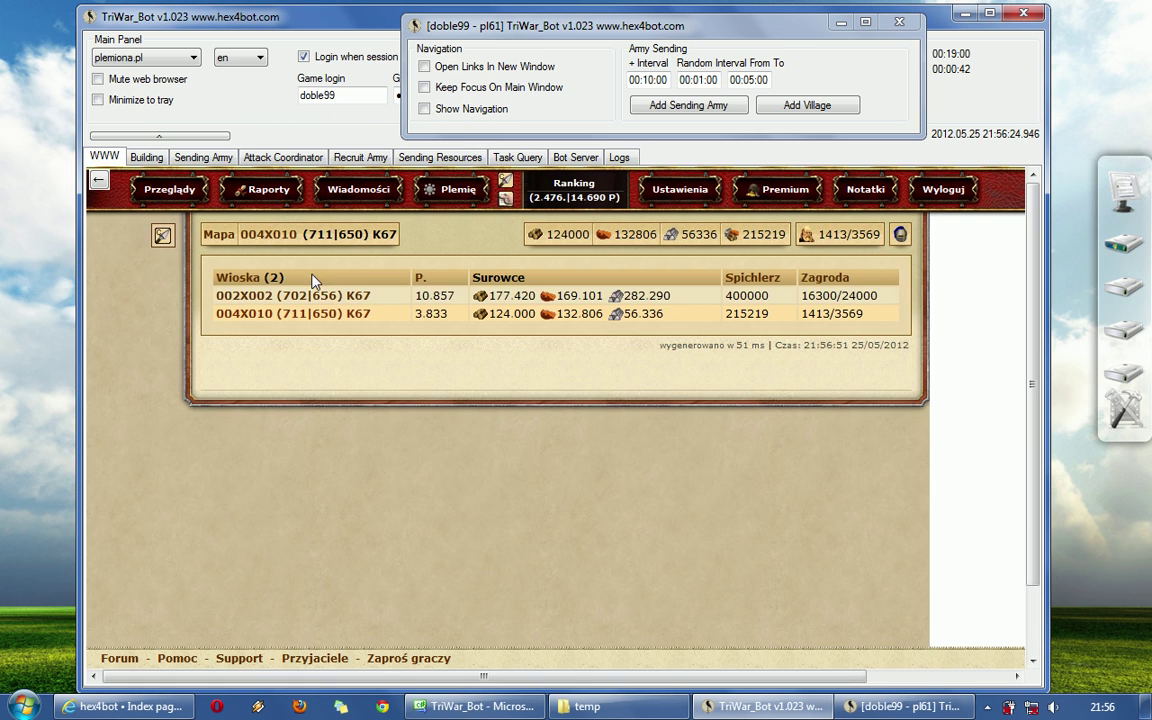
click(330, 297)
Step: Open the village's outgoing attack on 703|655 and move the army-sending window up and right
scroll(400, 304, down, 3)
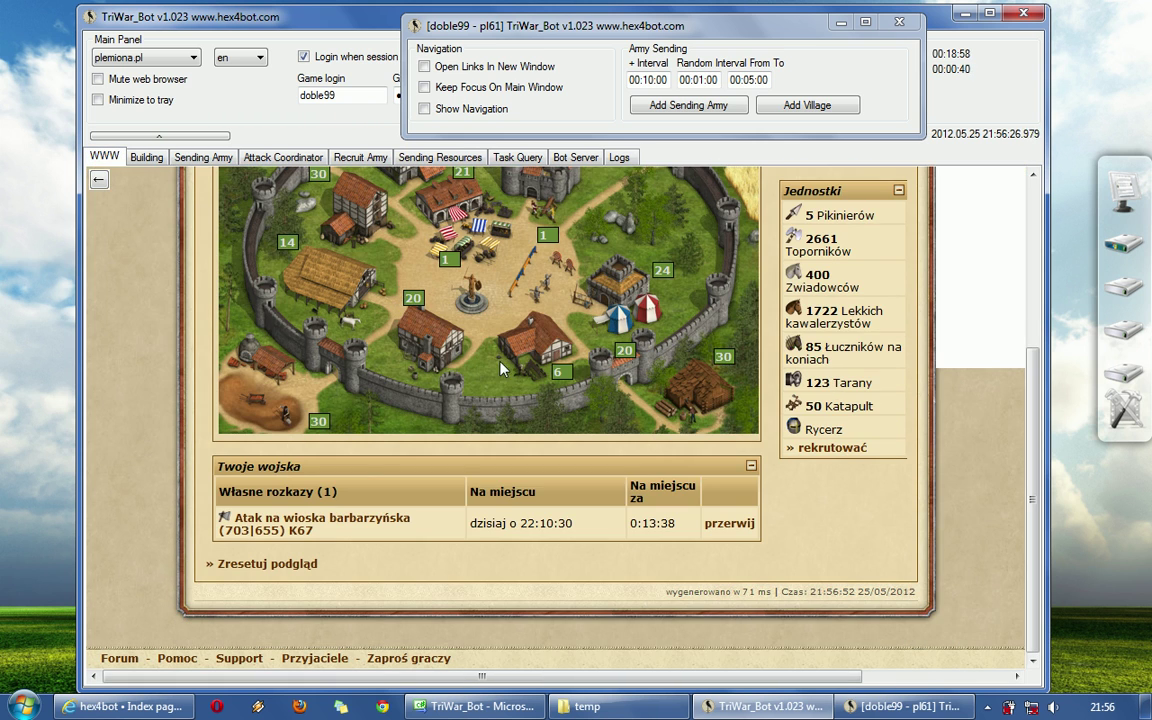
drag(325, 533, 228, 517)
click(372, 516)
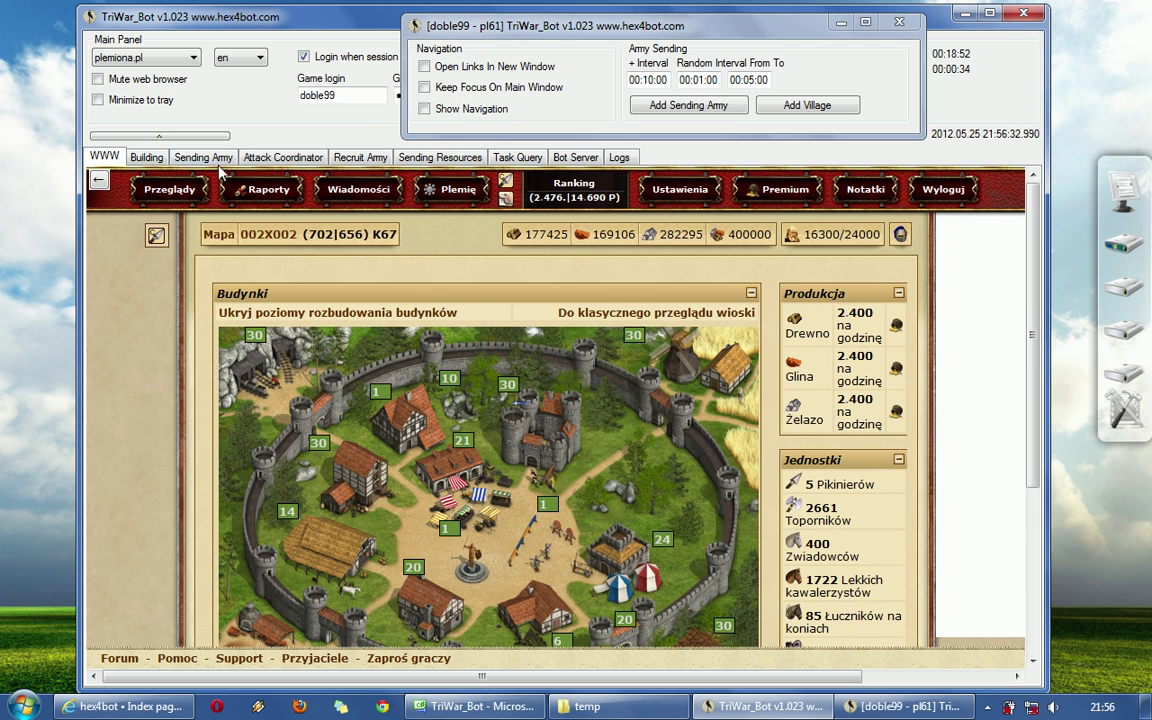
drag(490, 20, 524, 10)
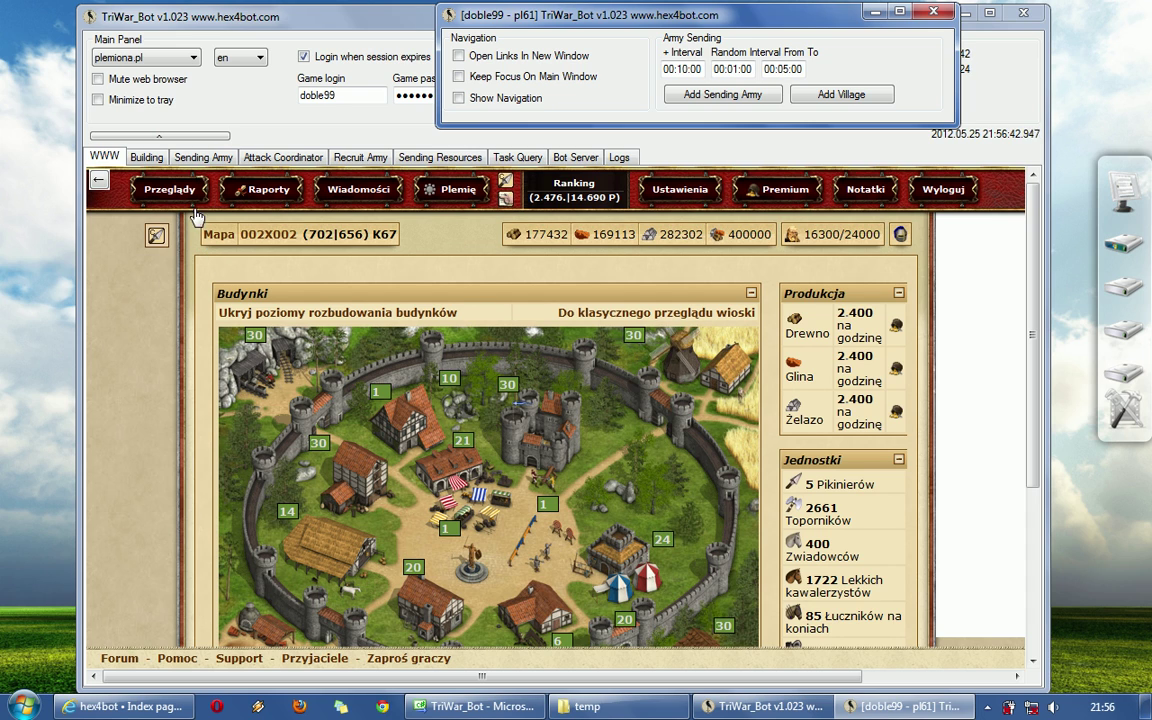
Step: Order a 100-troop attack on 702|654 through the Kontynent 67 map
click(168, 189)
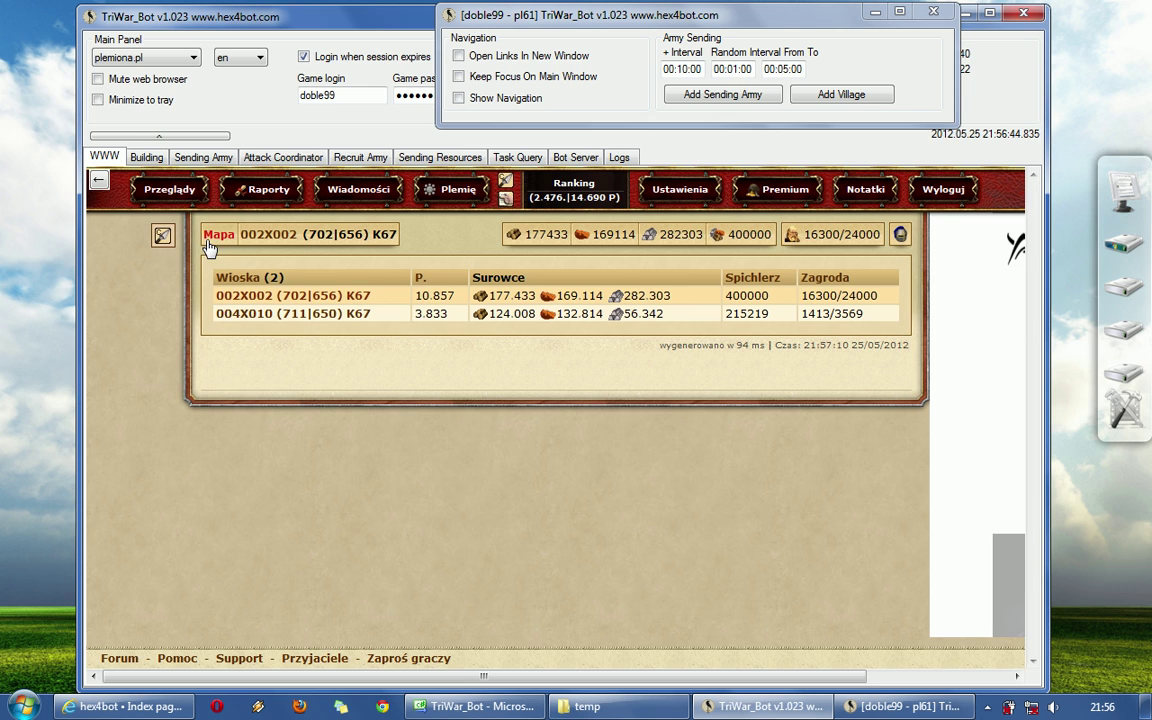
click(212, 238)
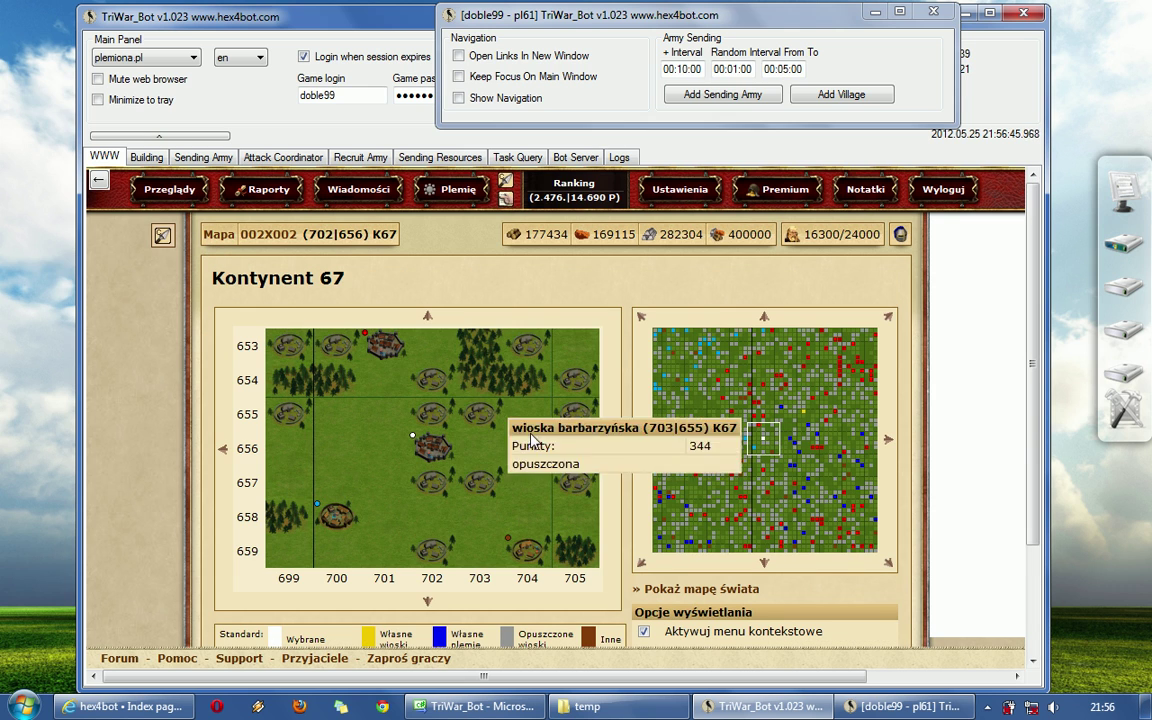
click(404, 366)
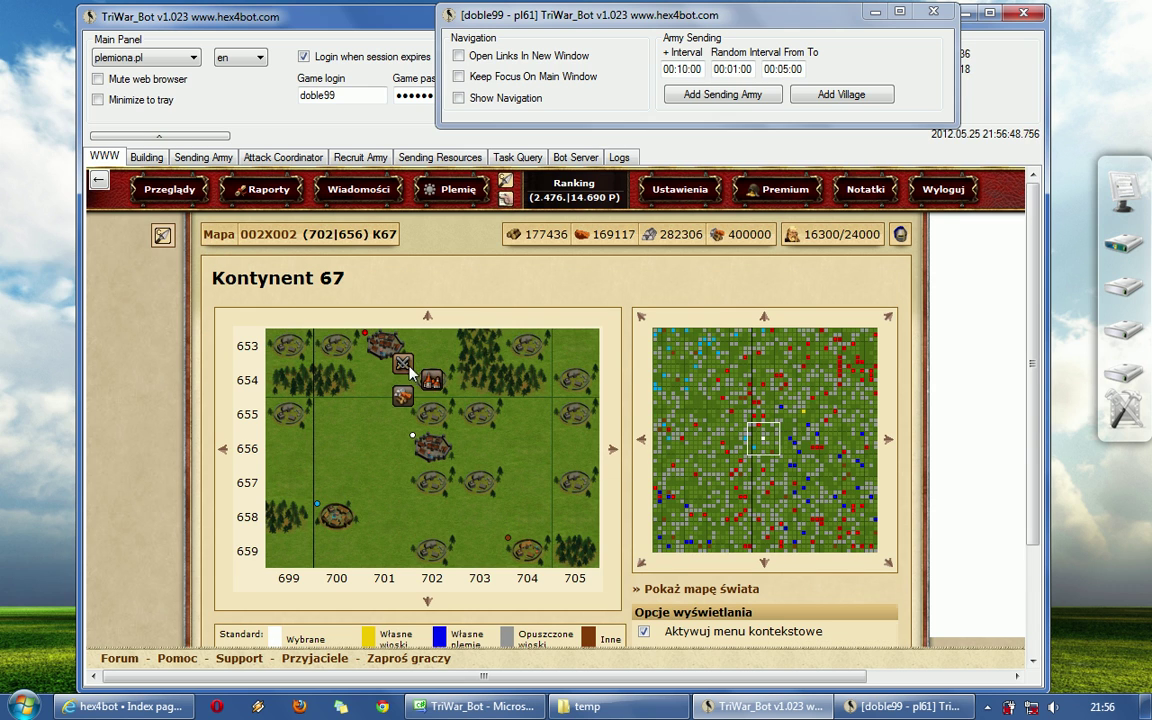
click(500, 430)
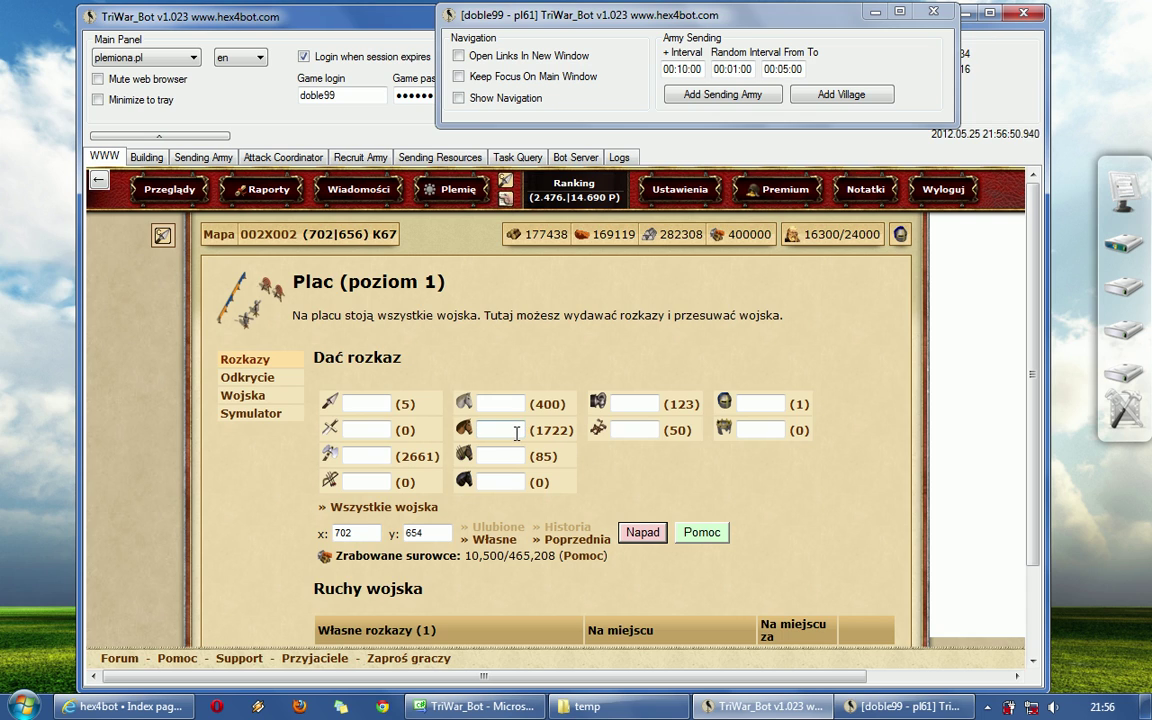
text(00100)
click(643, 532)
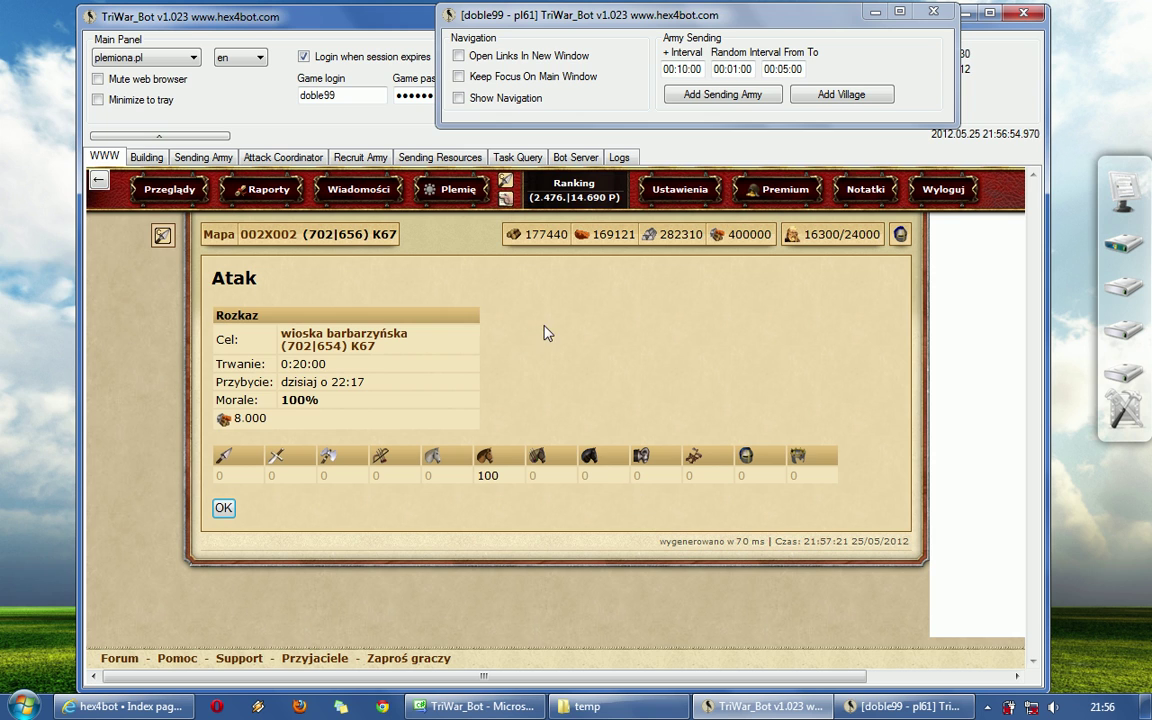
Step: Save the attack as four bot sending tasks, described 1 to 4
click(672, 91)
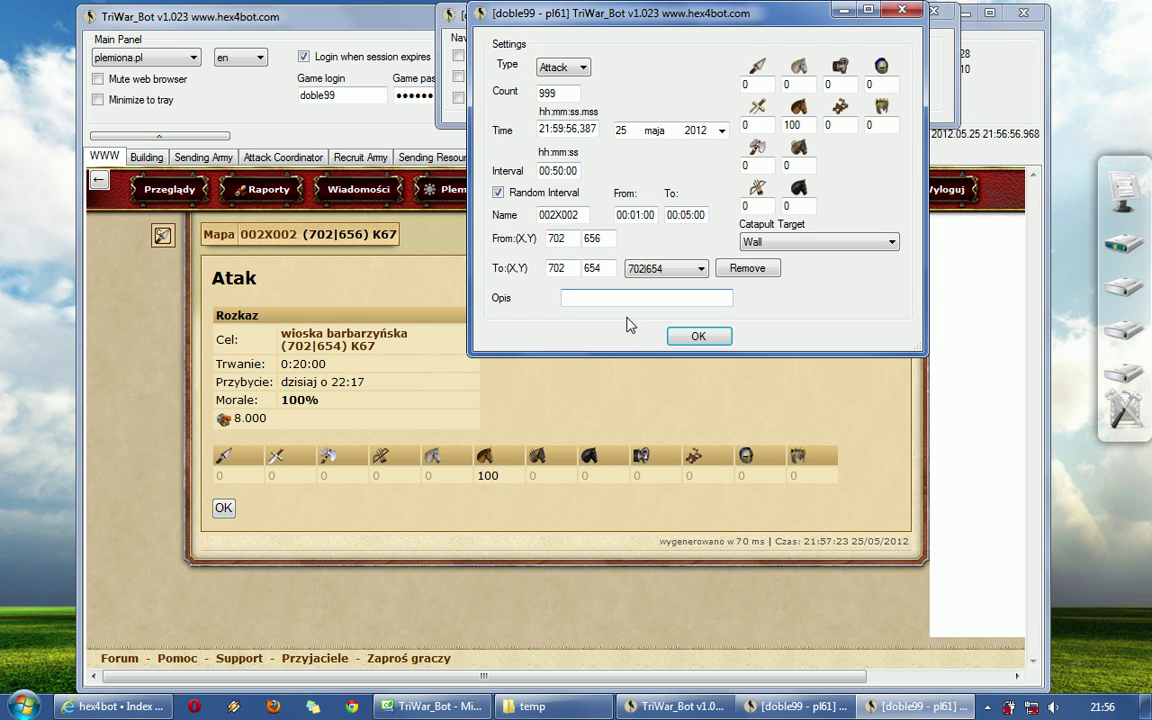
click(697, 335)
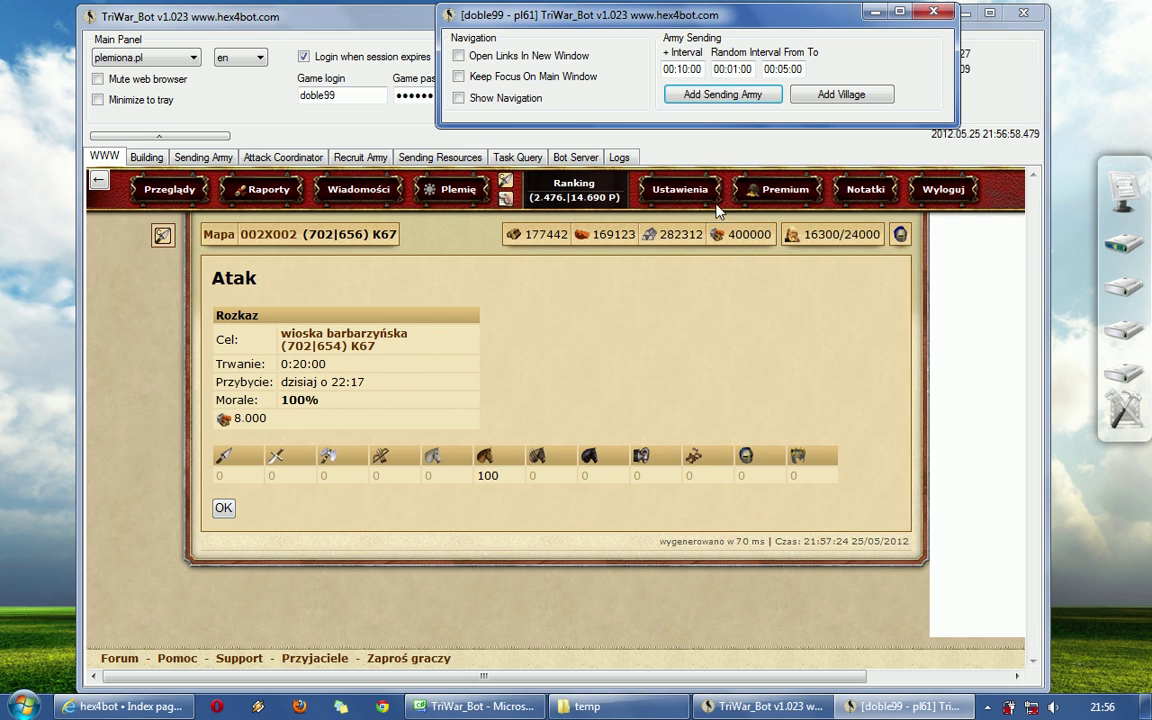
click(725, 95)
click(712, 334)
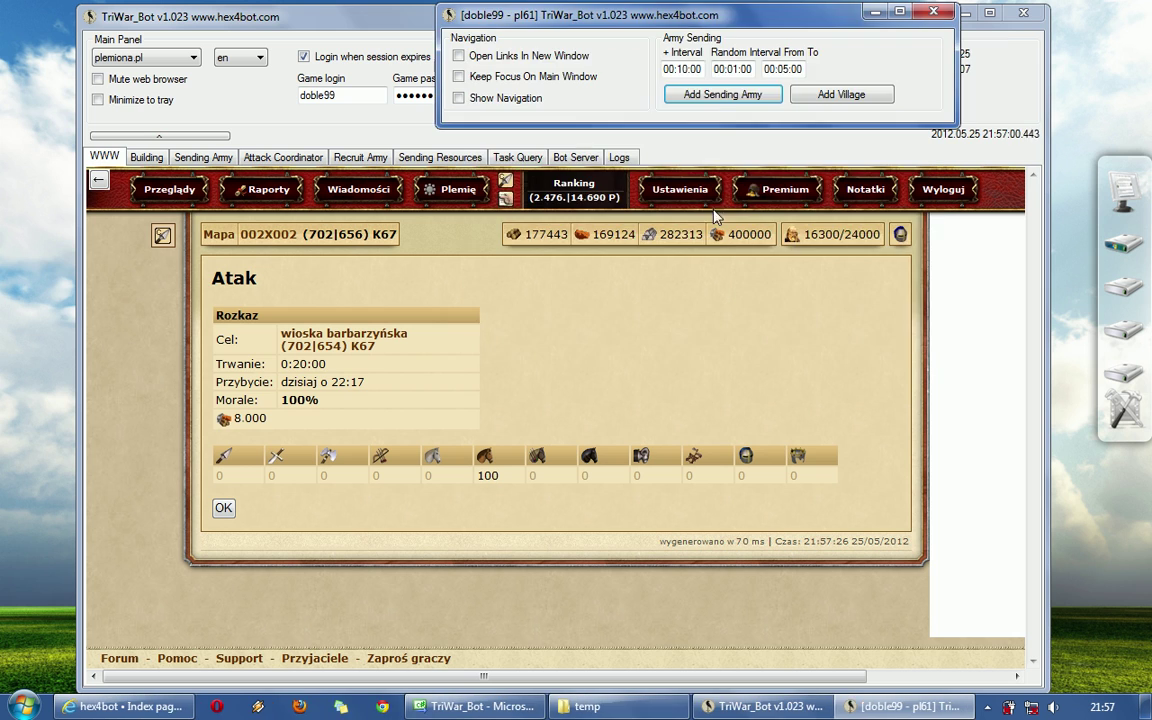
click(697, 95)
click(690, 333)
click(667, 97)
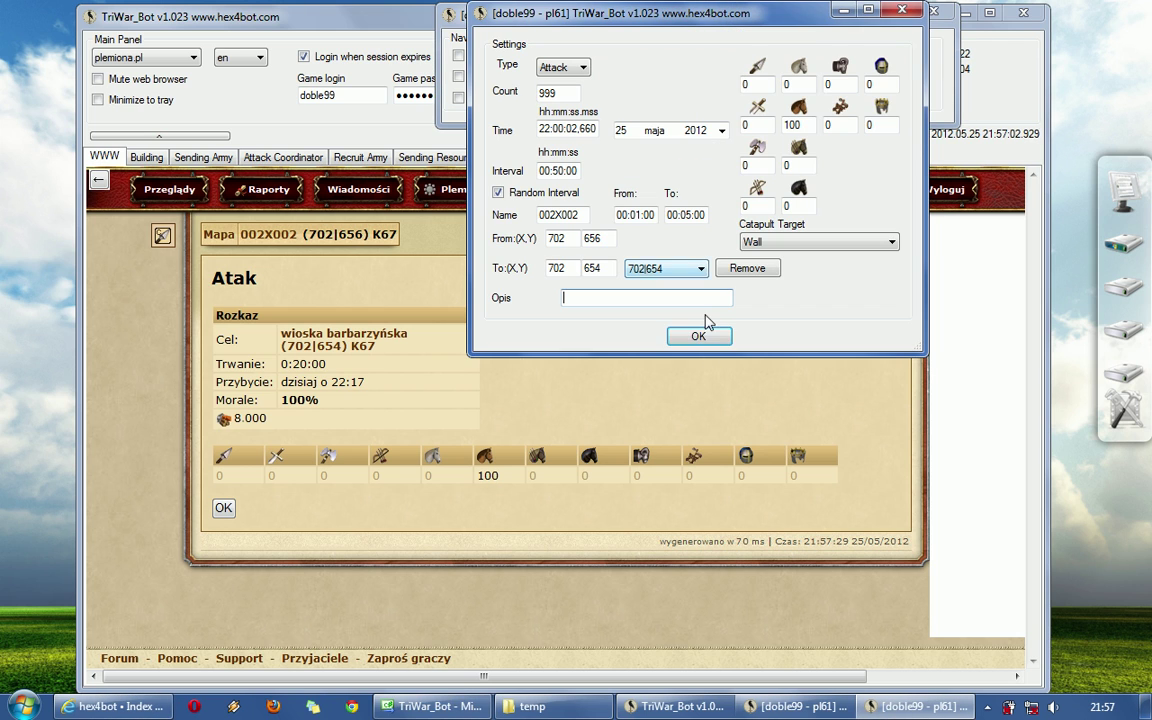
click(676, 335)
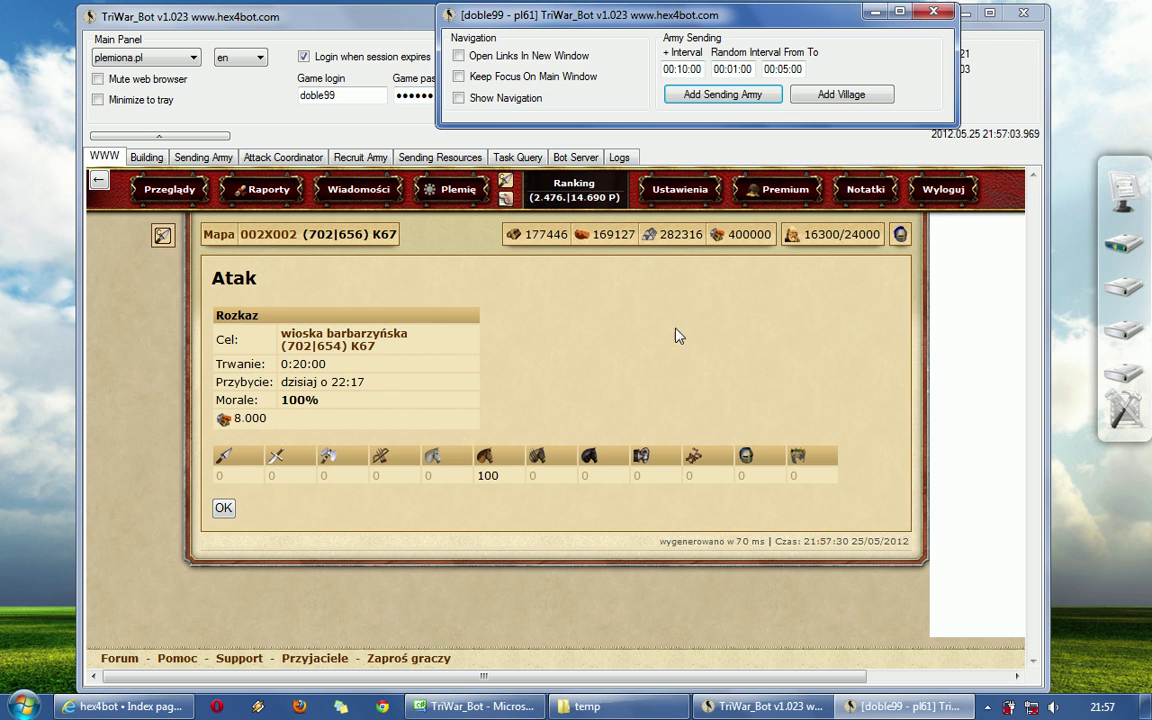
Step: Select attack tasks 1 through 3 in the army-sending list for a shared send time
click(175, 157)
click(515, 377)
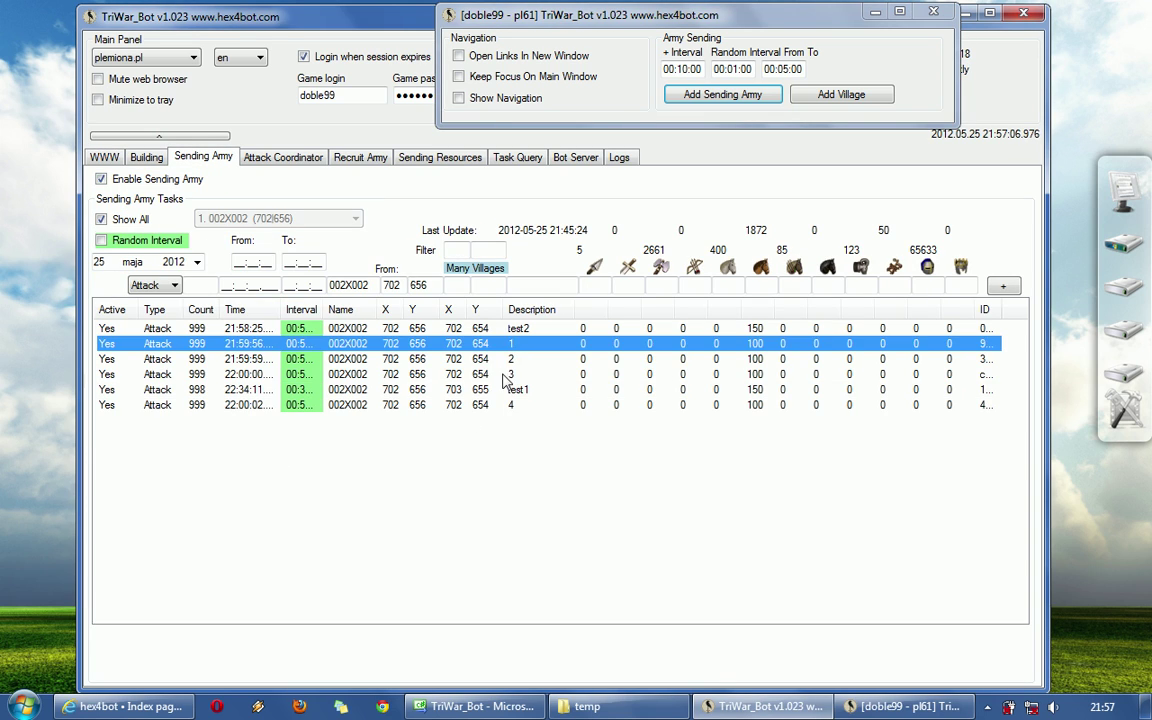
key(shift+Up)
key(shift+Up)
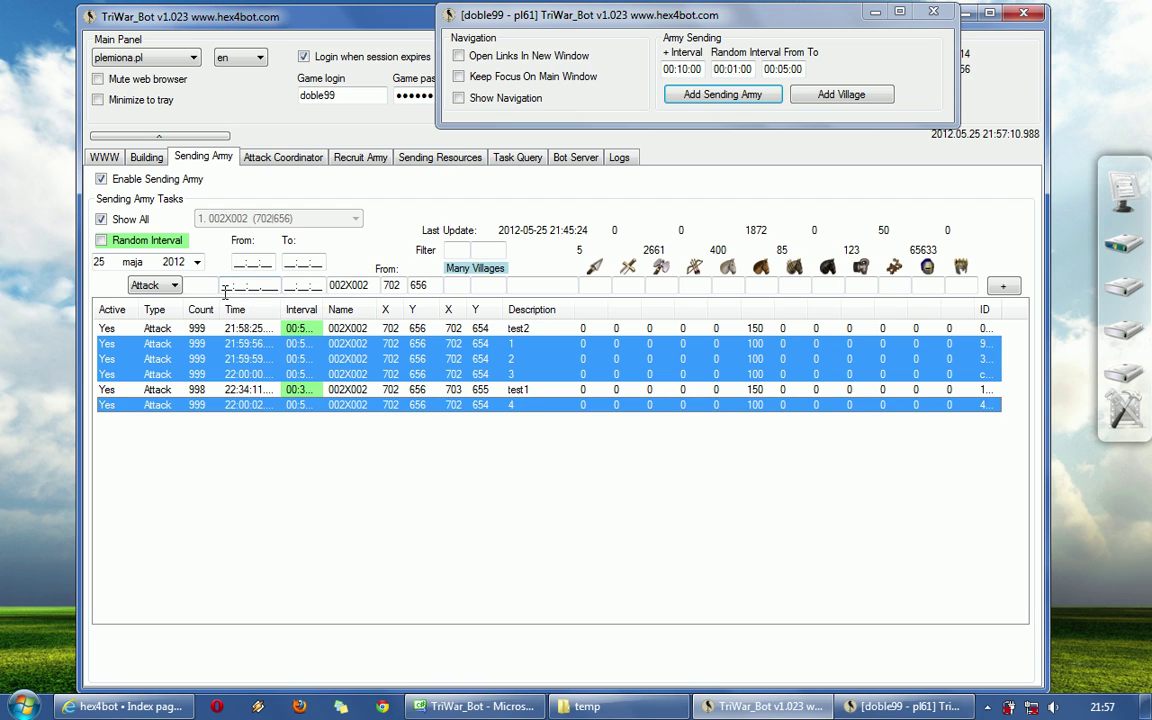
click(268, 285)
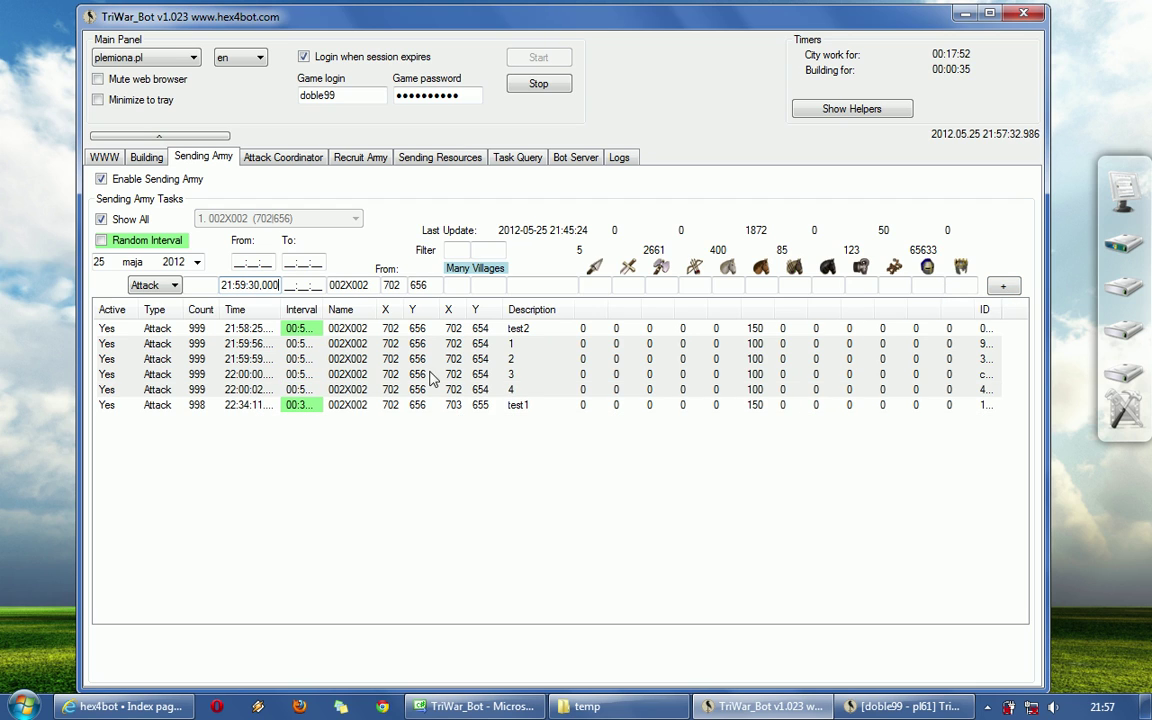
Step: Give attacks 1–4 on 702|654 the same 21:59:30 send time and check the task queue
drag(310, 343, 340, 389)
right_click(342, 370)
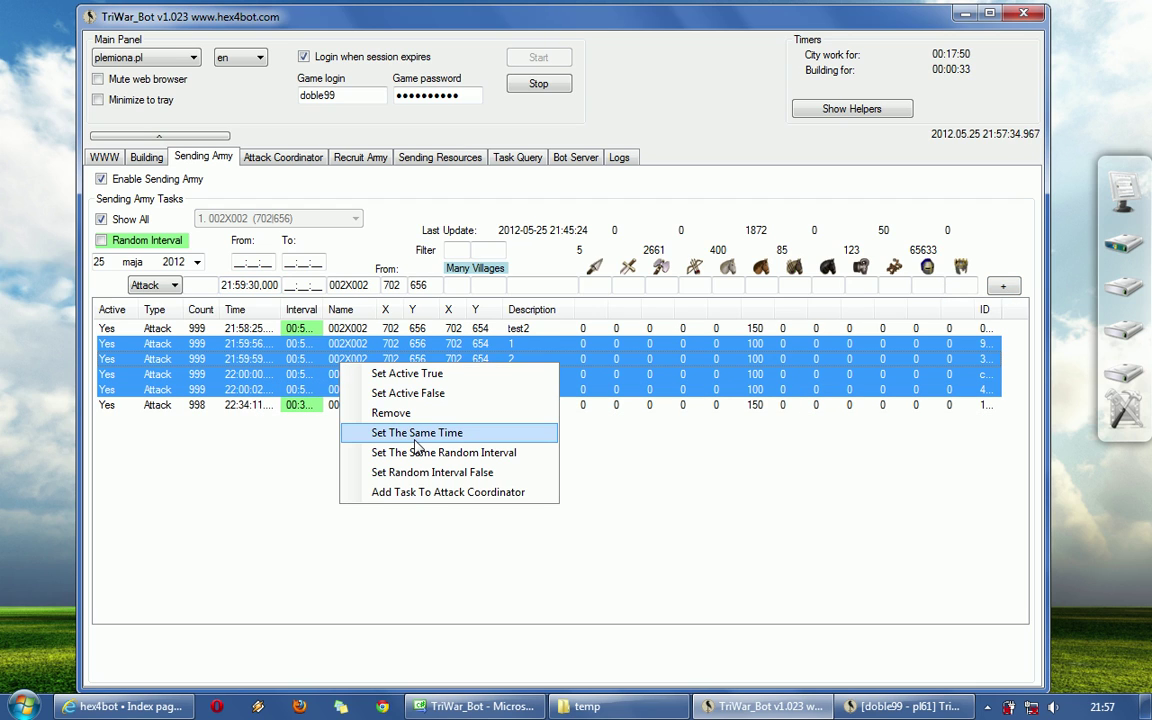
click(421, 438)
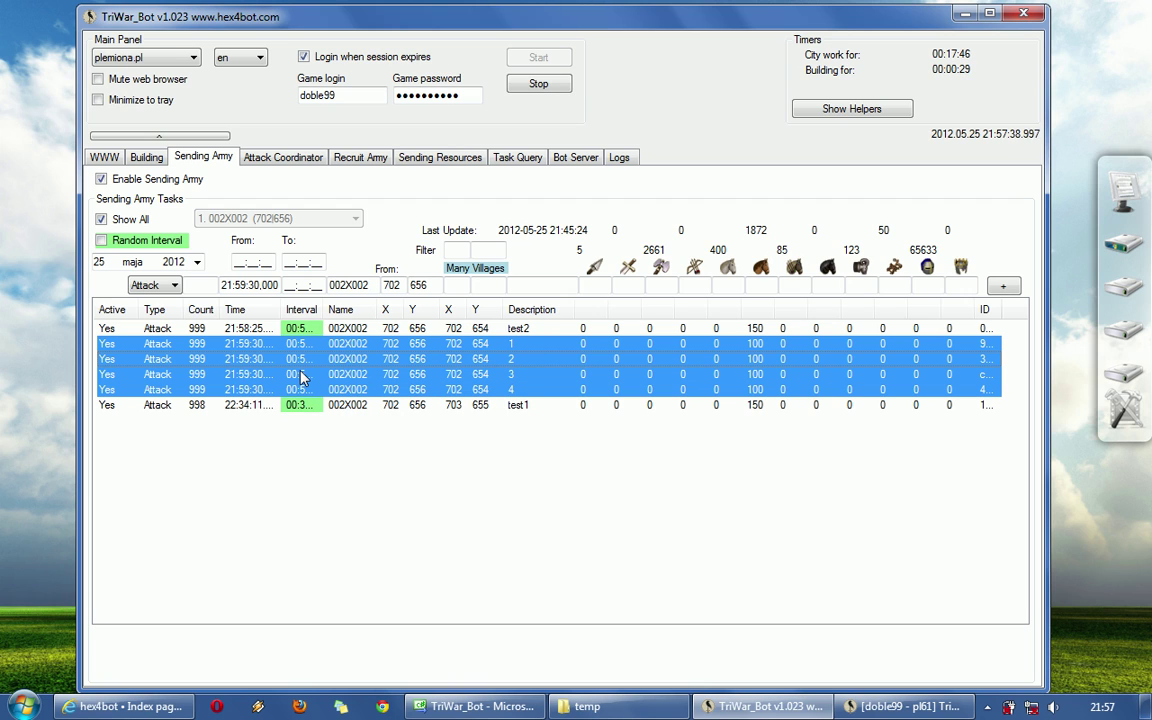
click(517, 162)
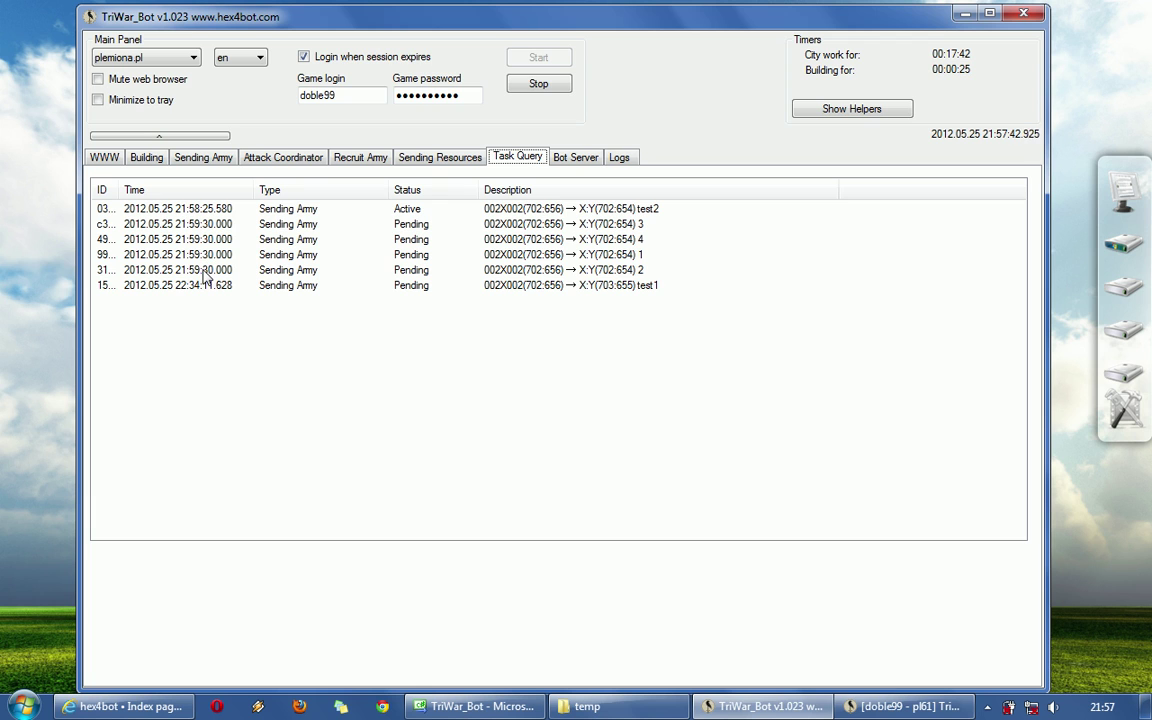
click(227, 224)
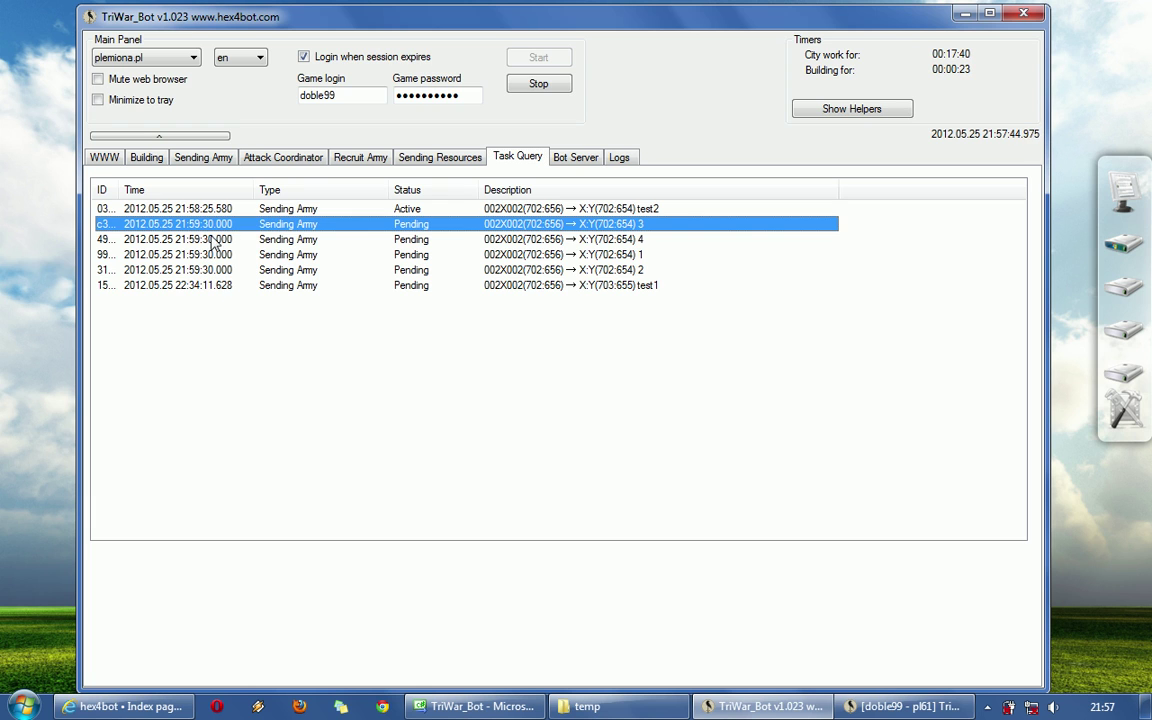
click(157, 160)
click(195, 163)
Step: Deactivate the four attacks, then reactivate them so they stay active
drag(245, 343, 250, 389)
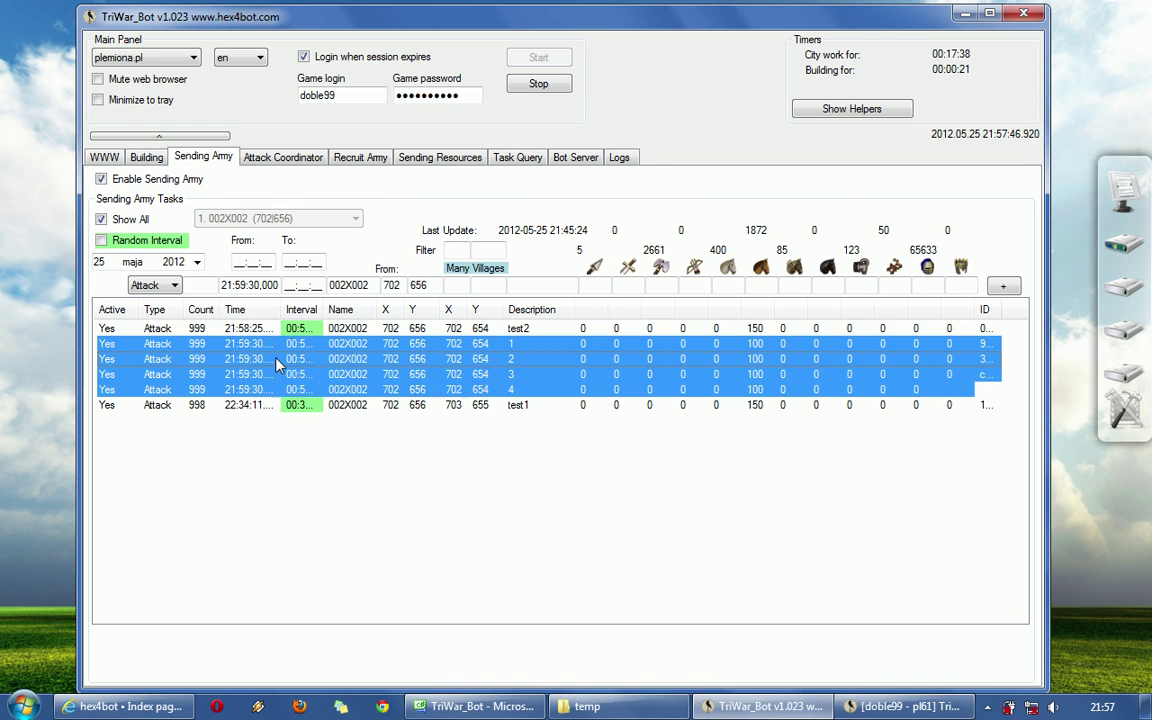
right_click(252, 360)
click(325, 390)
right_click(322, 368)
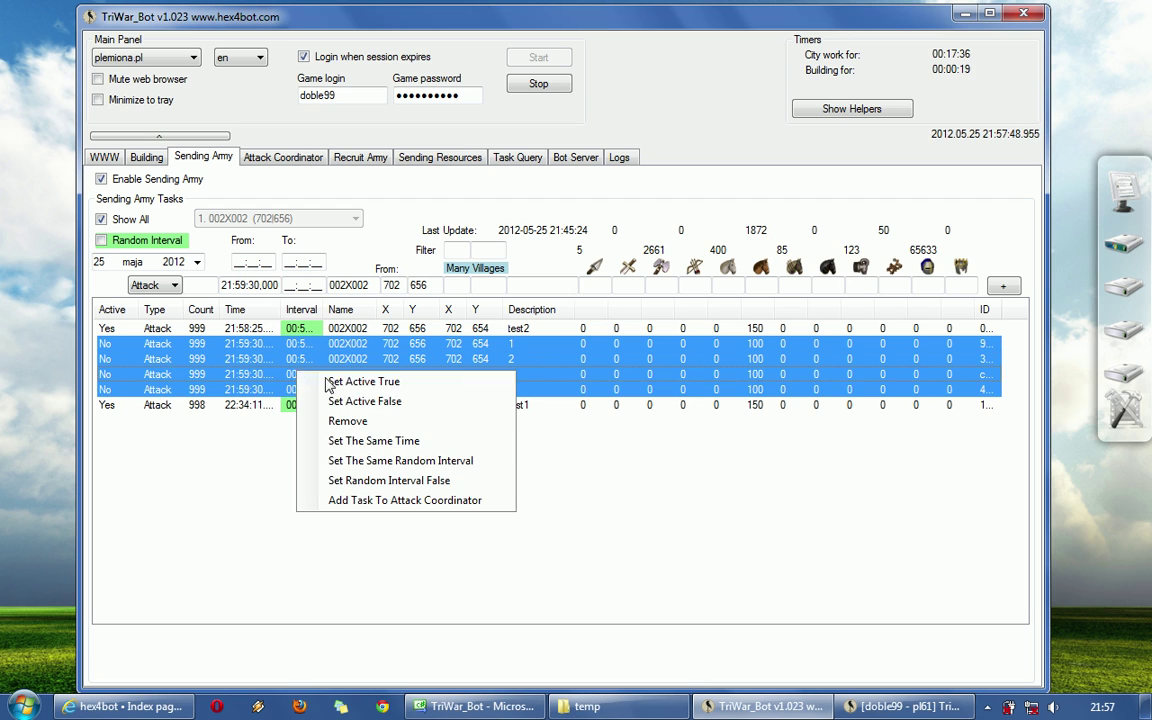
click(330, 381)
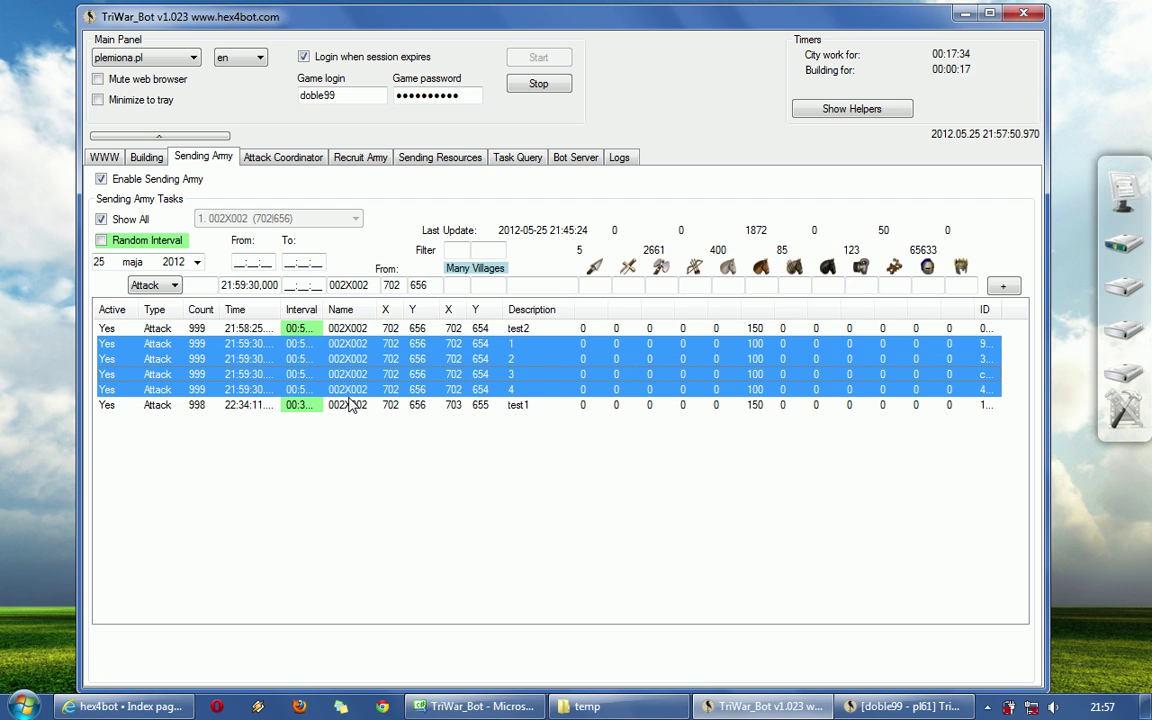
right_click(313, 365)
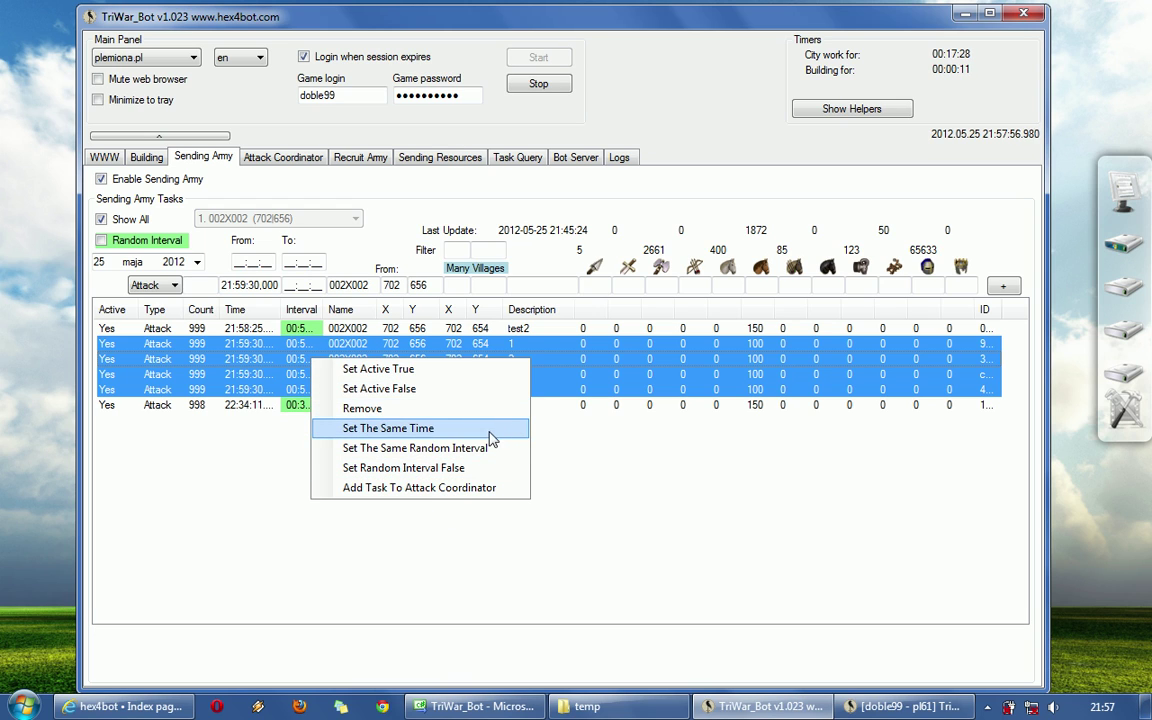
click(618, 379)
click(354, 344)
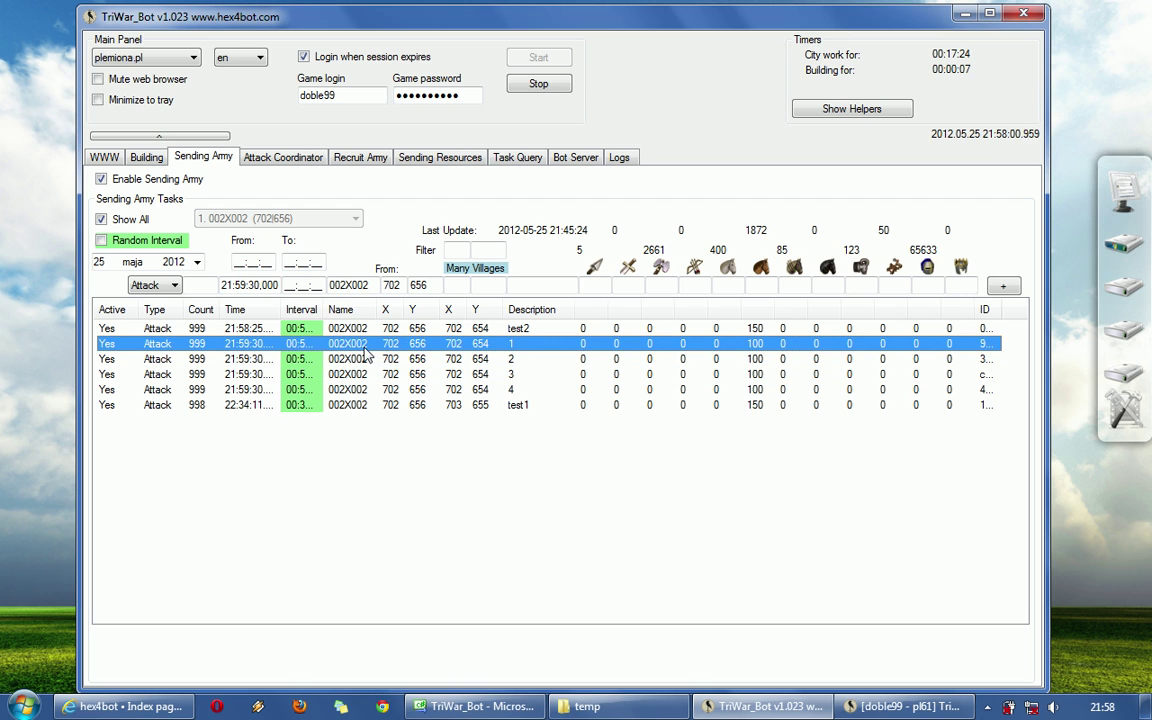
Step: Confirm the four attacks are pending in the Task Query list
click(517, 158)
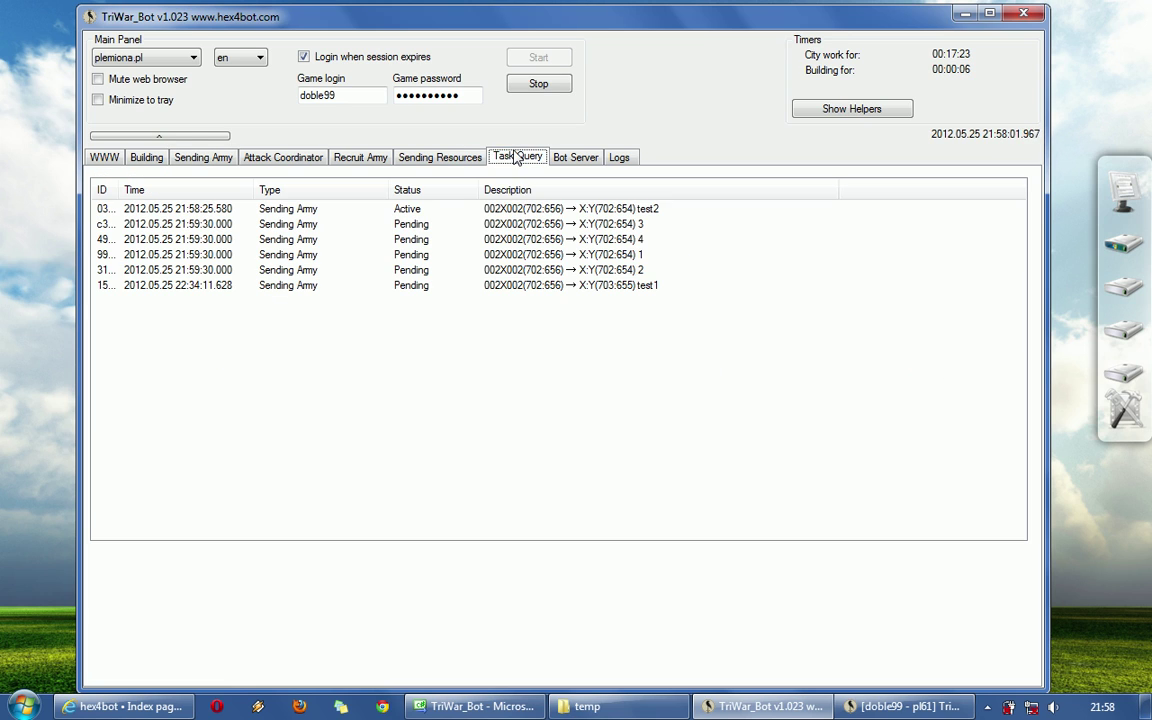
click(399, 224)
click(386, 239)
click(386, 254)
click(388, 270)
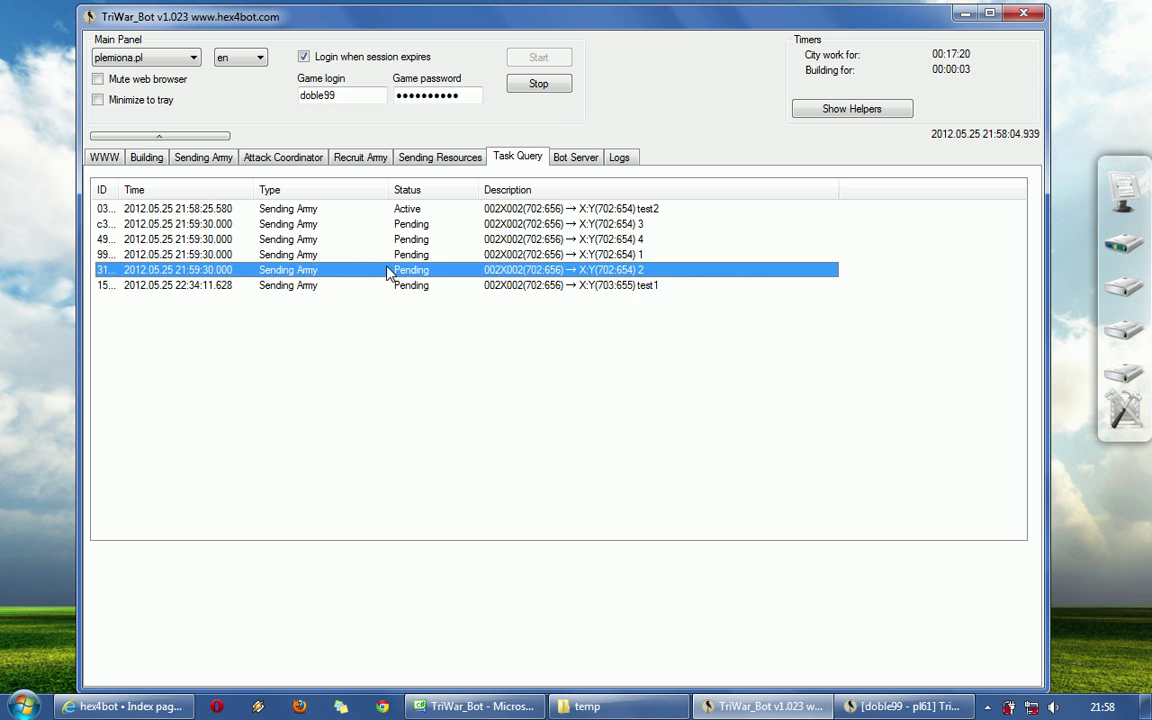
click(104, 157)
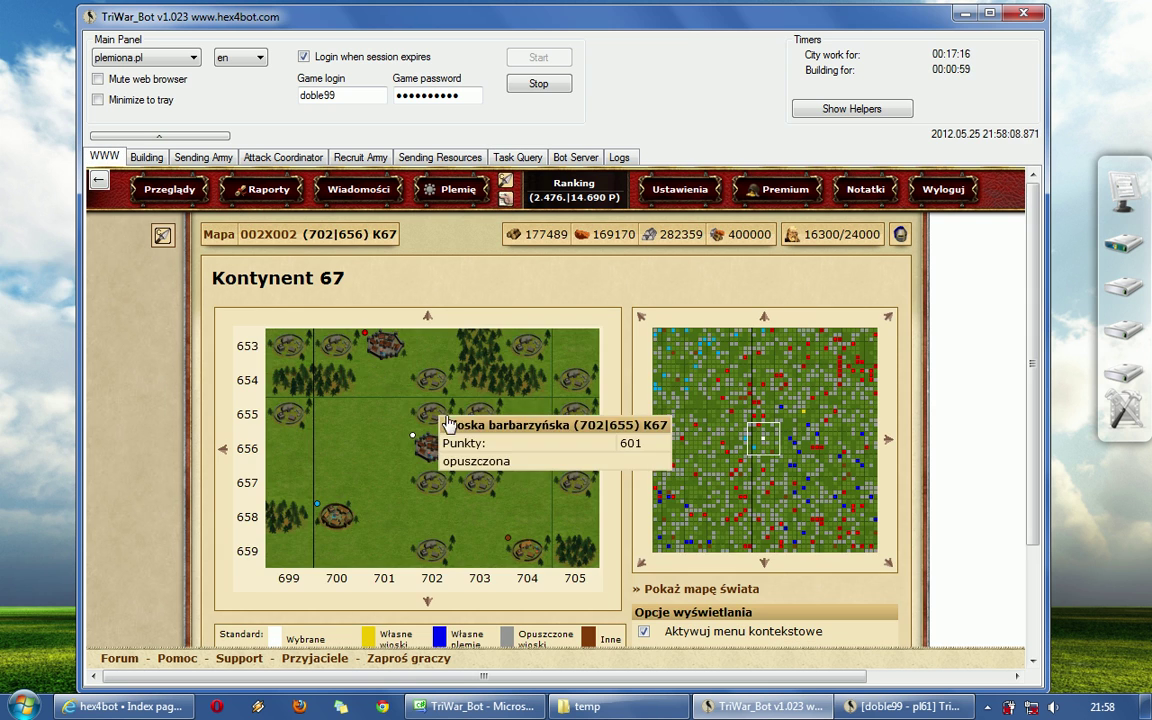
Step: Pan the map to the 705 column and open the action options for village 705|654
drag(540, 468, 494, 420)
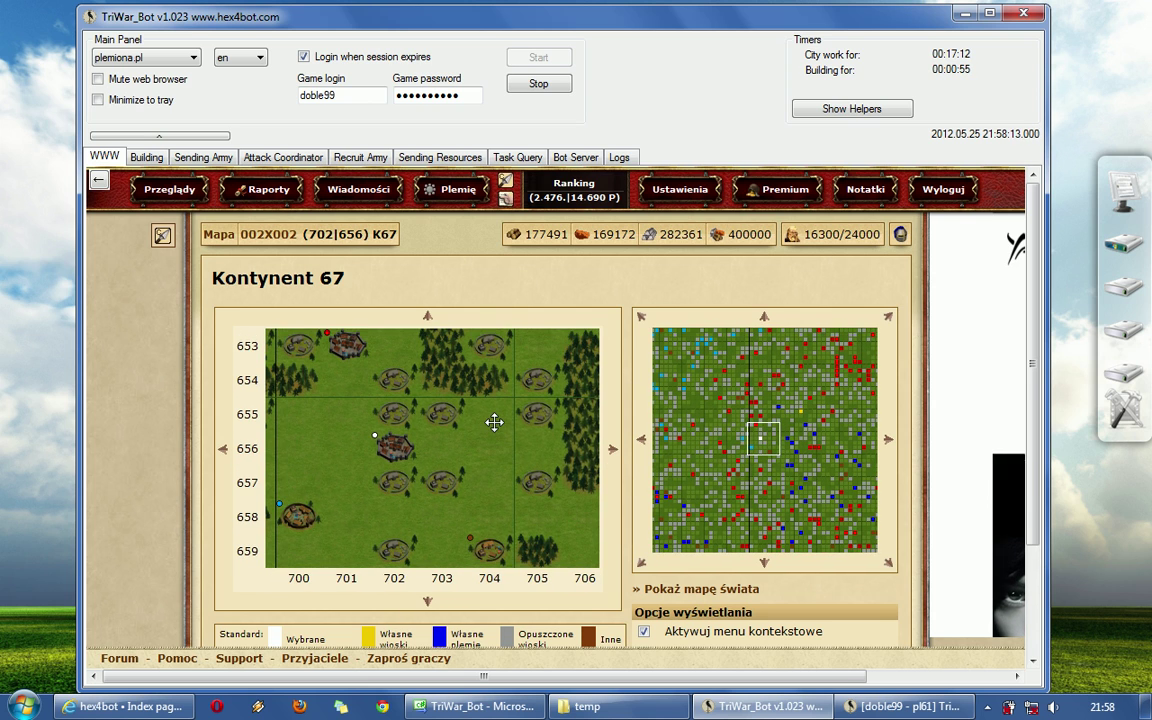
mouse_move(535, 386)
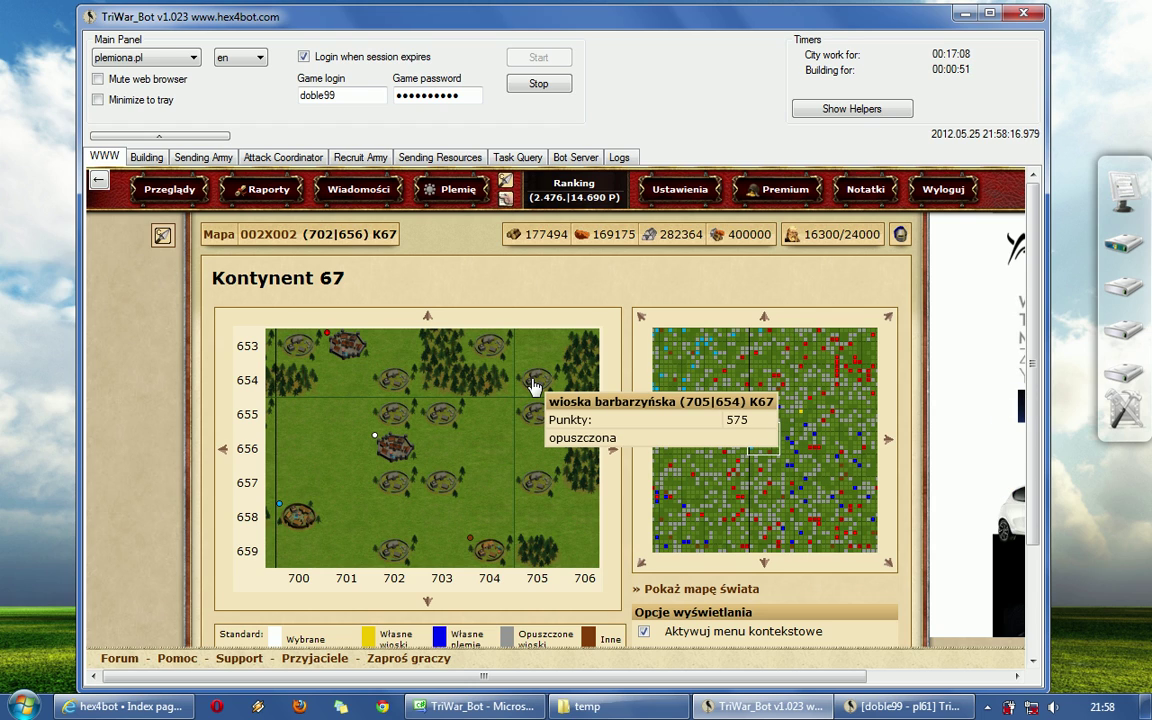
click(535, 386)
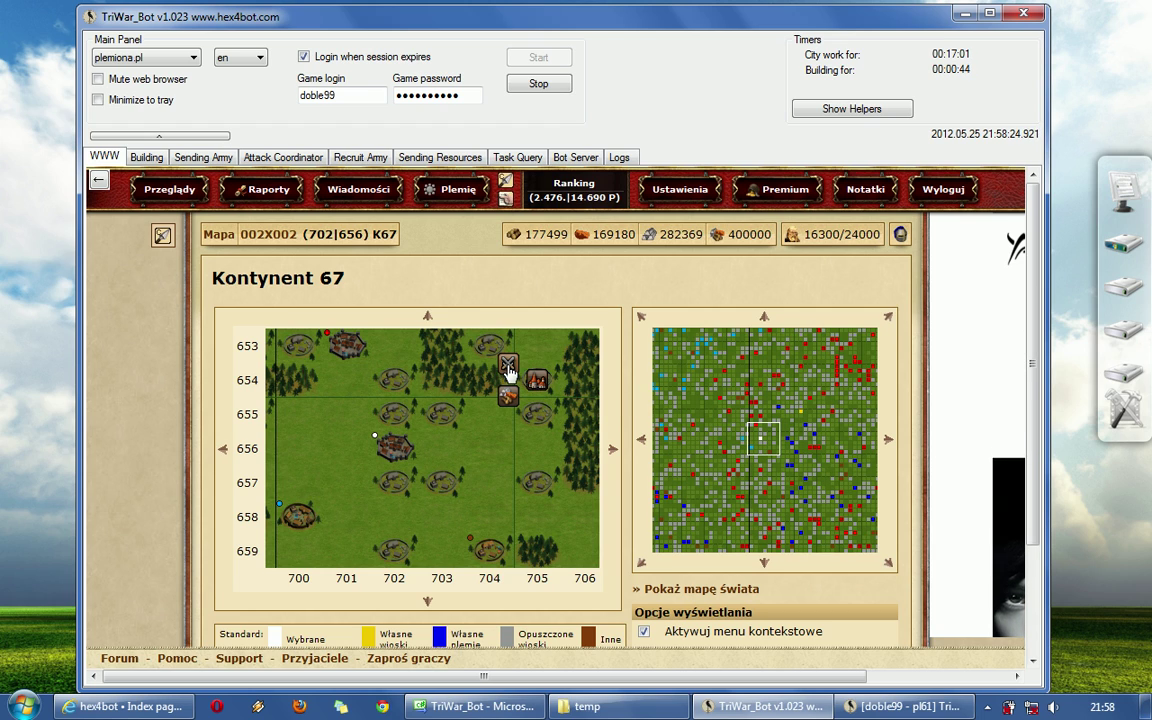
Step: Enable Open Links In New Window in the helper window, then close the helper
click(852, 108)
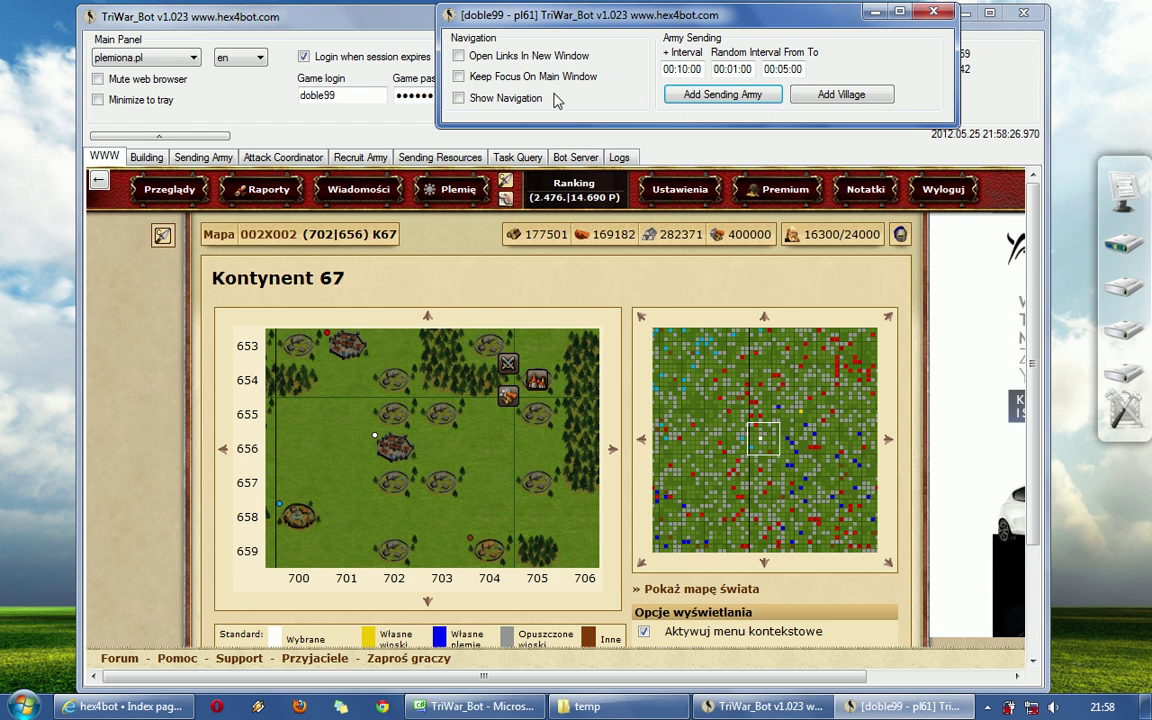
click(513, 58)
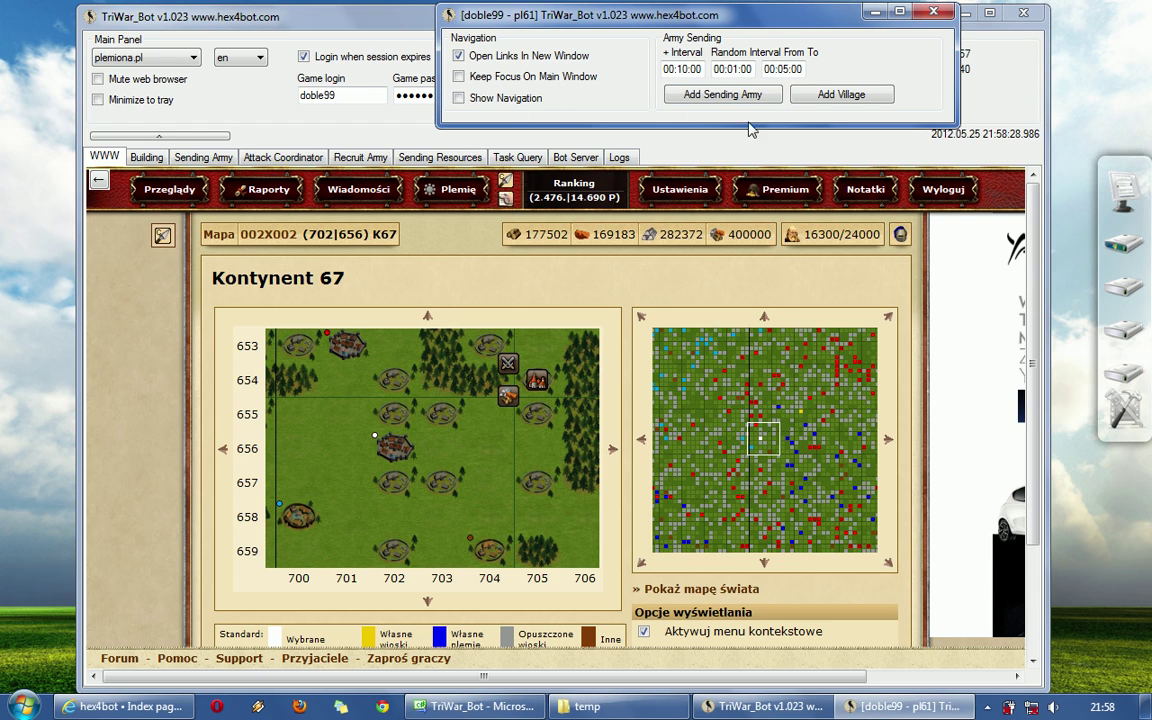
click(933, 12)
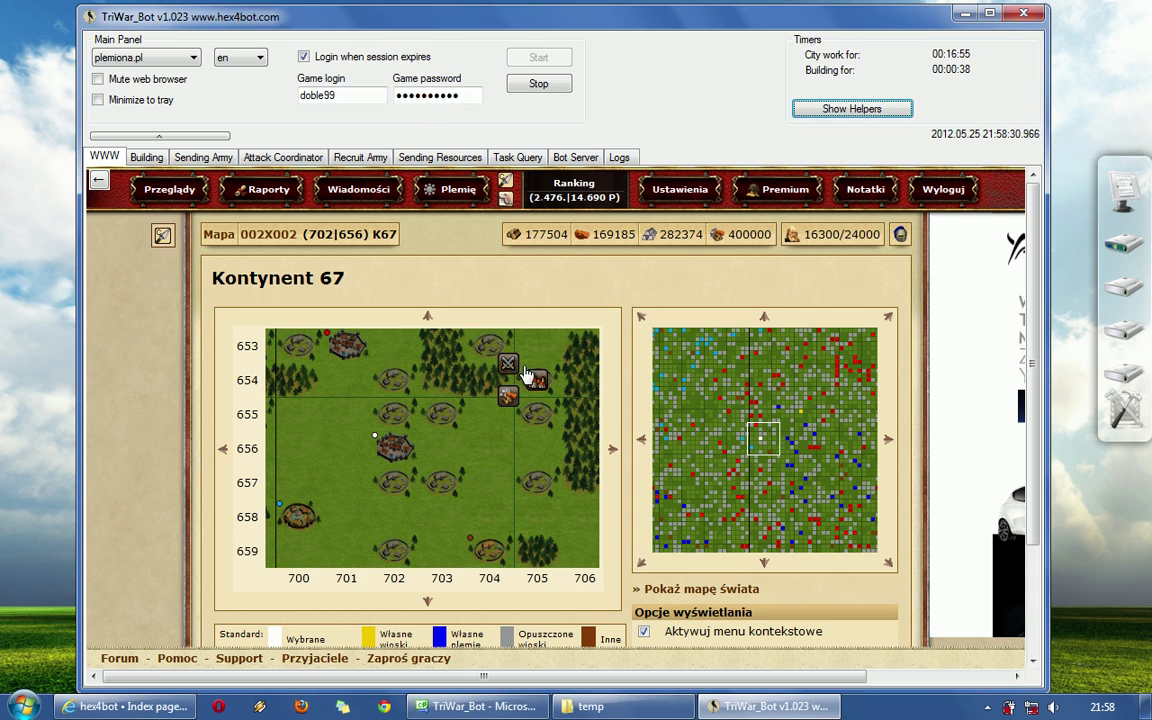
right_click(509, 370)
Step: Open rally point tabs targeting 705|654 and 705|655 from the map
click(527, 378)
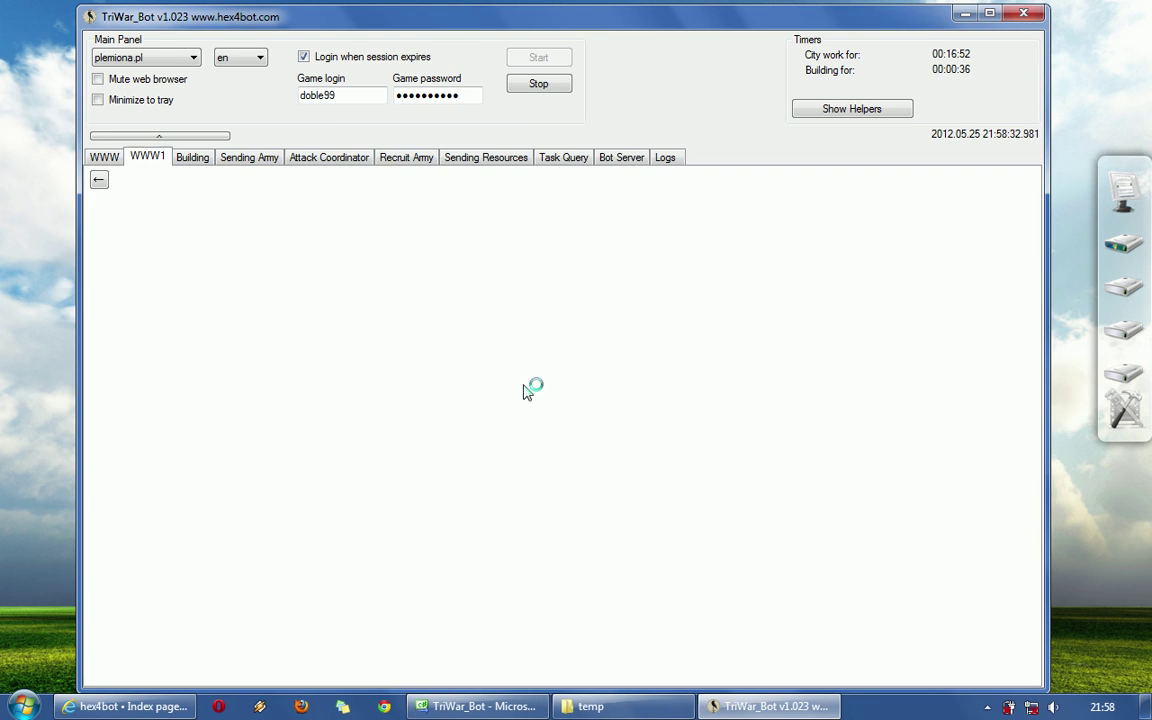
click(106, 158)
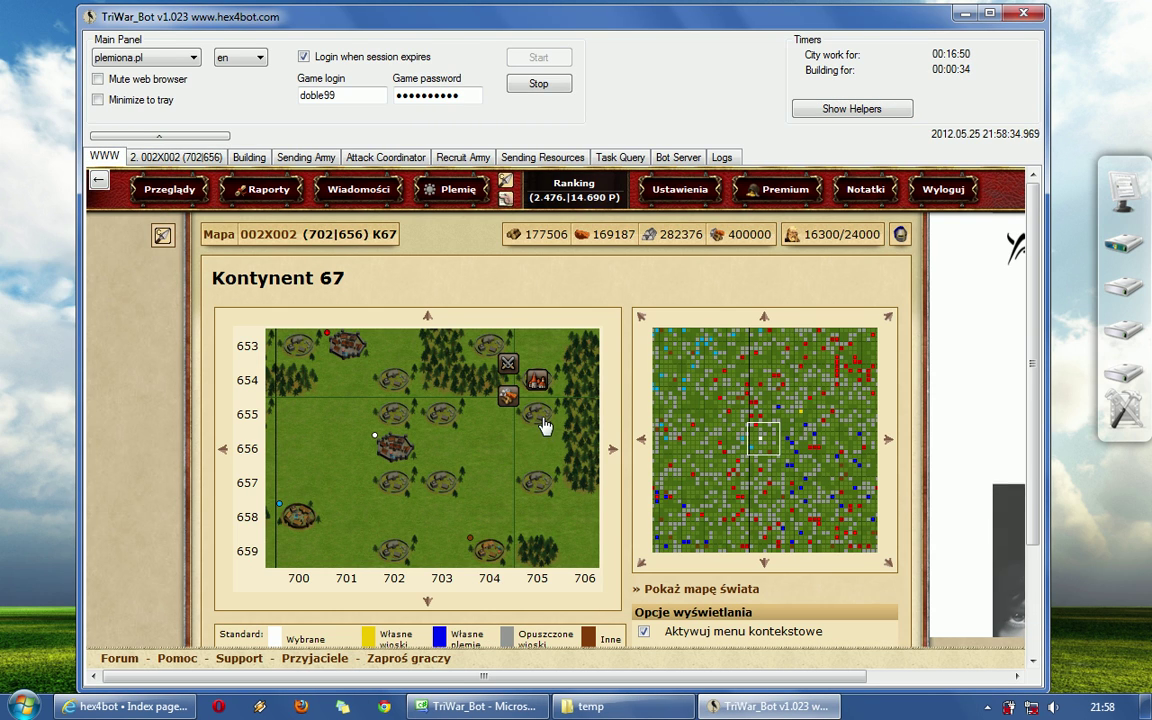
right_click(510, 403)
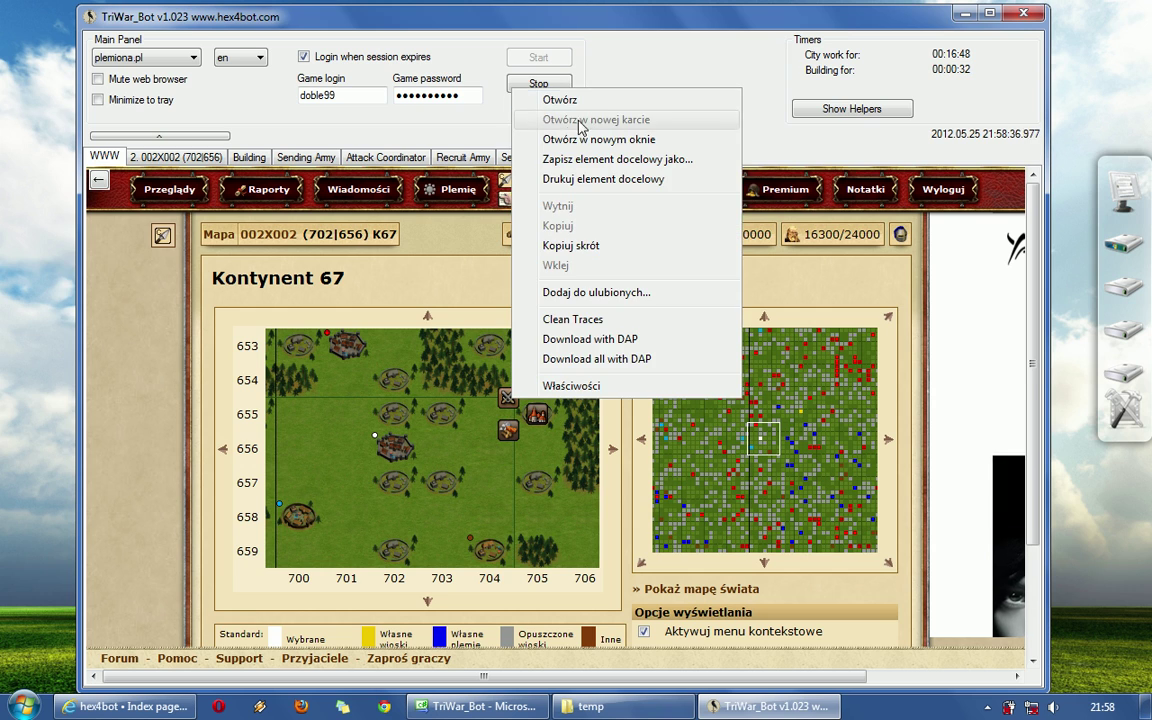
click(540, 128)
click(185, 160)
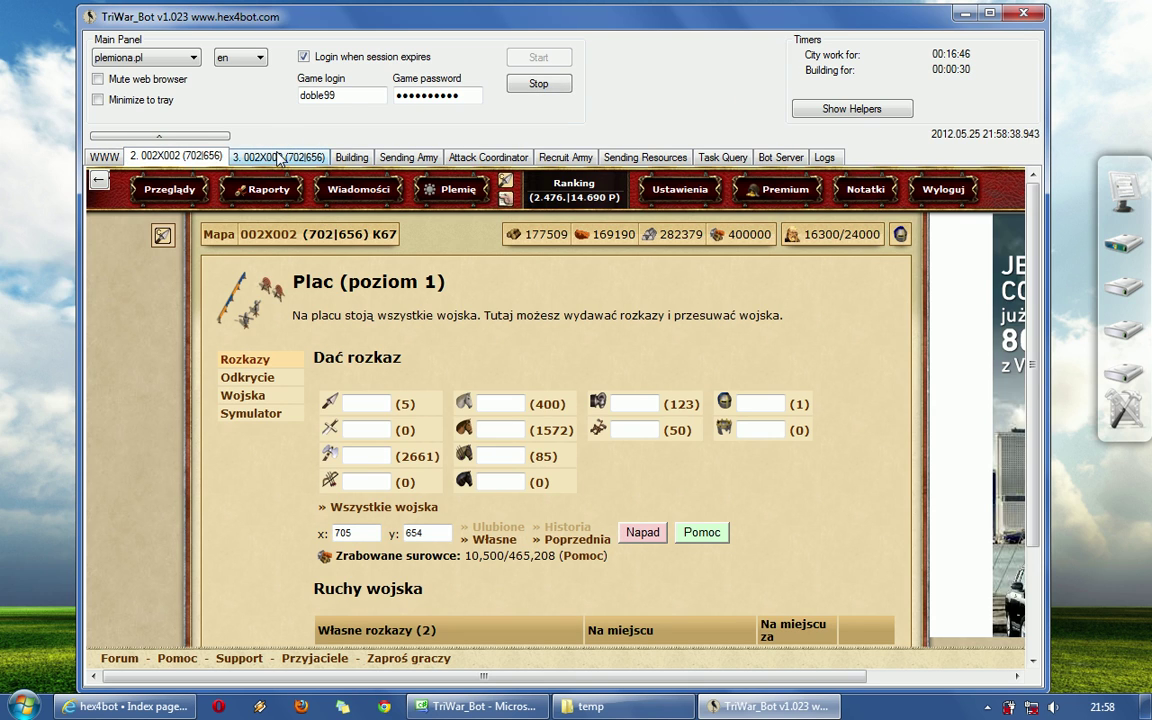
click(278, 157)
Step: Order 100-troop attacks on 705|655 and 705|654
click(496, 428)
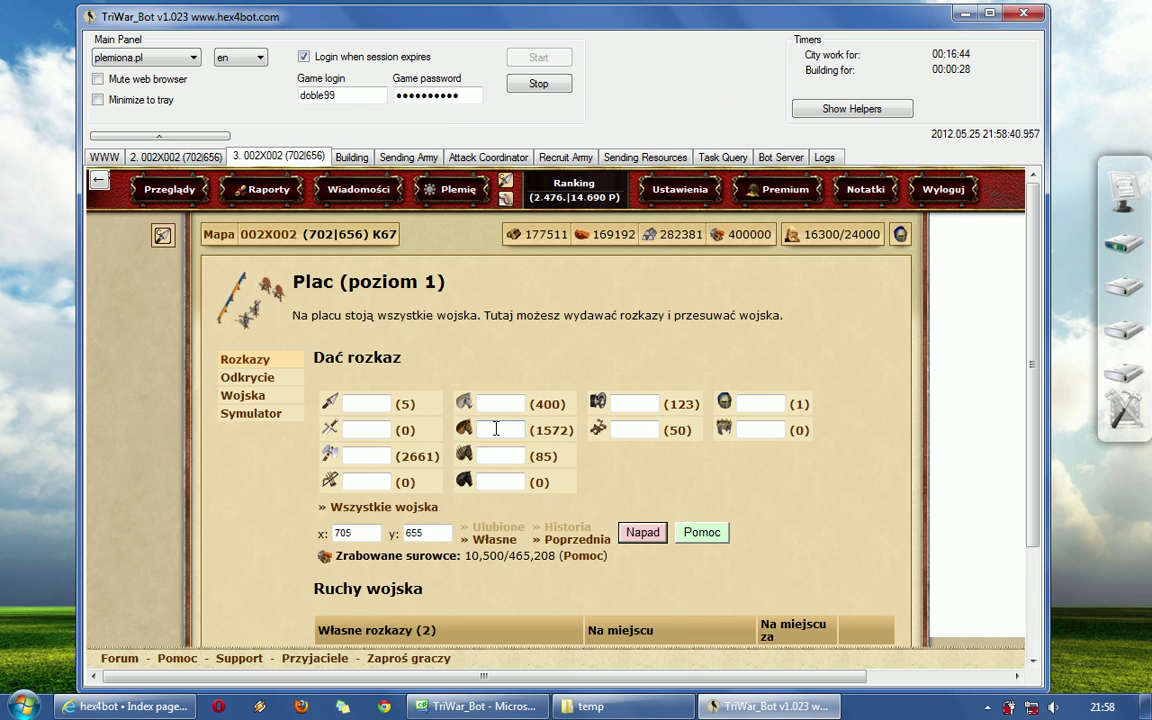
click(640, 533)
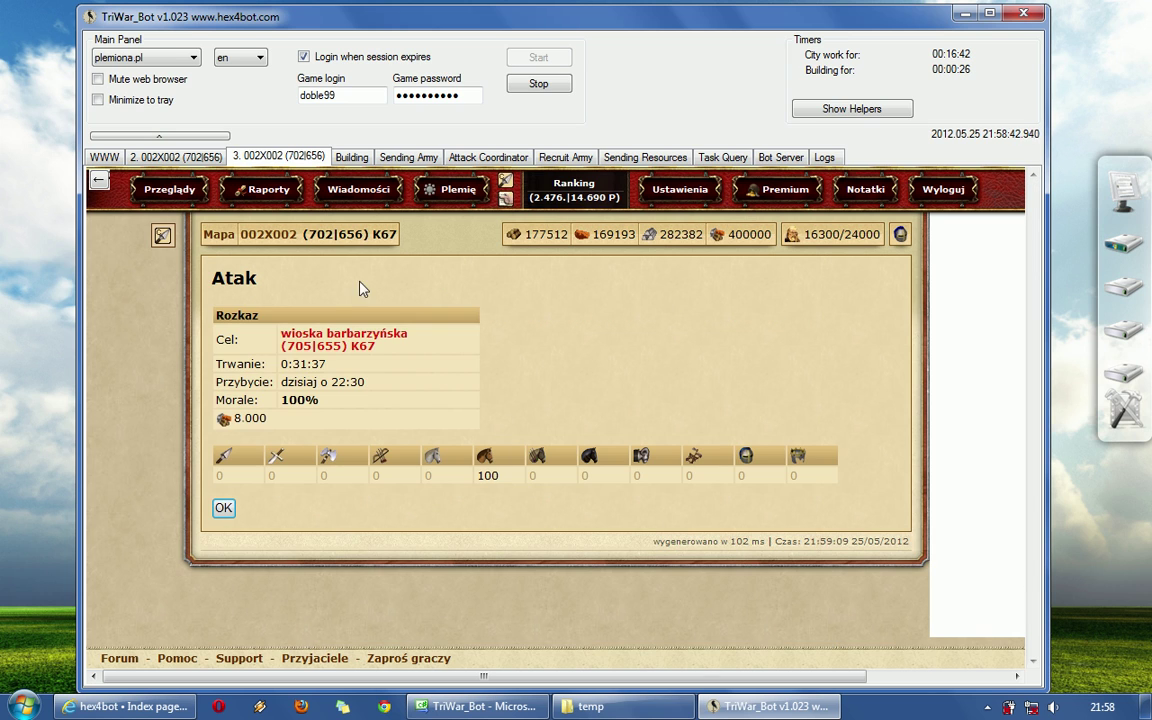
click(175, 157)
click(505, 430)
text(100)
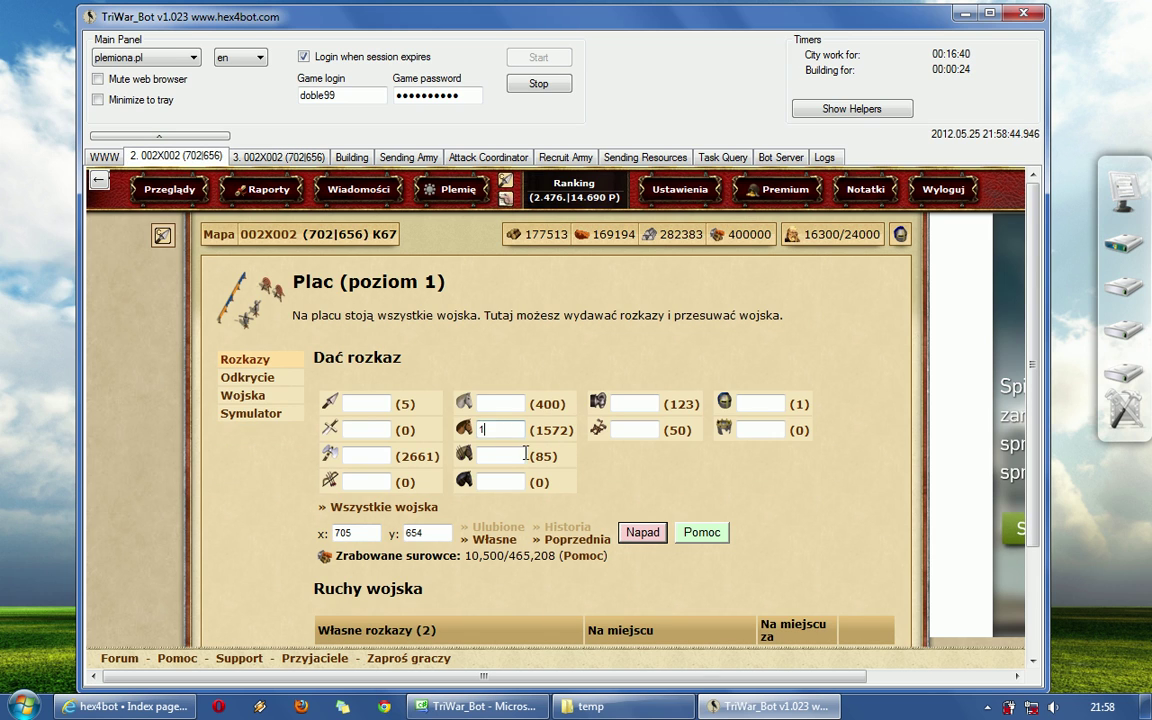
click(627, 533)
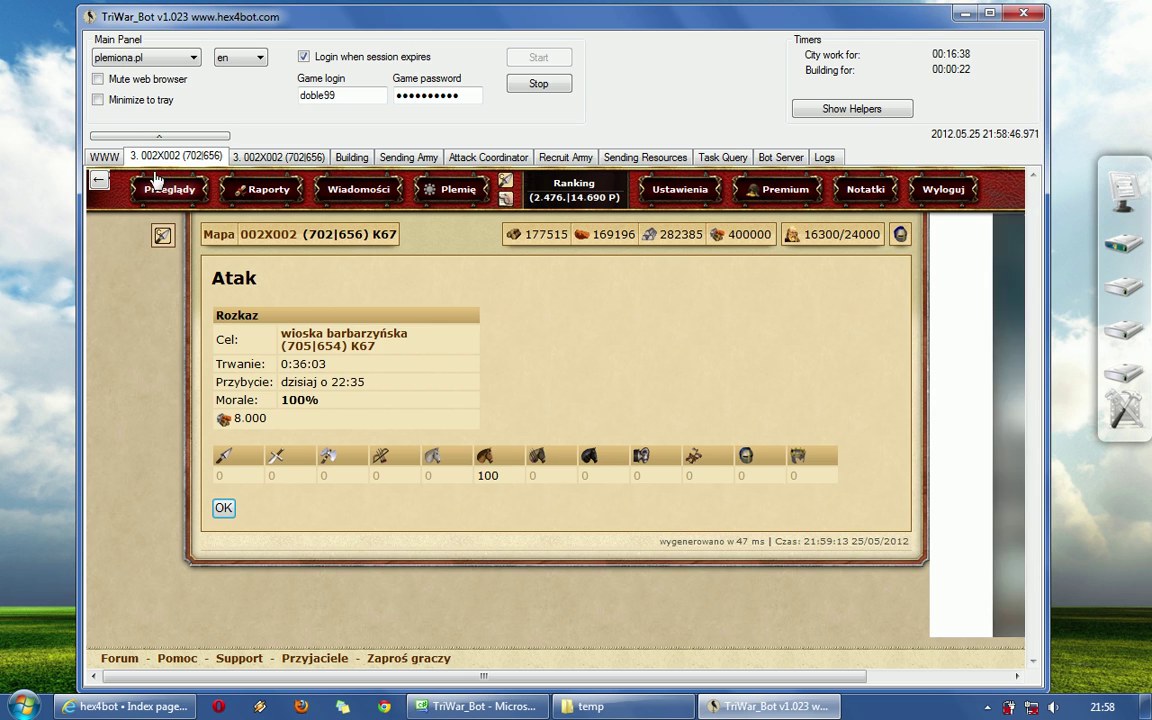
Step: Reopen the helper and start a sending-army task from the 705|654 attack confirmation
click(104, 157)
click(852, 112)
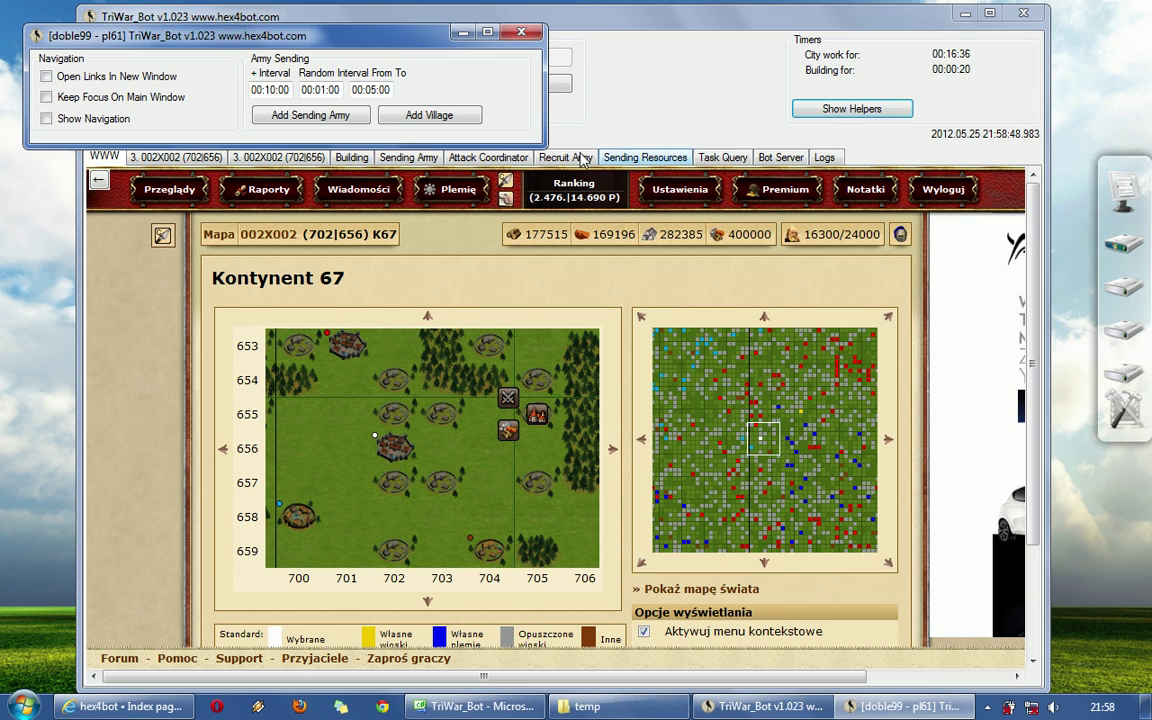
drag(273, 45, 316, 22)
click(192, 155)
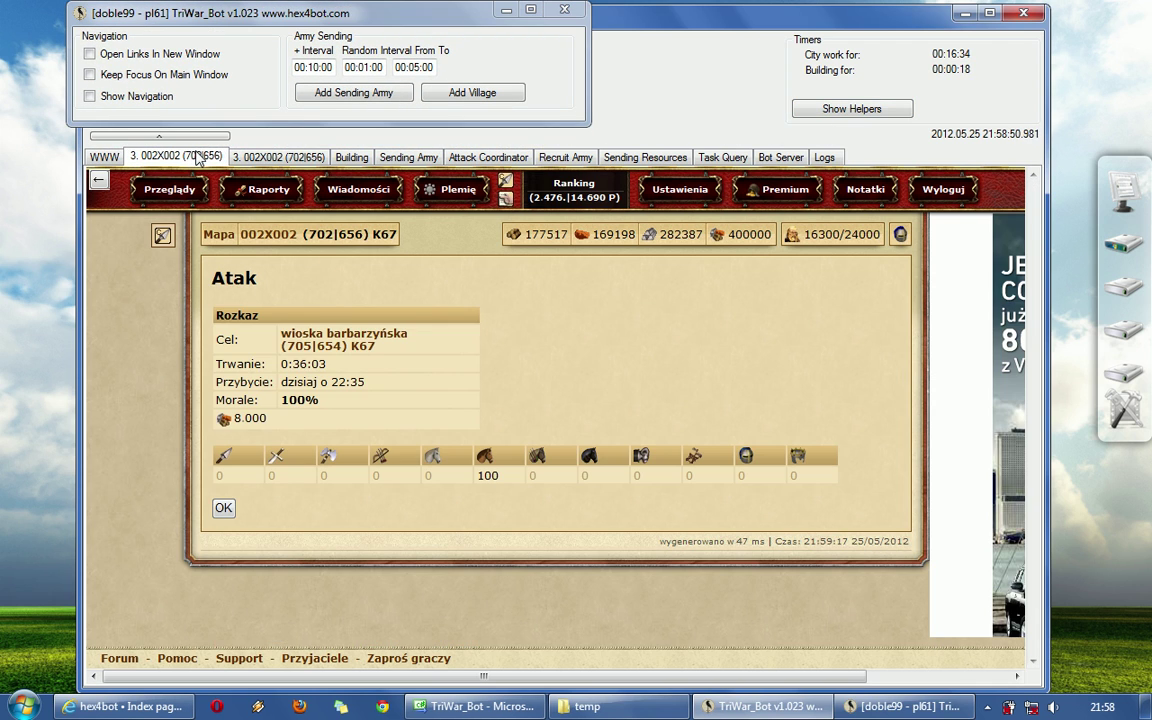
click(385, 92)
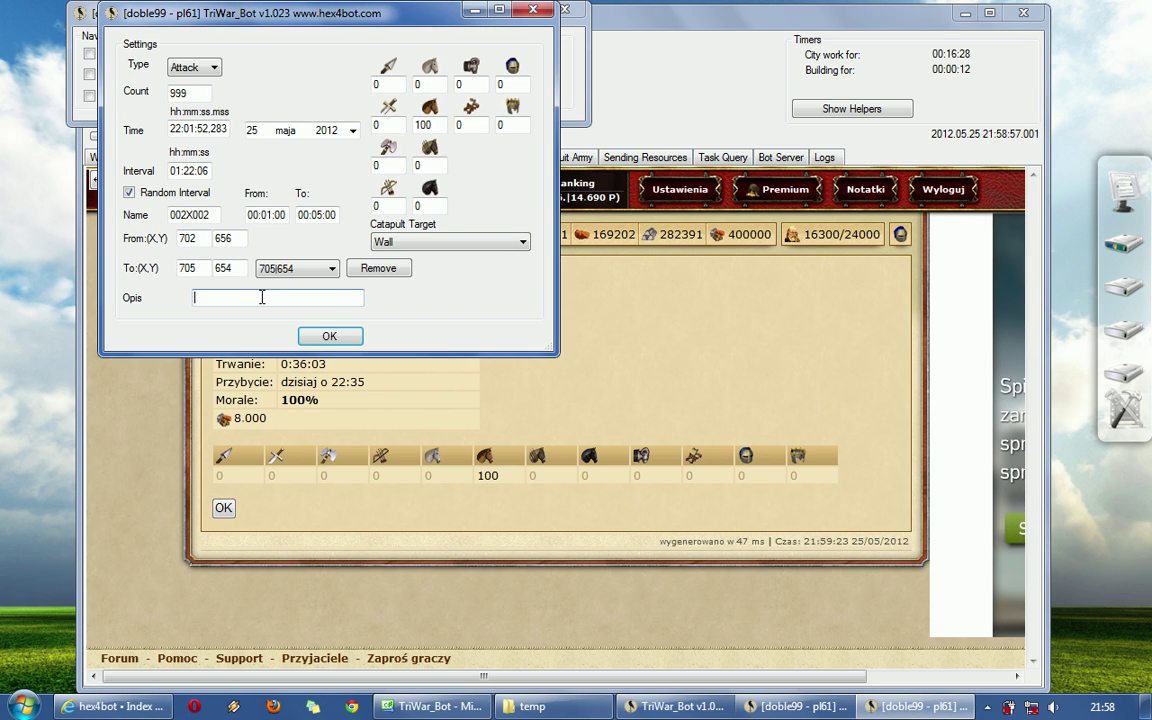
Step: Save attack tasks coordination1 on 705|654 and coordination2 on 705|655
text(corrdi)
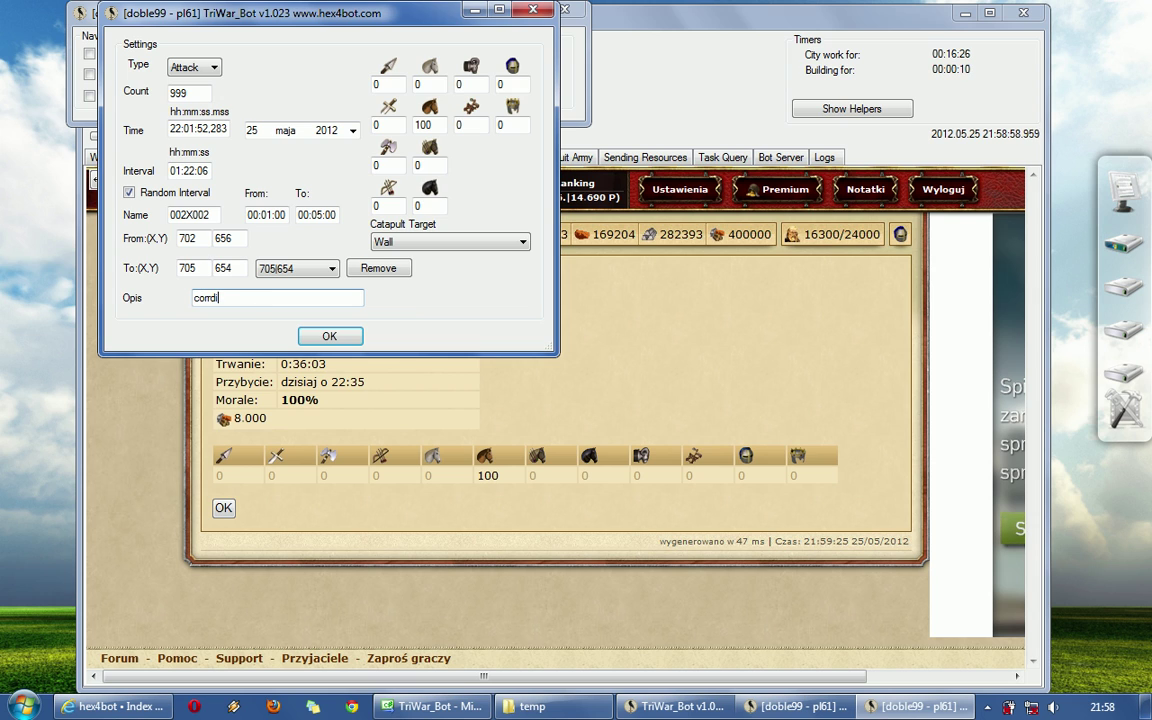
text(nation1)
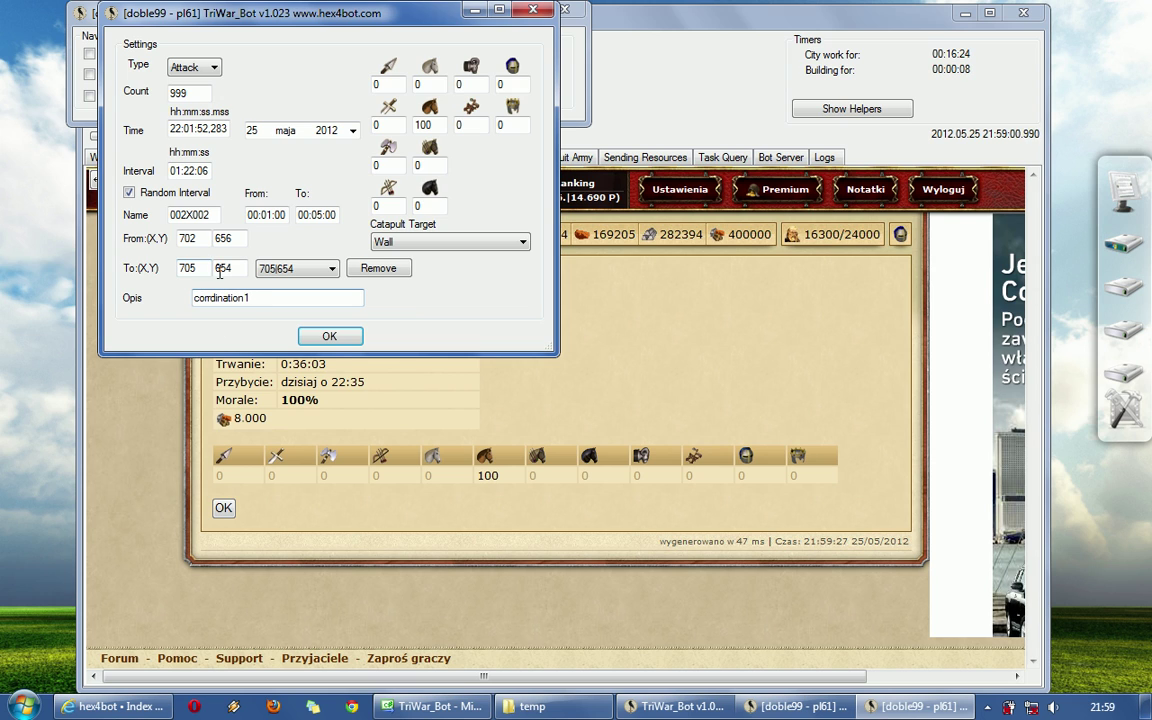
click(332, 340)
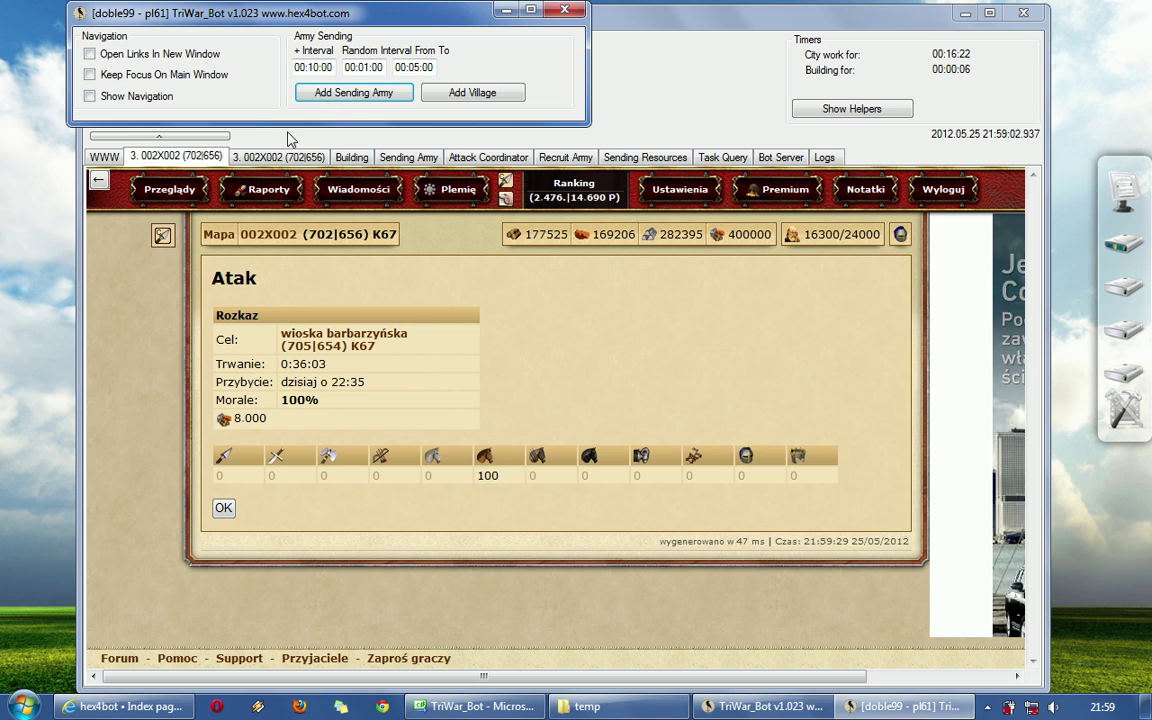
click(318, 93)
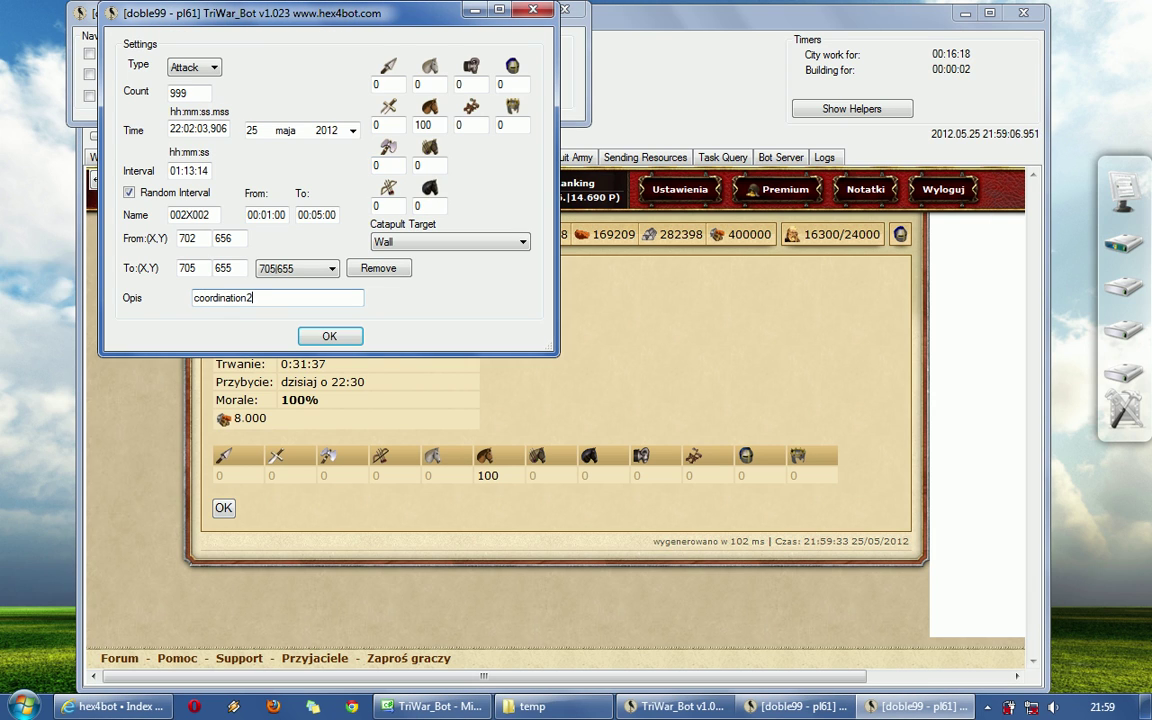
click(331, 336)
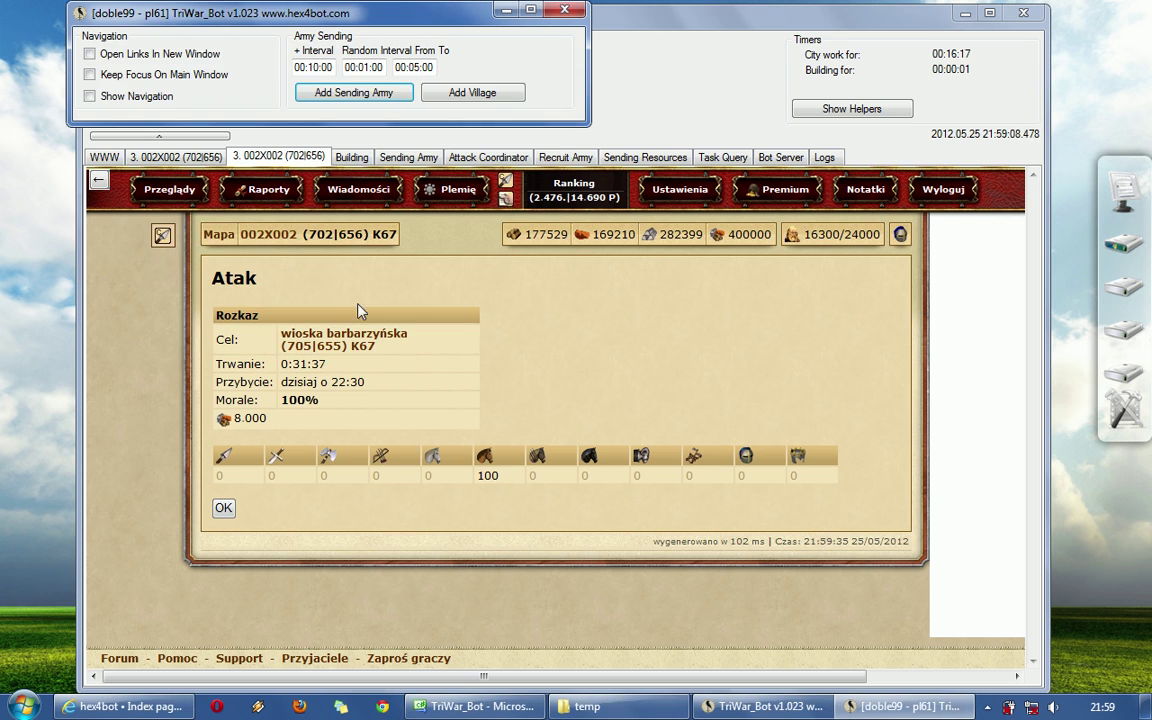
Step: Close the helper window and both extra game tabs
click(567, 11)
right_click(270, 163)
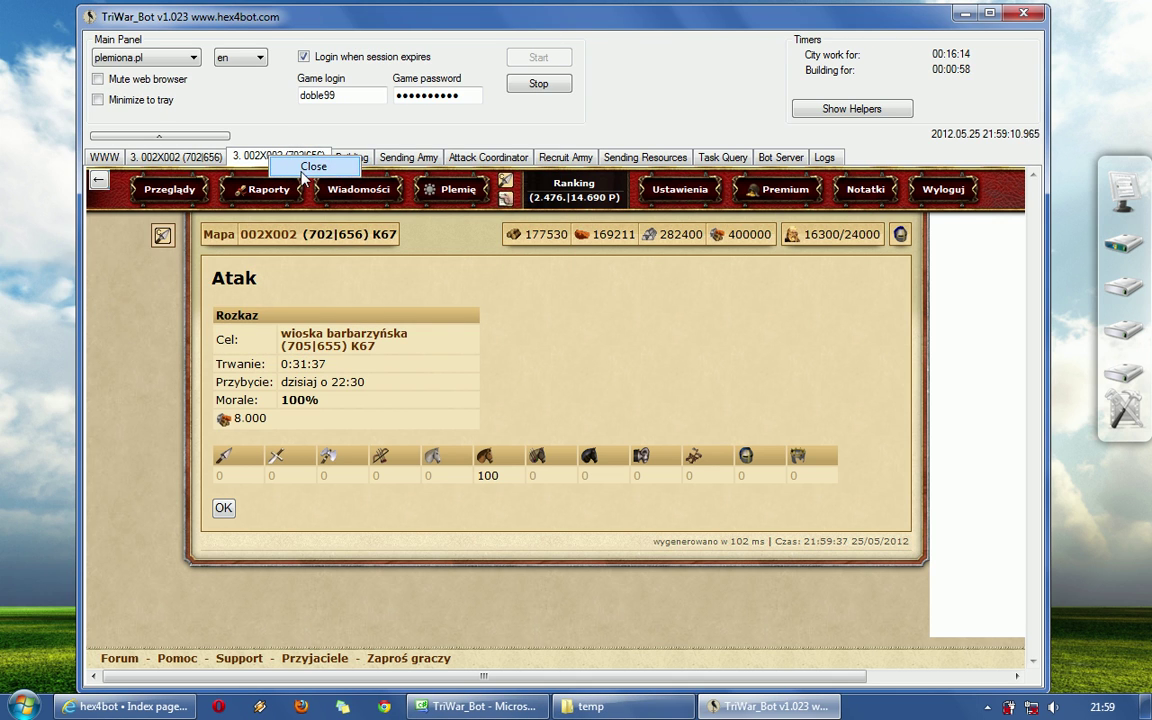
click(292, 169)
right_click(218, 164)
click(240, 169)
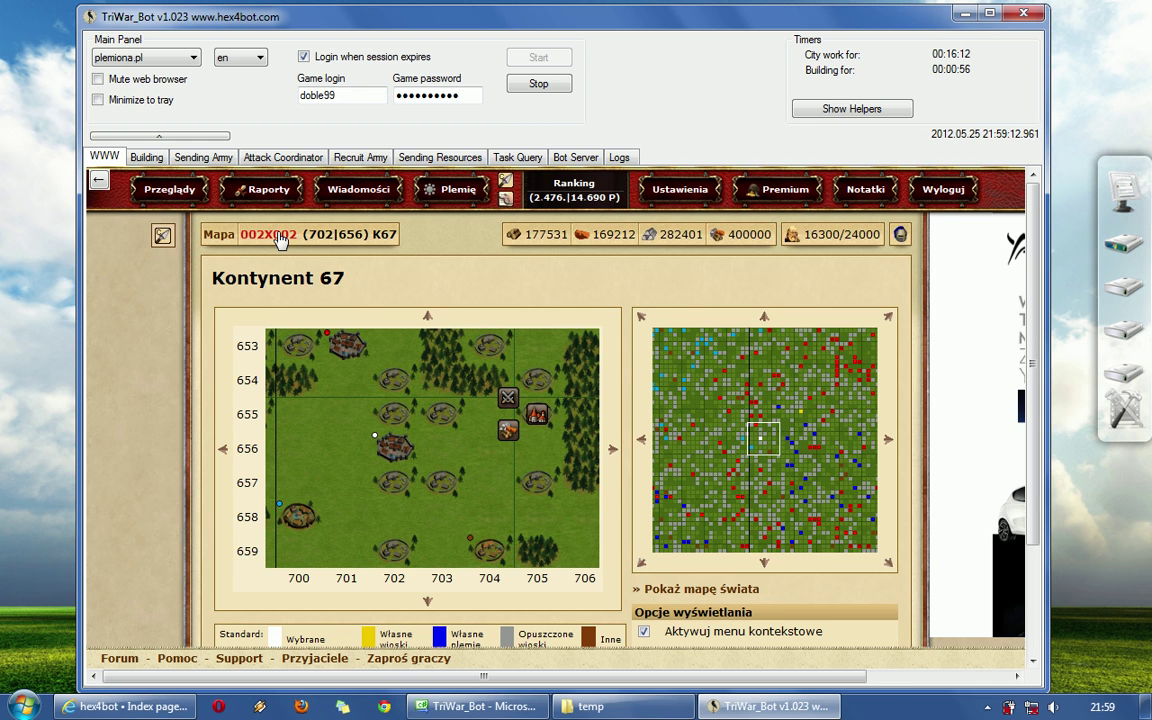
Step: Select the coordination1 and coordination2 tasks and set them to Active False
click(203, 157)
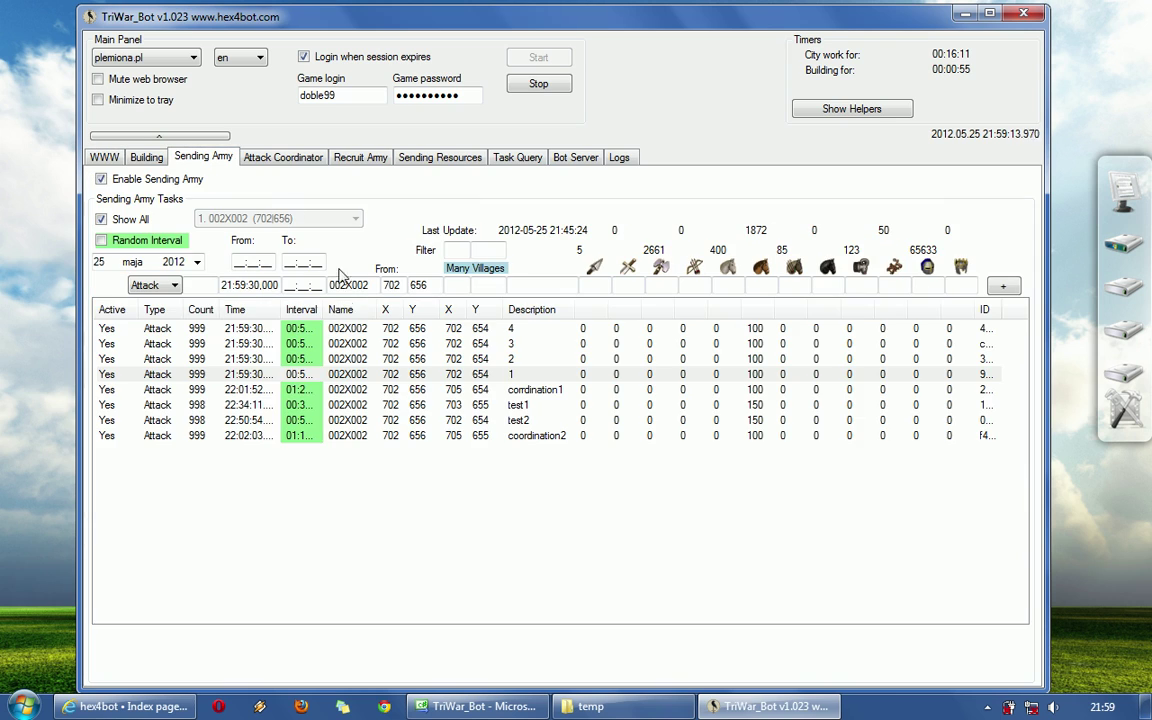
click(540, 394)
ctrl+click(481, 440)
right_click(481, 438)
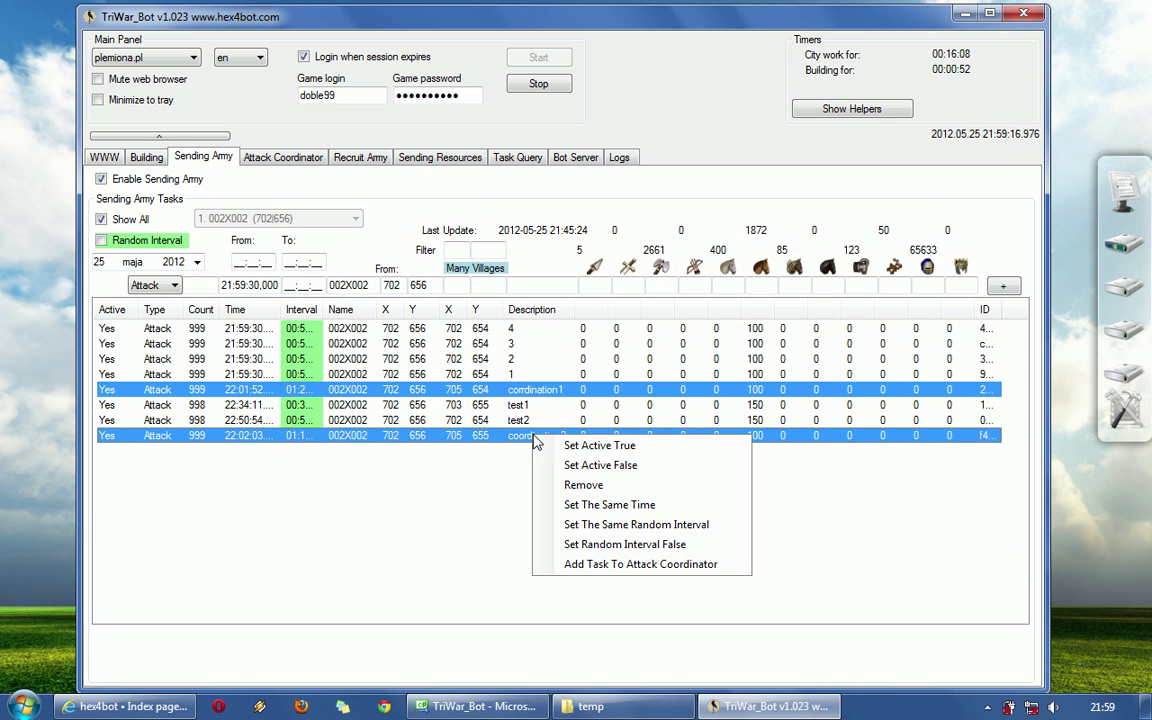
click(592, 466)
right_click(518, 398)
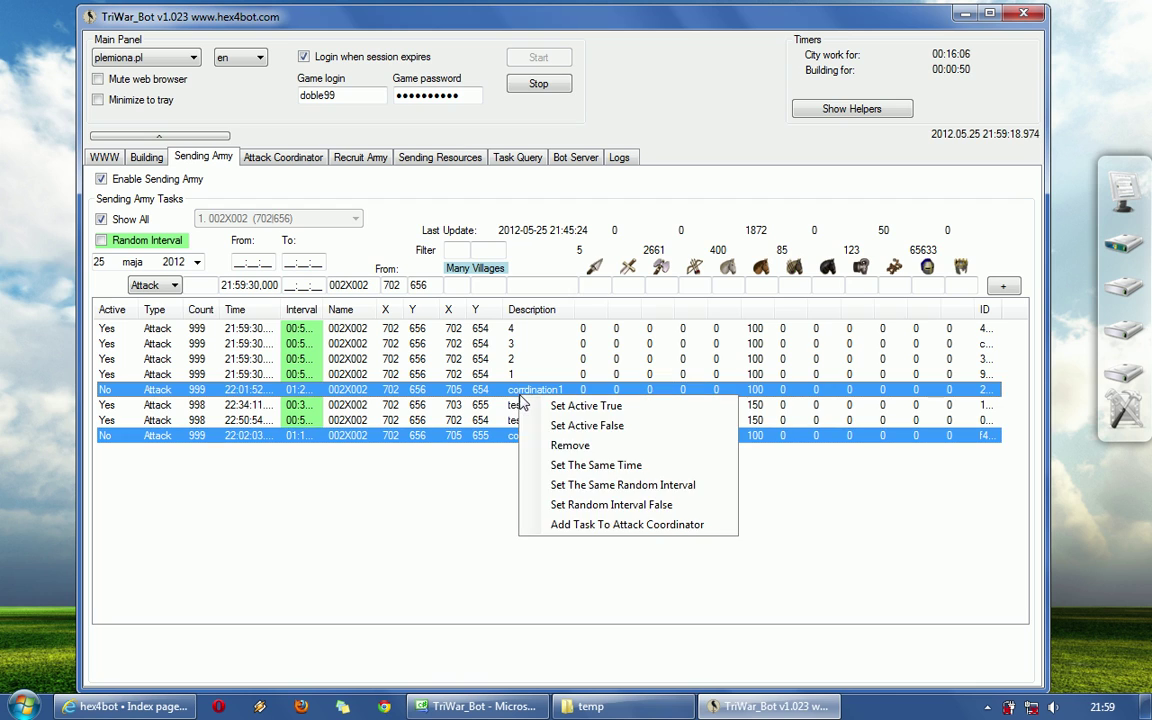